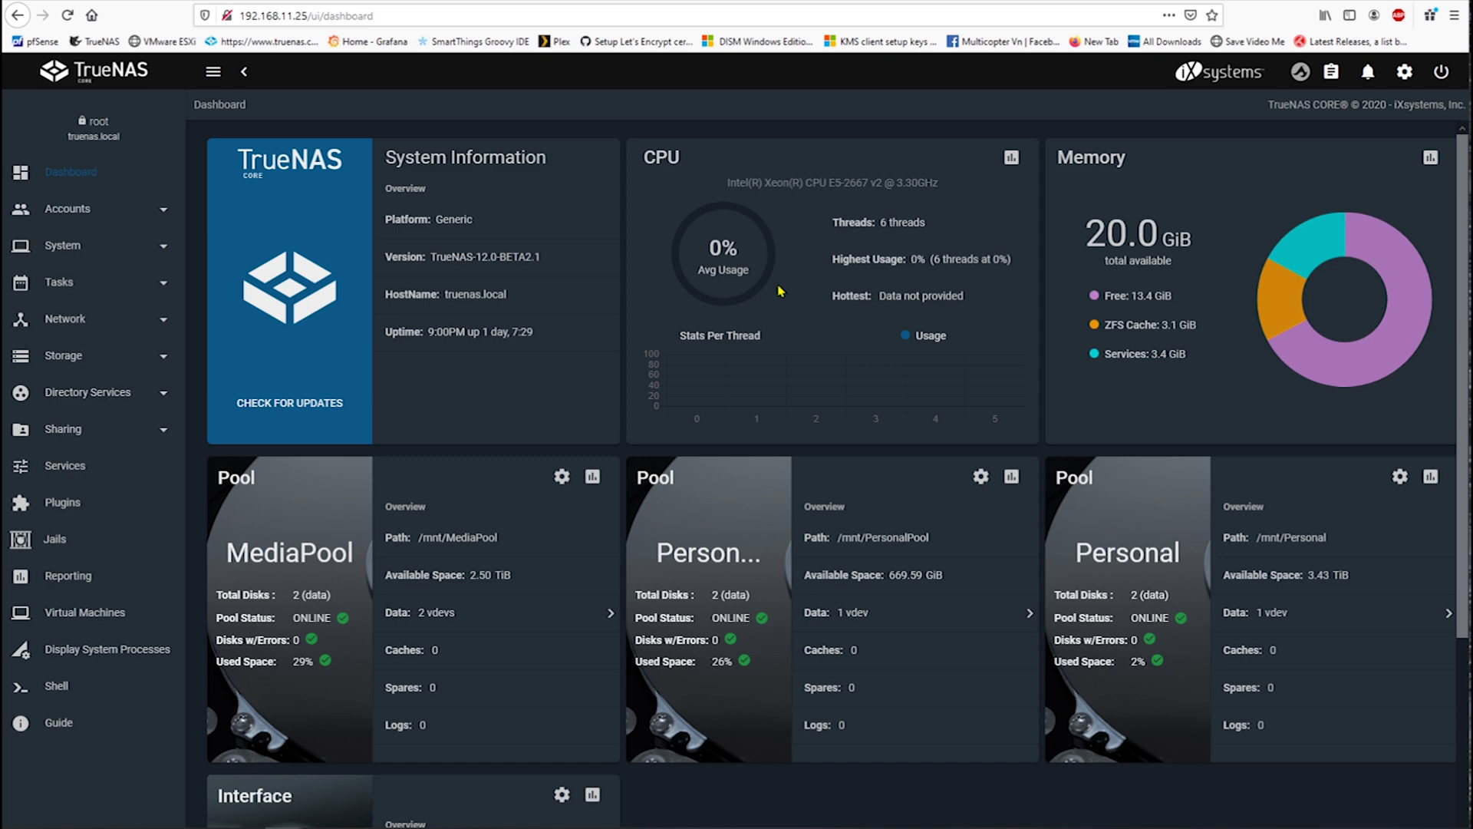
# Switch from the TrueNAS CORE web interface to the Grafana TrueNAS dashboard tab
pyautogui.click(107, 2)
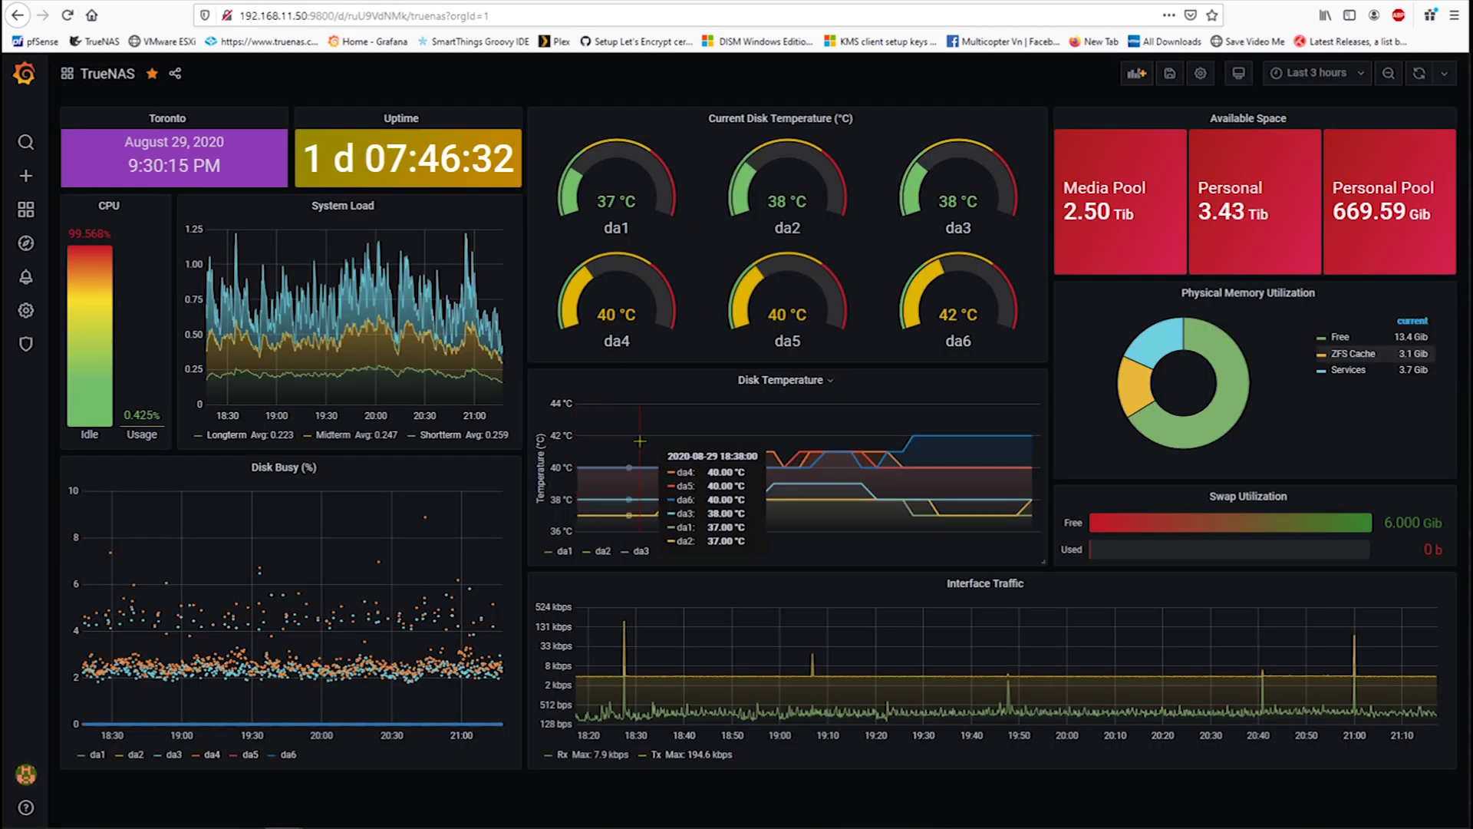
pyautogui.moveTo(26, 311)
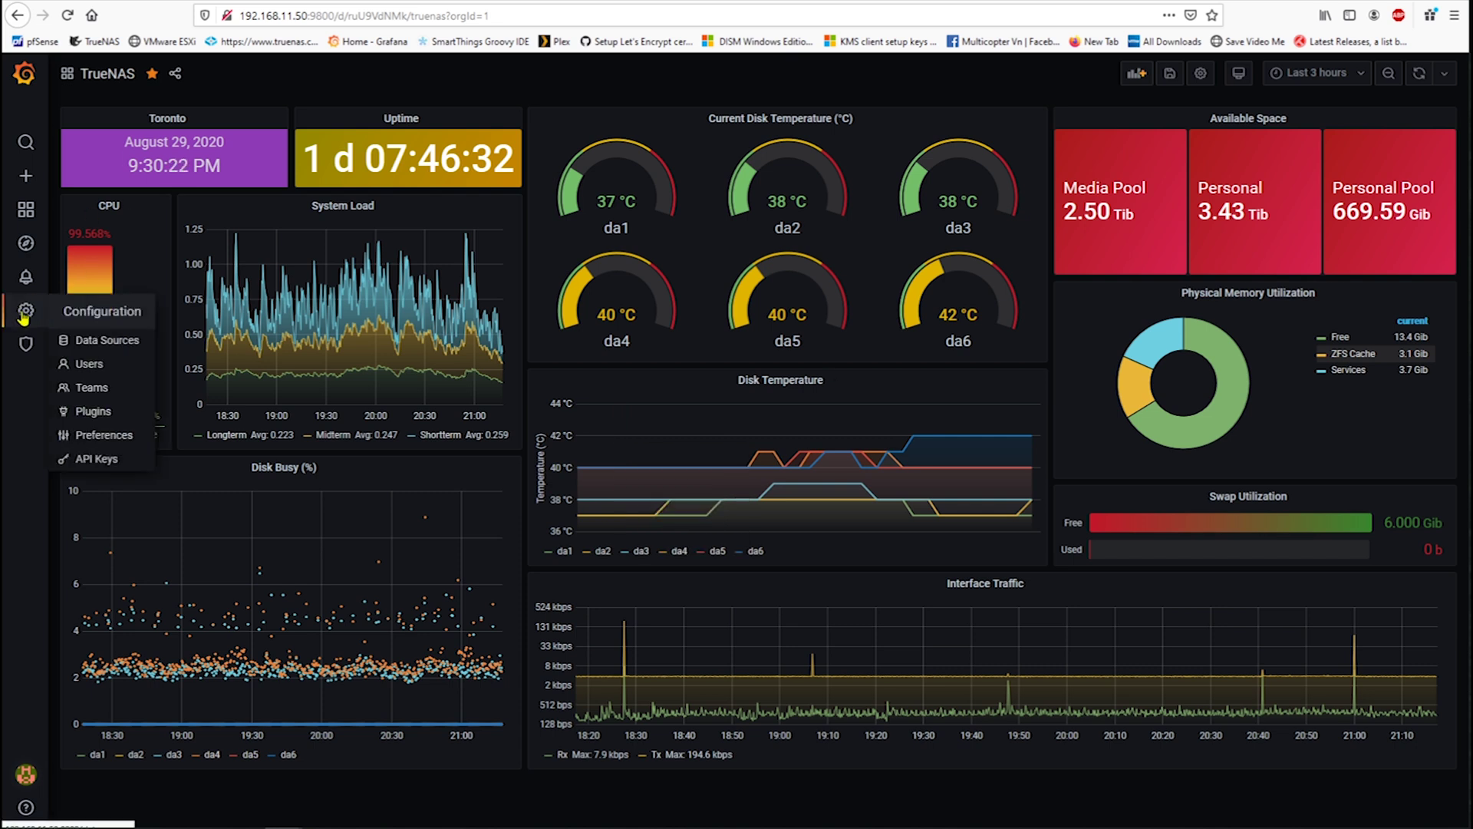
pyautogui.click(99, 340)
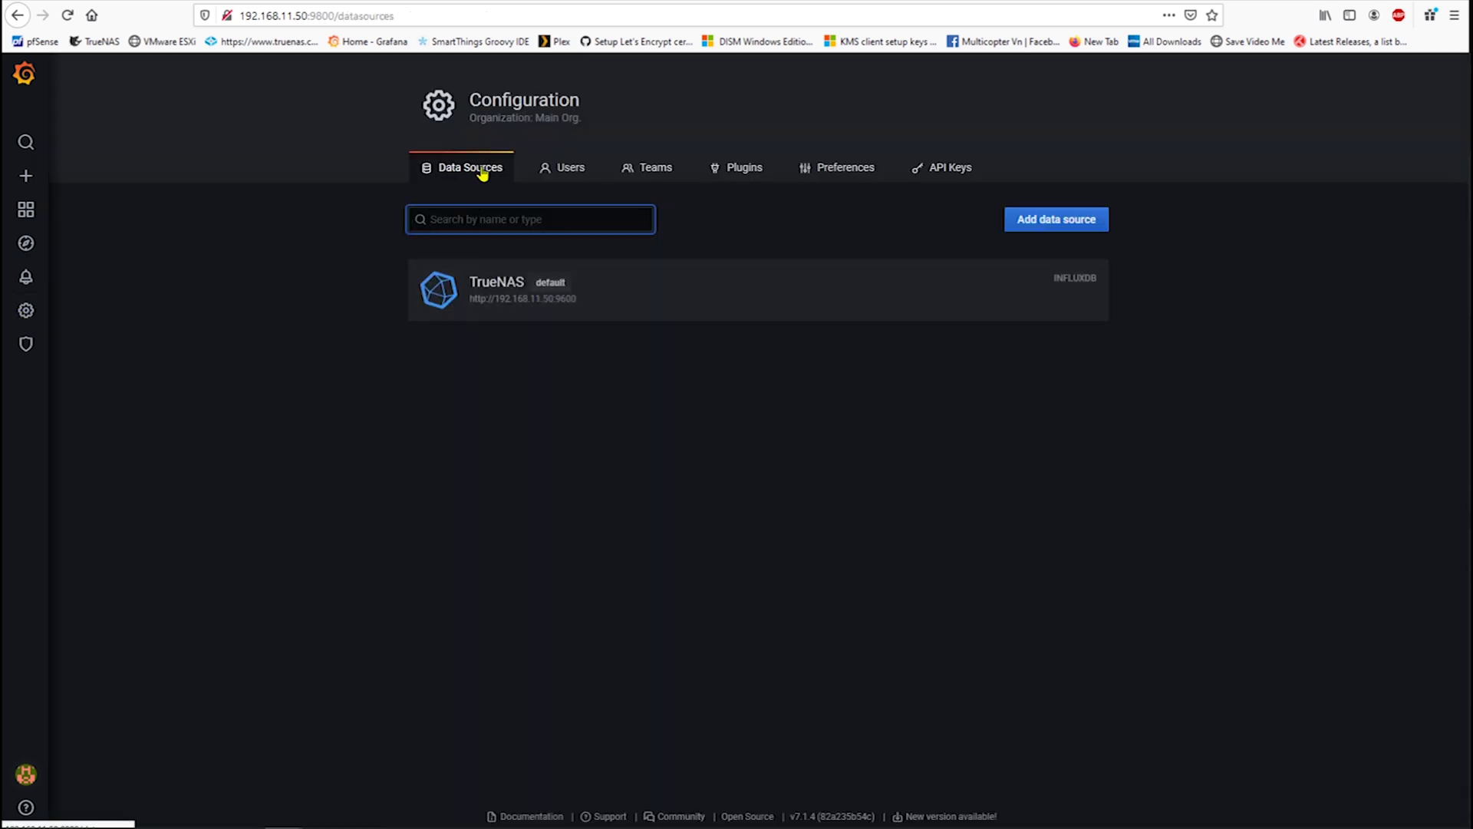
# Review the TrueNAS InfluxDB data source, then go Home and open the starred TrueNAS dashboard
pyautogui.click(641, 299)
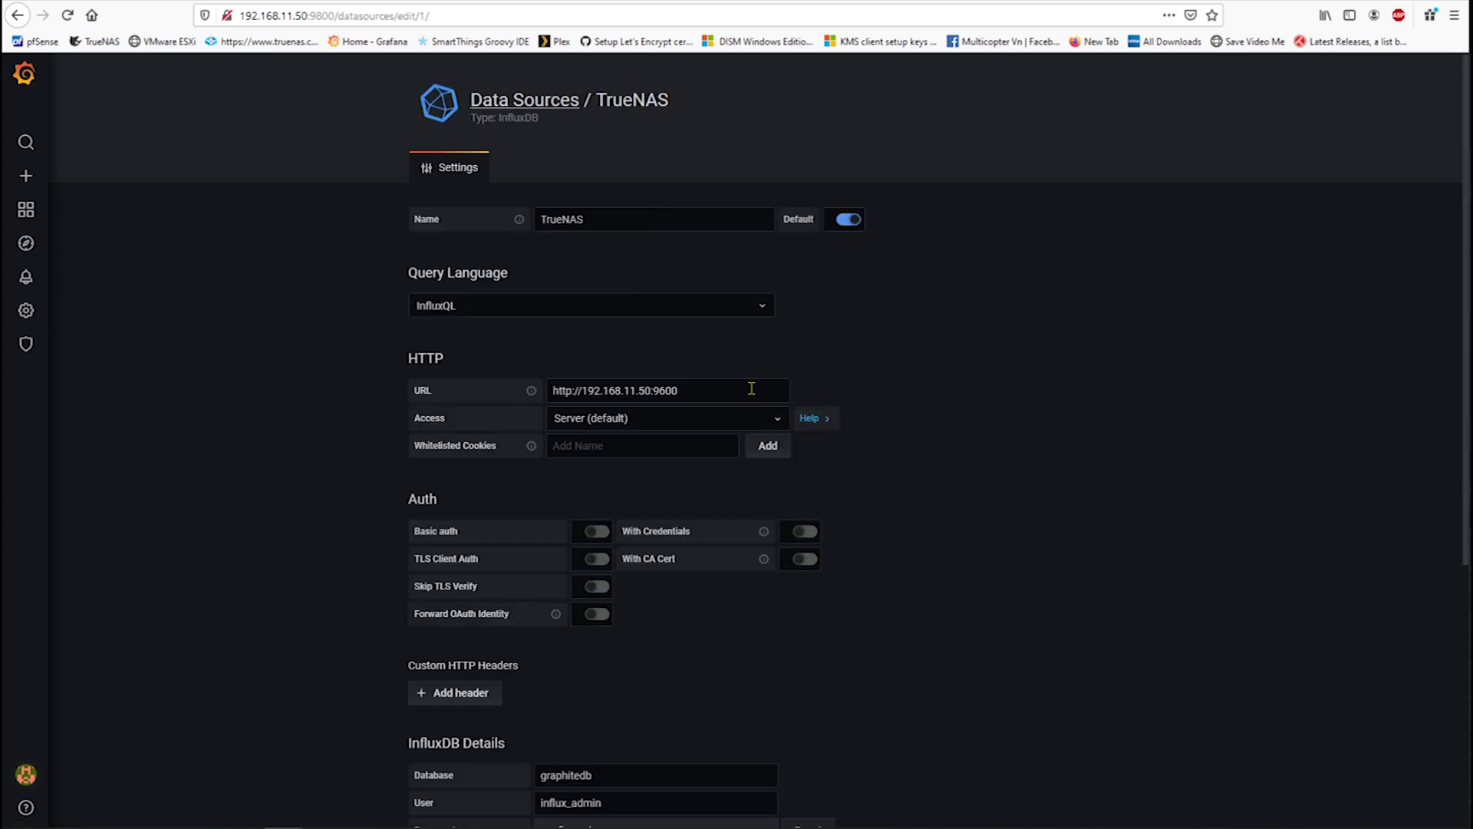
pyautogui.scroll(-2, 760, 415)
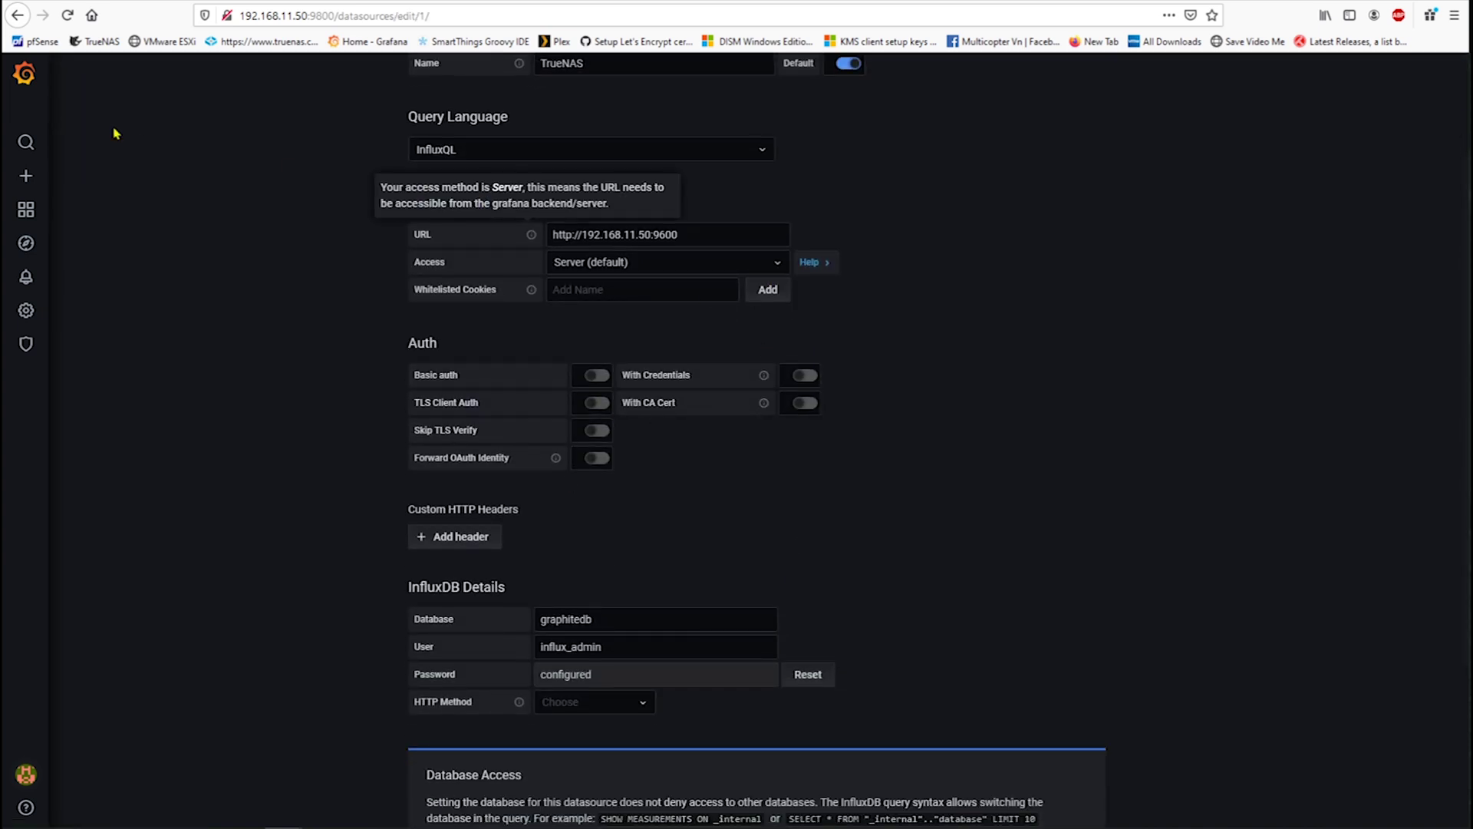
pyautogui.click(24, 73)
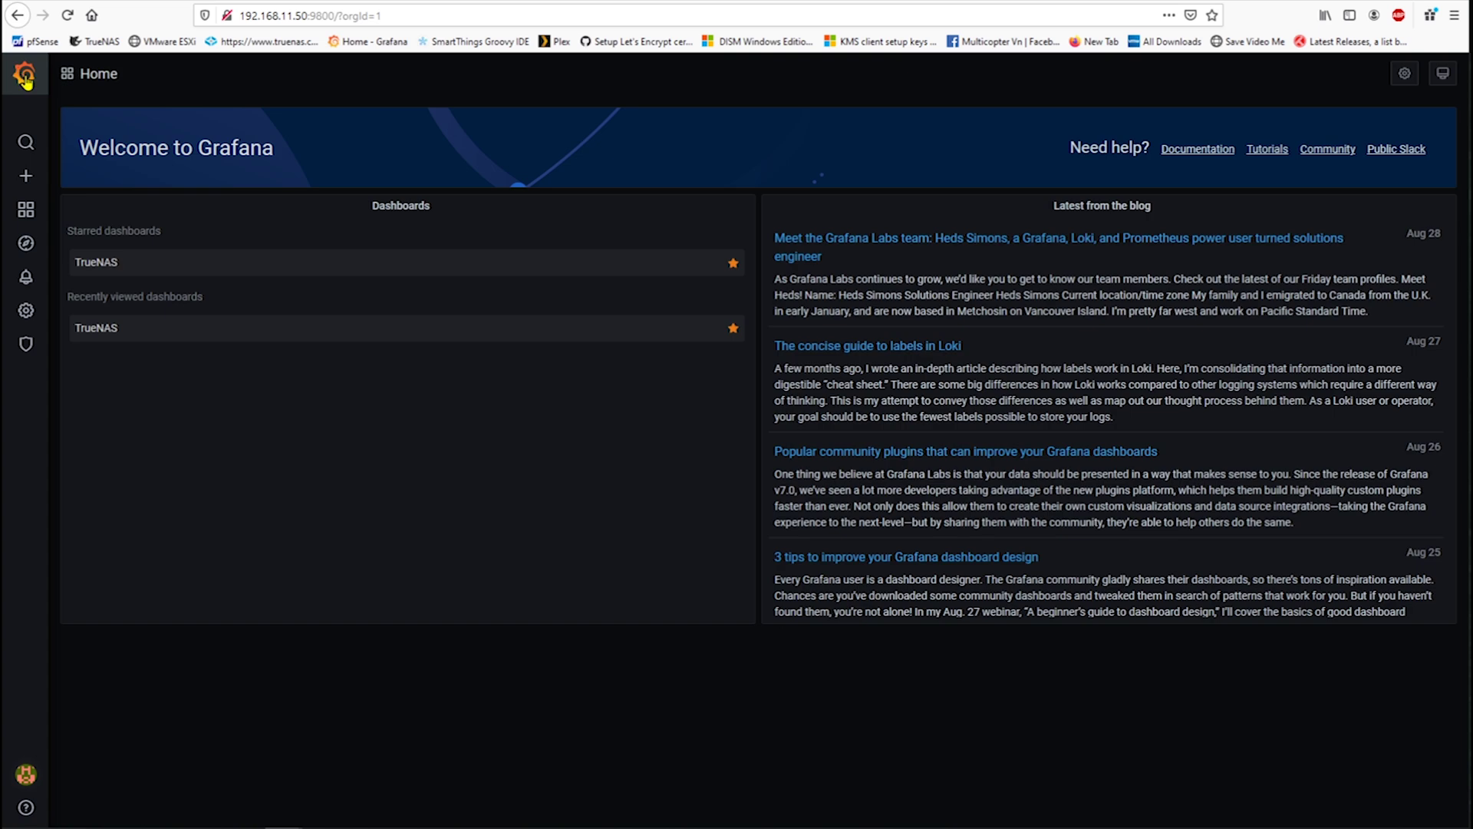
pyautogui.click(428, 266)
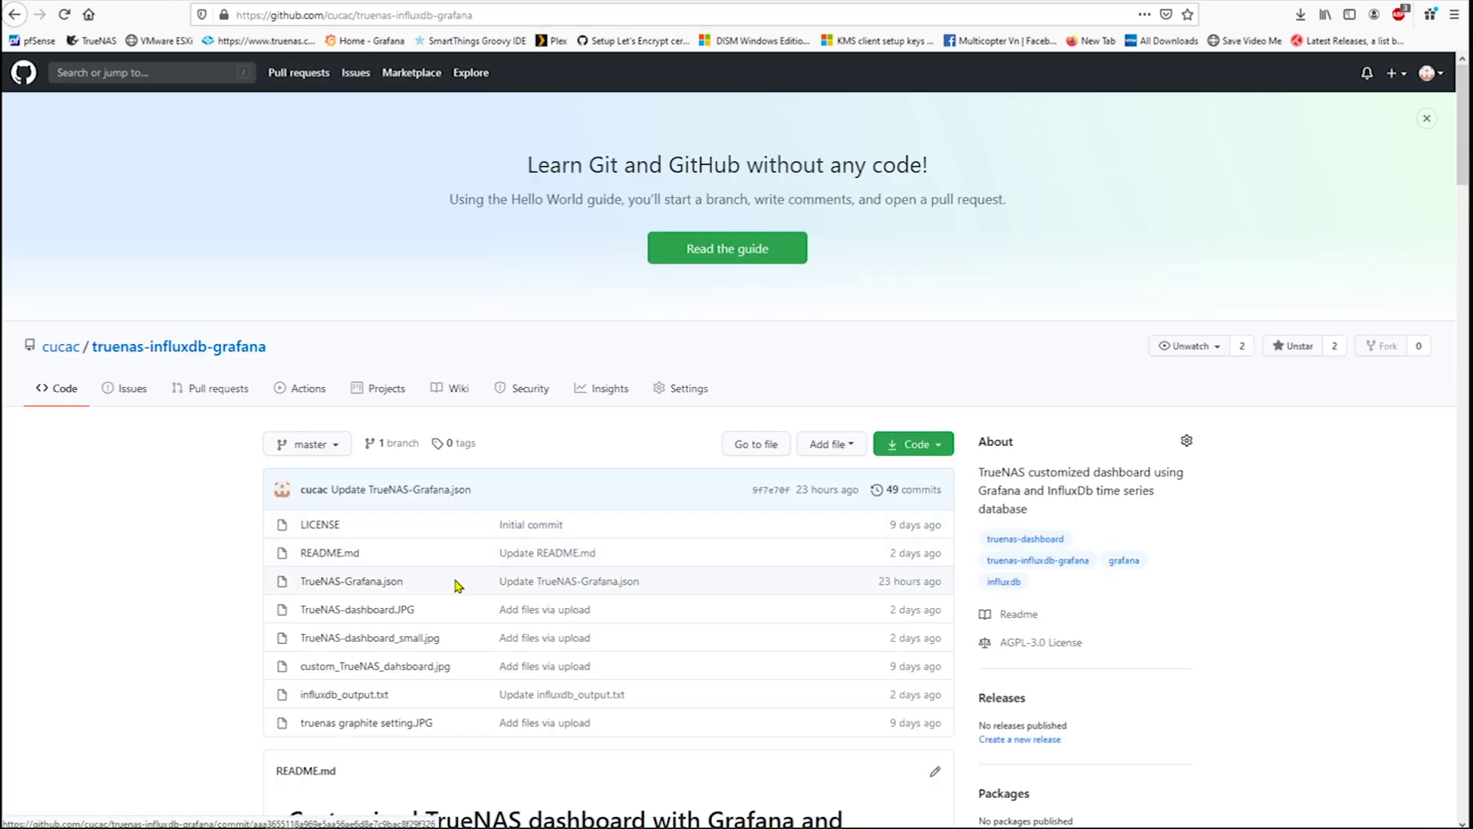
# Open the raw TrueNAS-Grafana.json file on GitHub and copy all of its JSON
pyautogui.moveTo(430, 586); pyautogui.dragTo(303, 591)
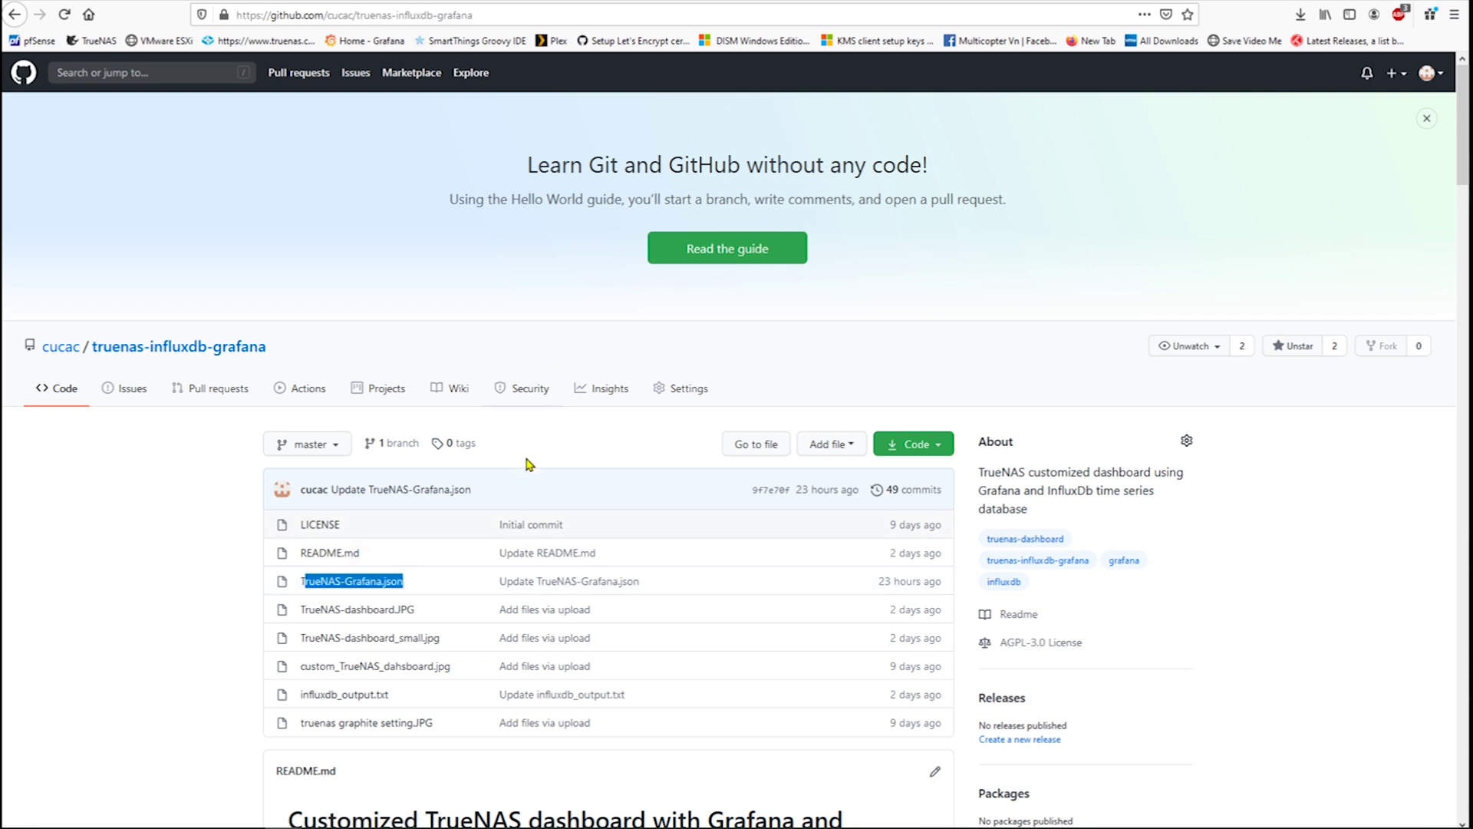
pyautogui.scroll(-1, 459, 530)
pyautogui.scroll(-2, 458, 534)
pyautogui.scroll(-2, 458, 533)
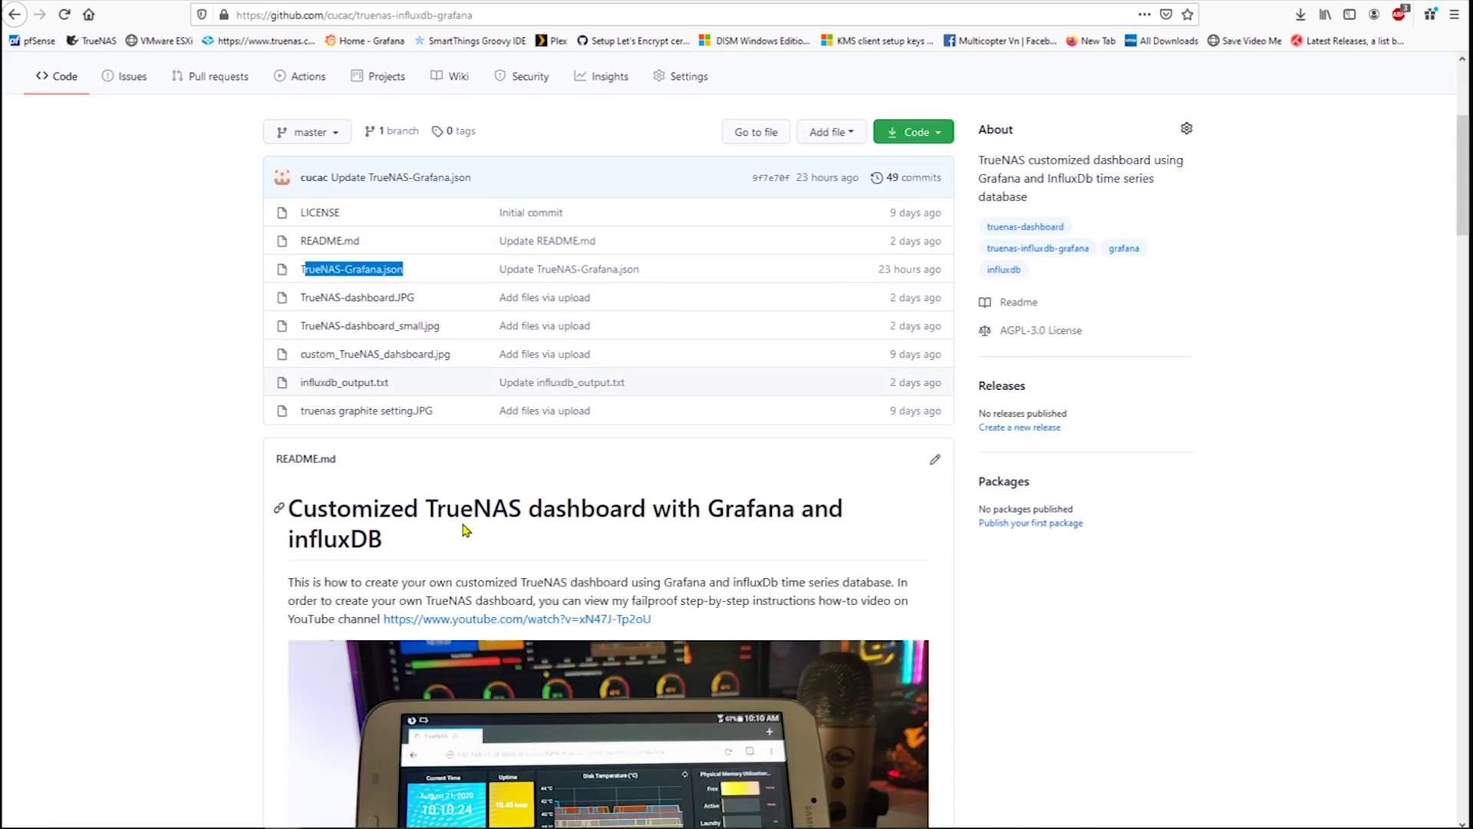
pyautogui.click(366, 270)
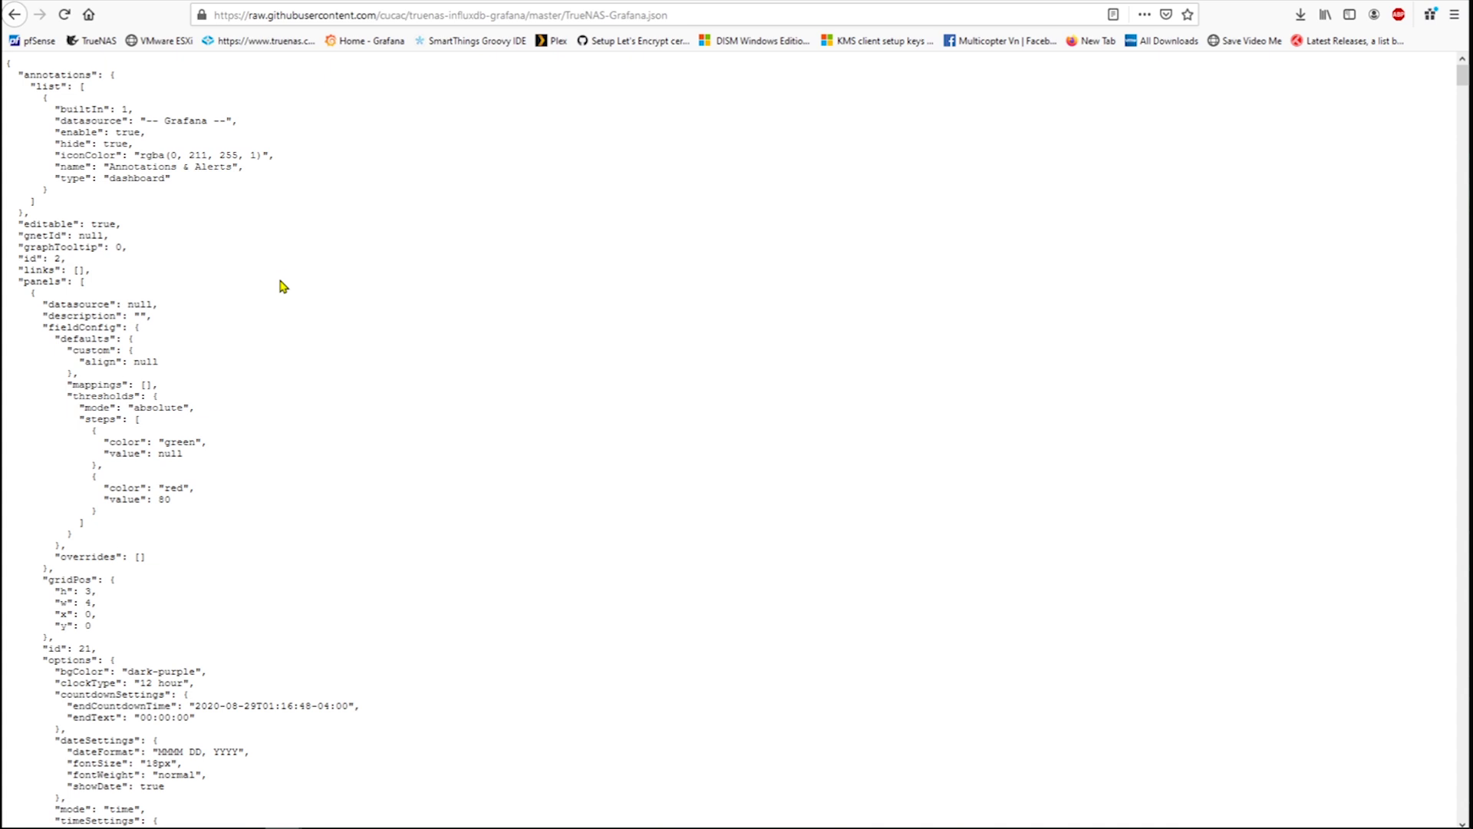
pyautogui.hotkey('ctrl', 'a')
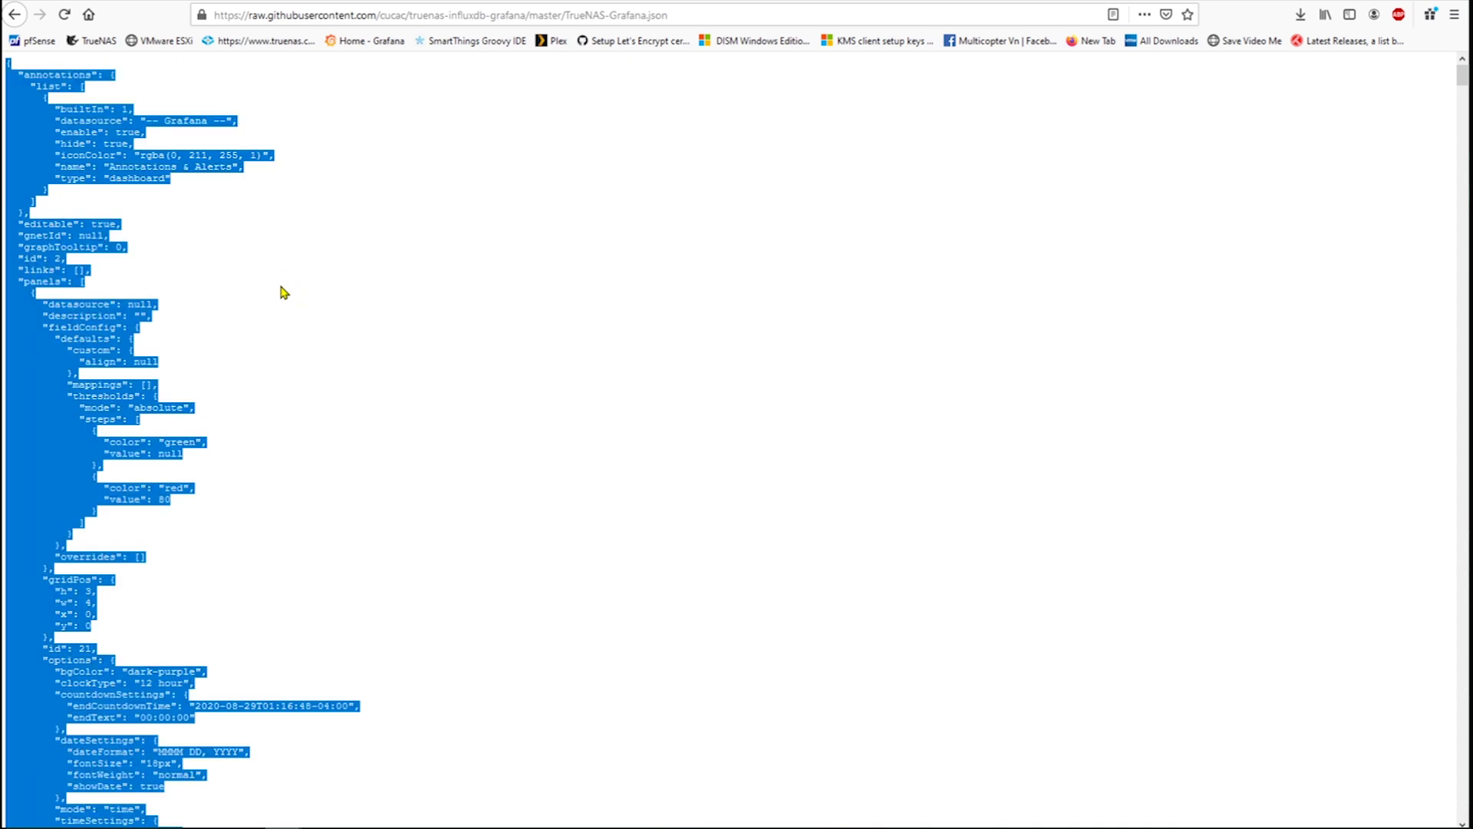
pyautogui.rightClick(81, 325)
pyautogui.click(115, 336)
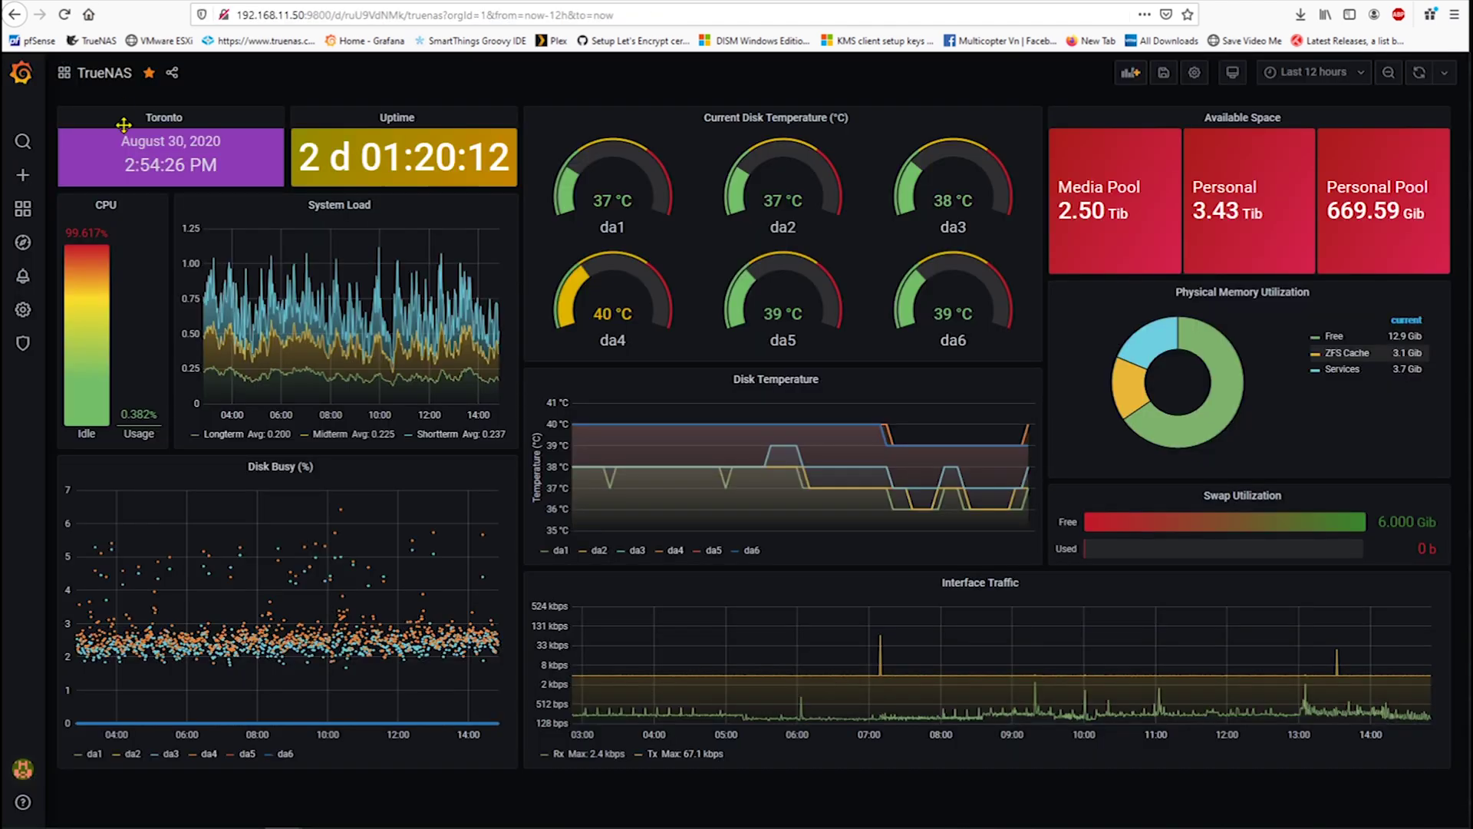
pyautogui.moveTo(22, 175)
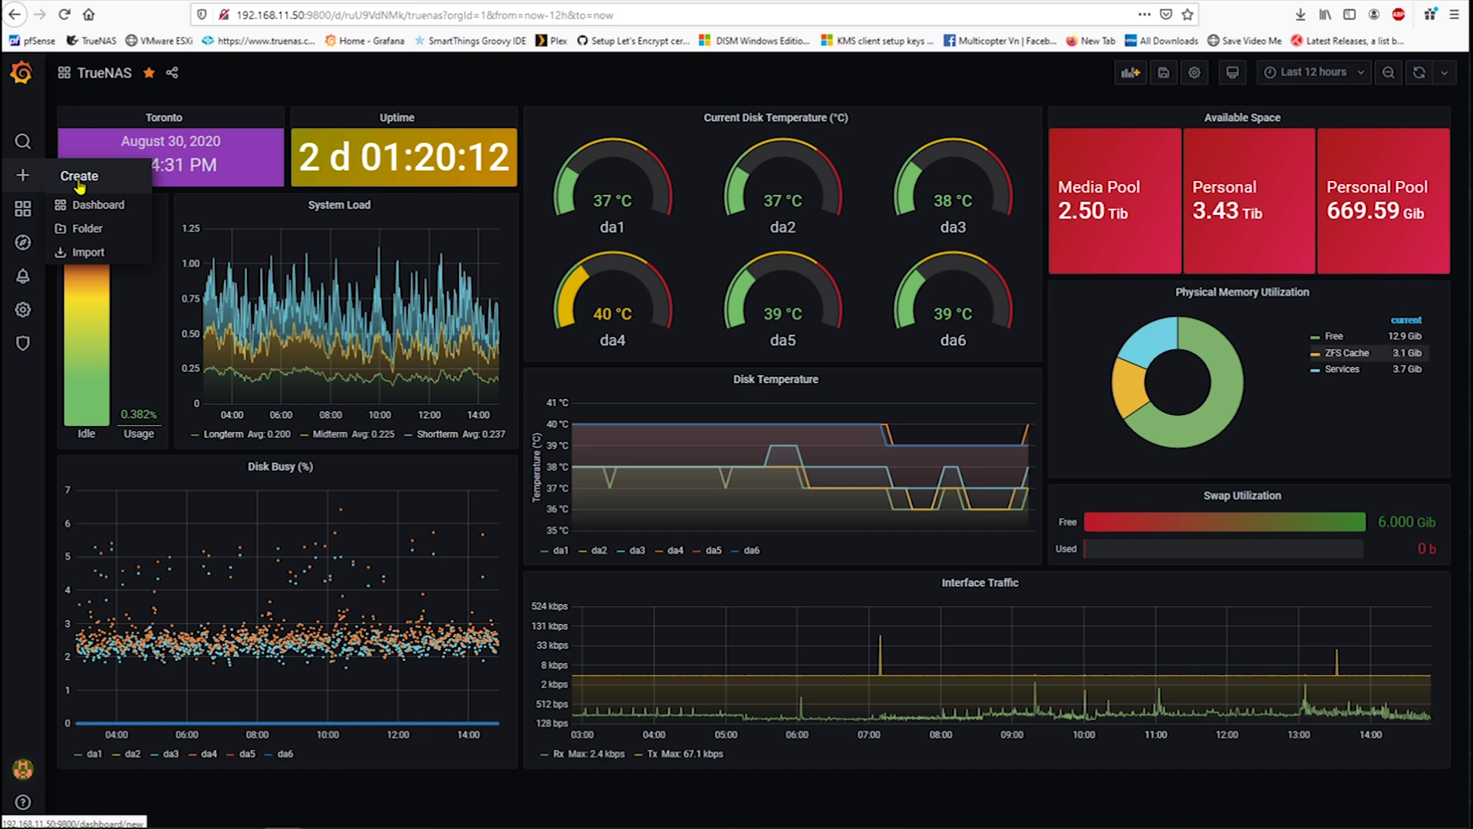
# Paste the copied TrueNAS dashboard JSON into the Import page and load it
pyautogui.click(88, 255)
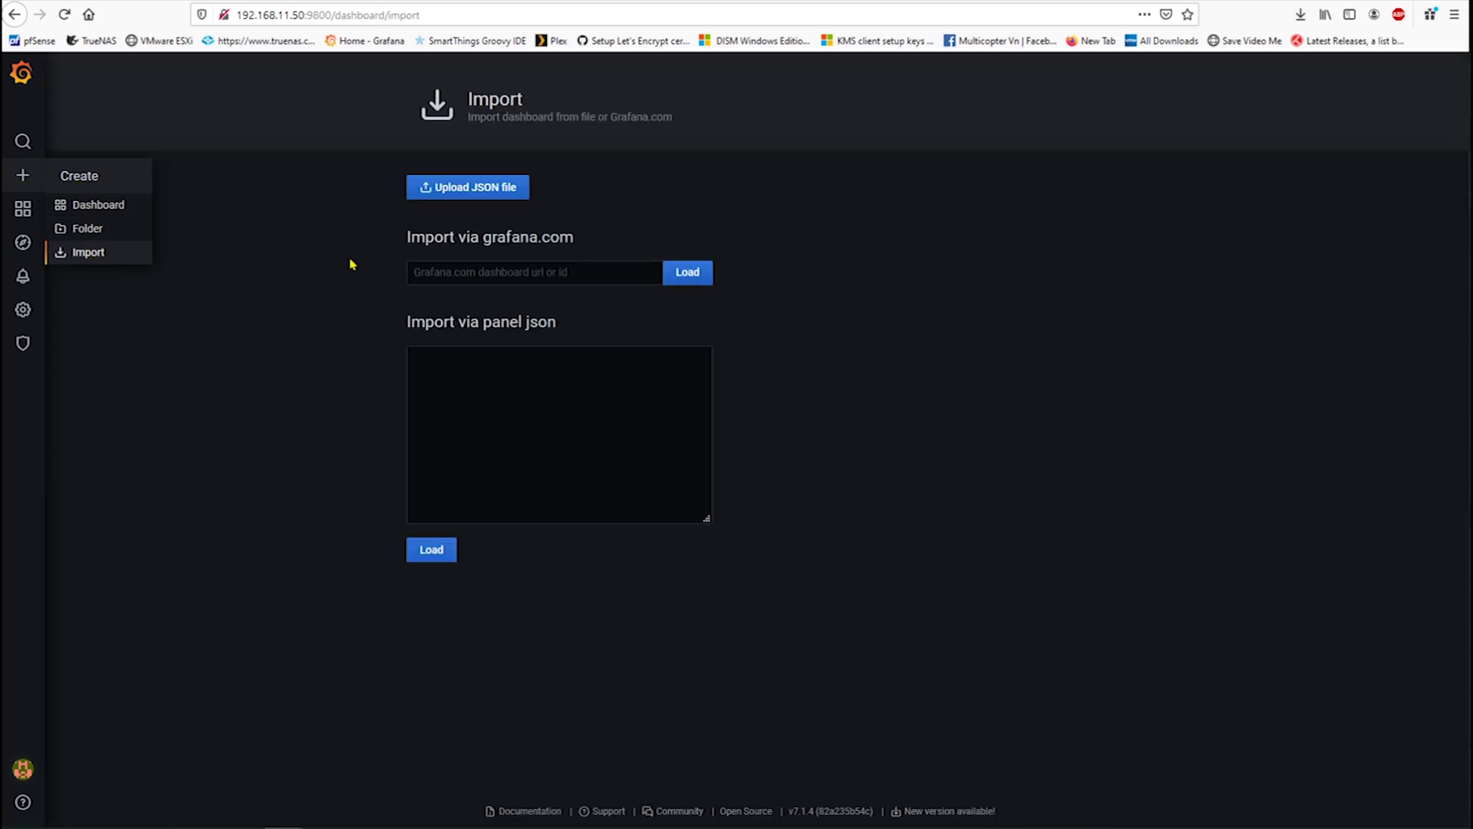
pyautogui.click(498, 369)
pyautogui.rightClick(499, 367)
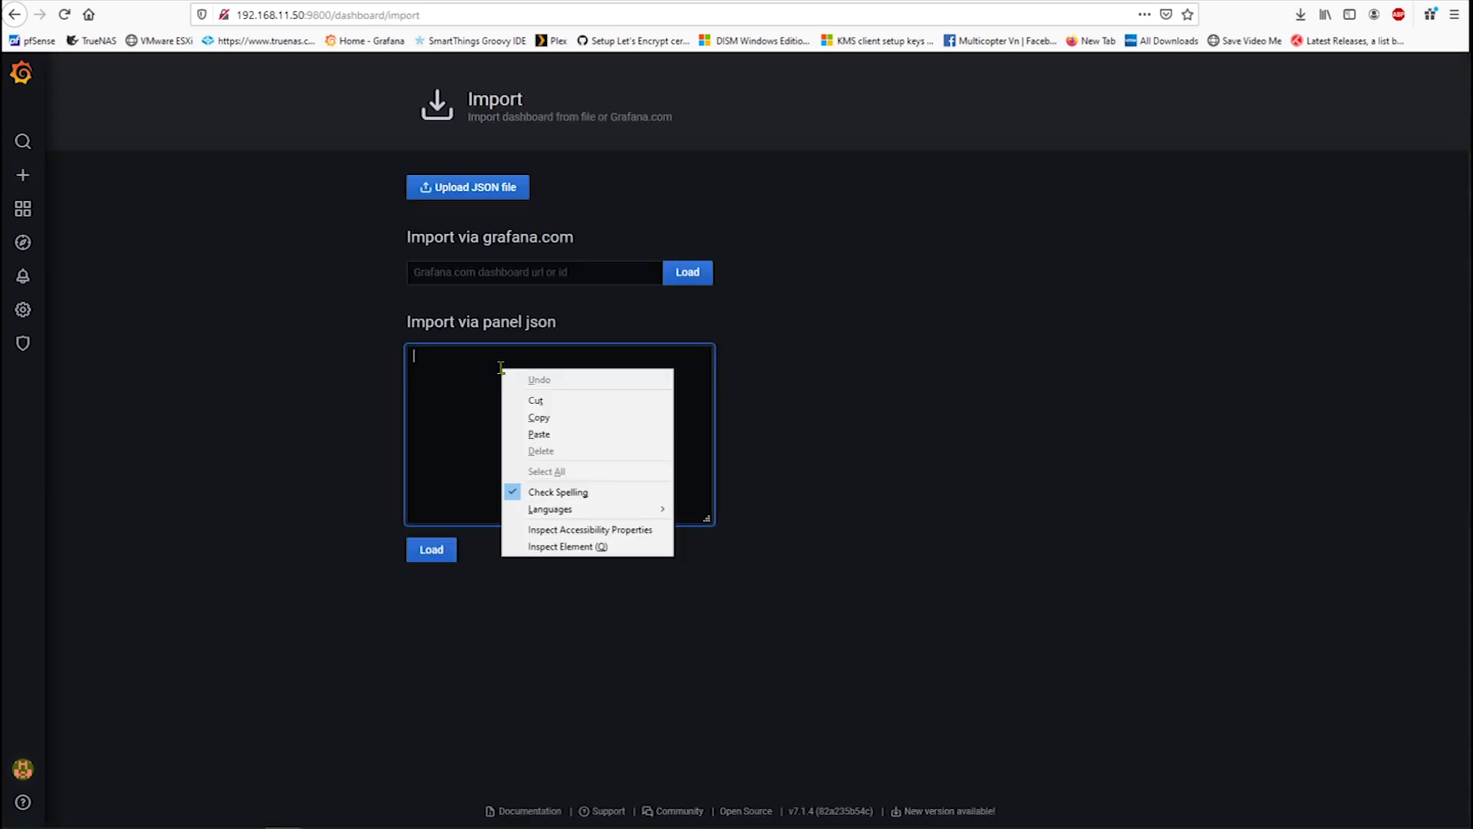
pyautogui.click(541, 438)
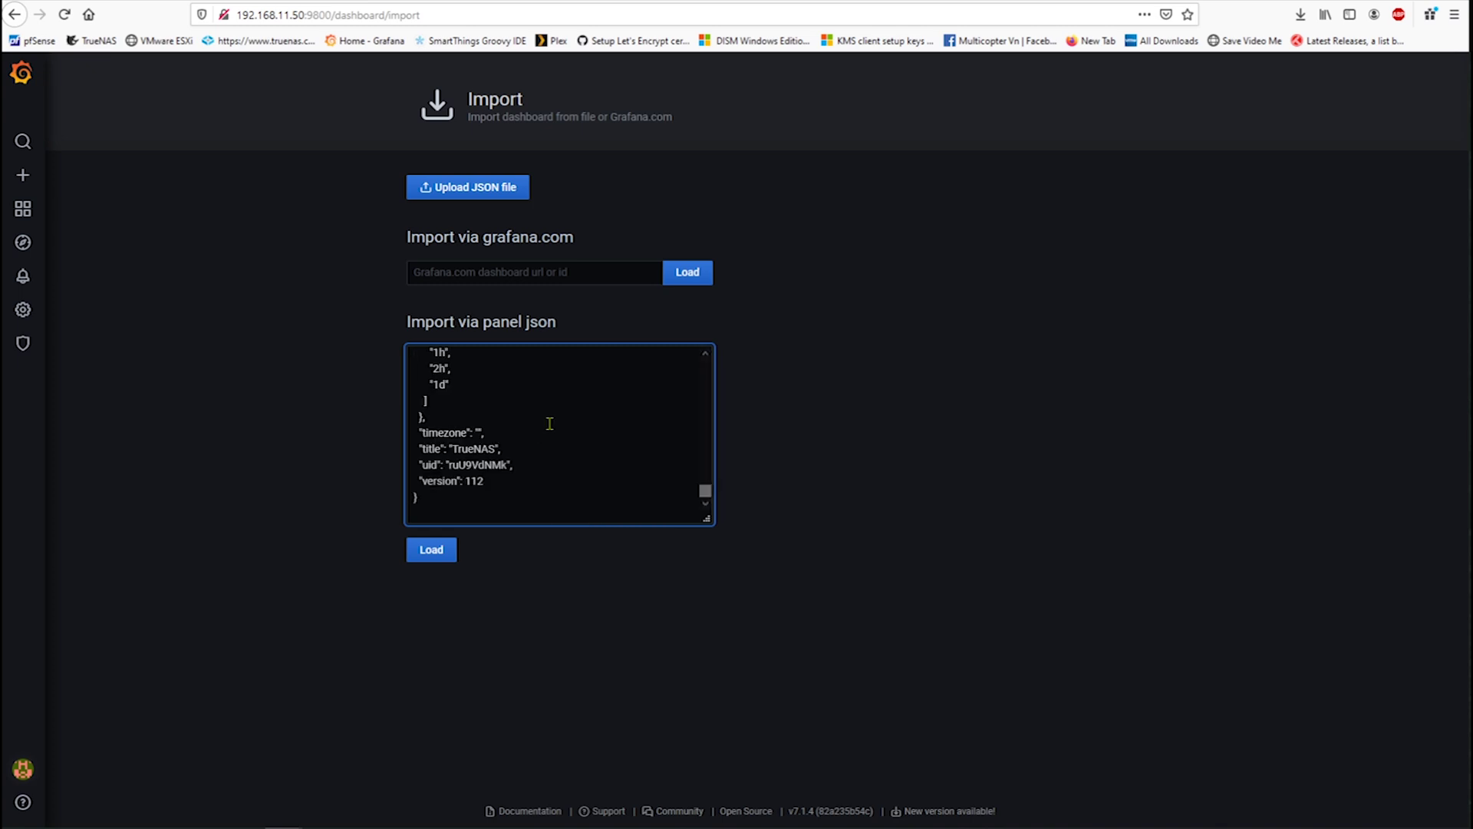
pyautogui.click(436, 551)
# Name the dashboard TrueNAS-Tutorial, append -1 to its uid, and import it
pyautogui.click(472, 235)
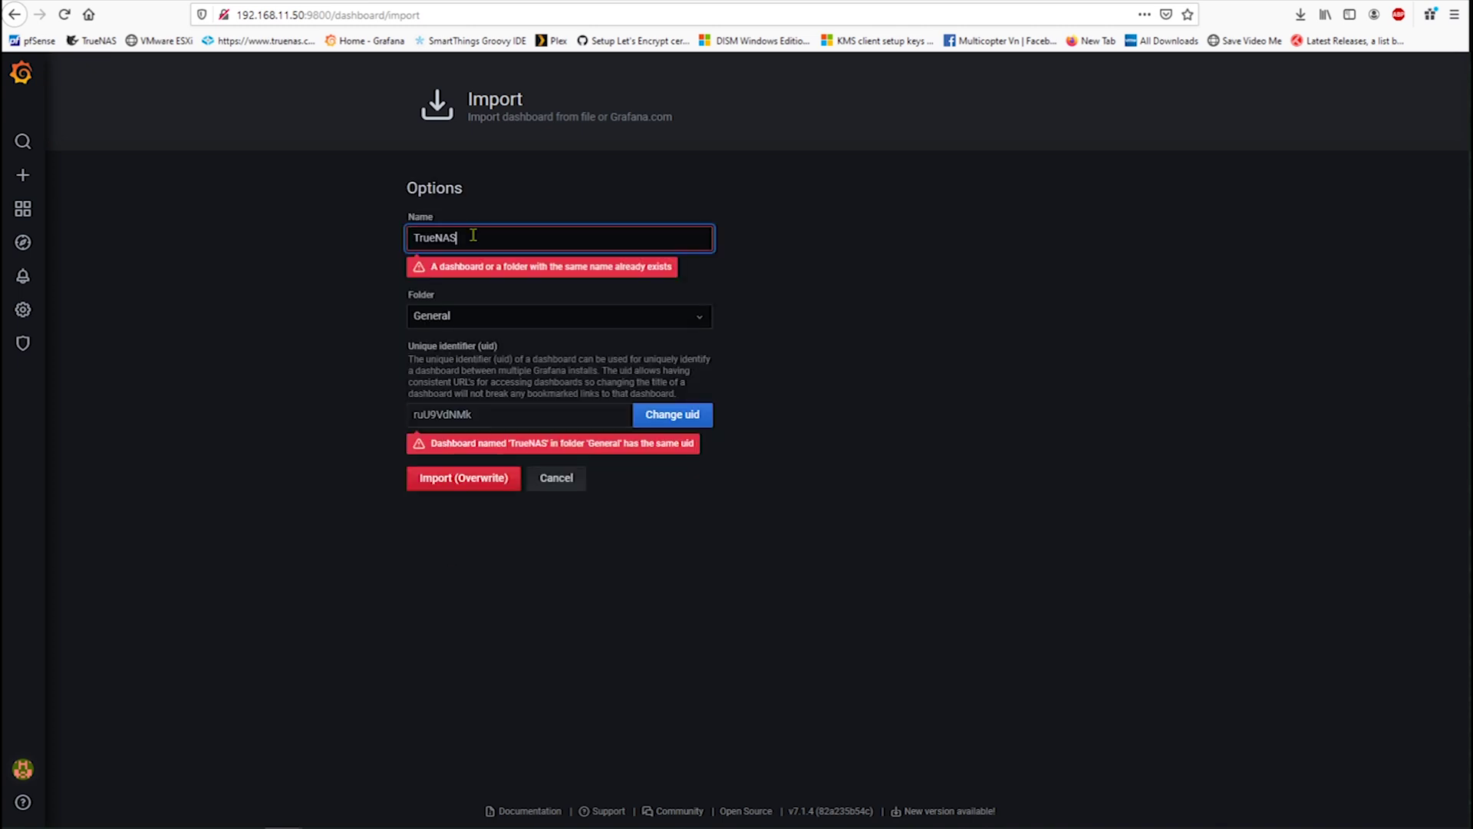
pyautogui.click(473, 236)
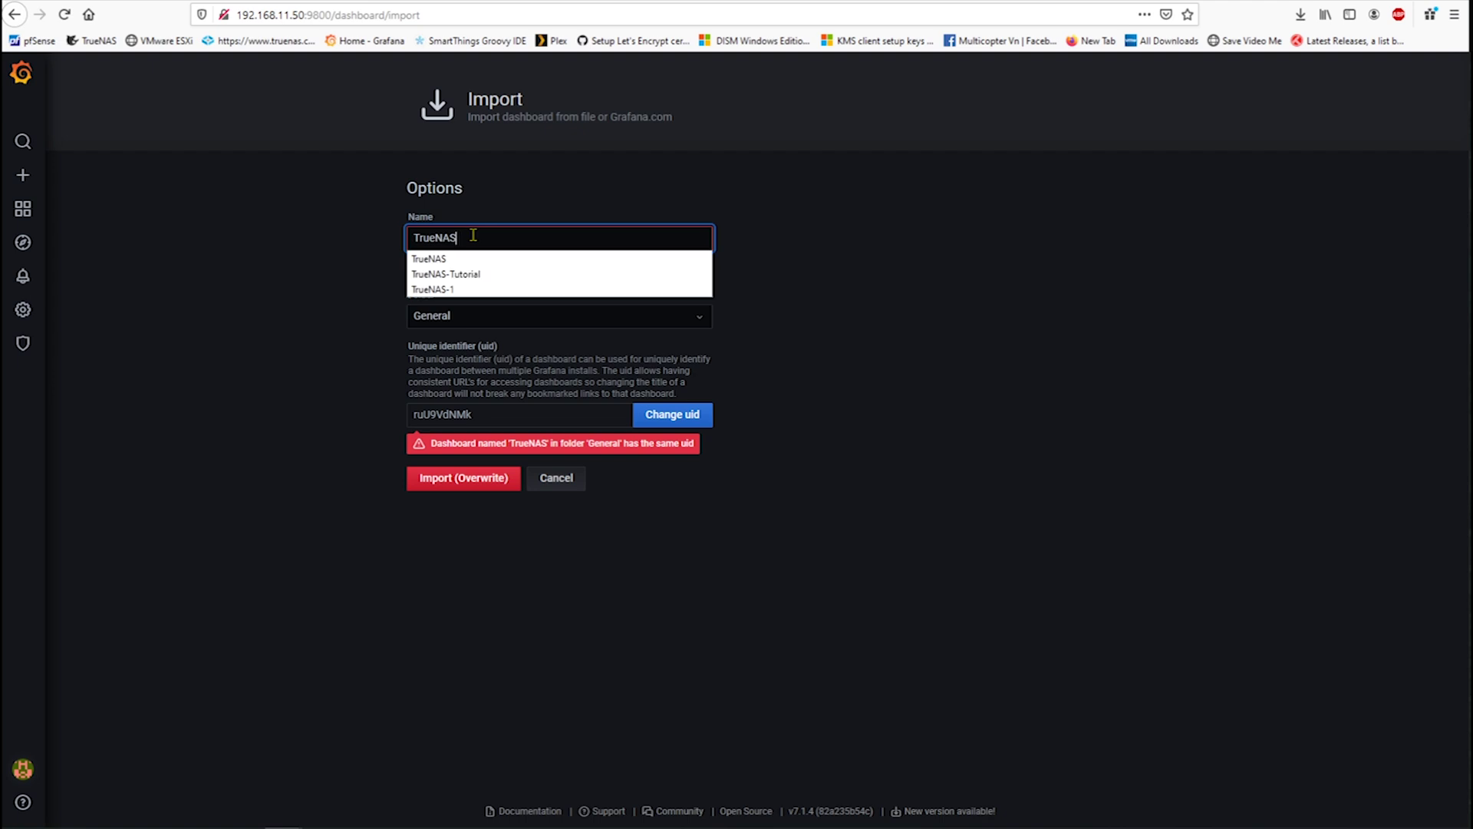
pyautogui.press('Down')
pyautogui.press('Down')
pyautogui.press('Return')
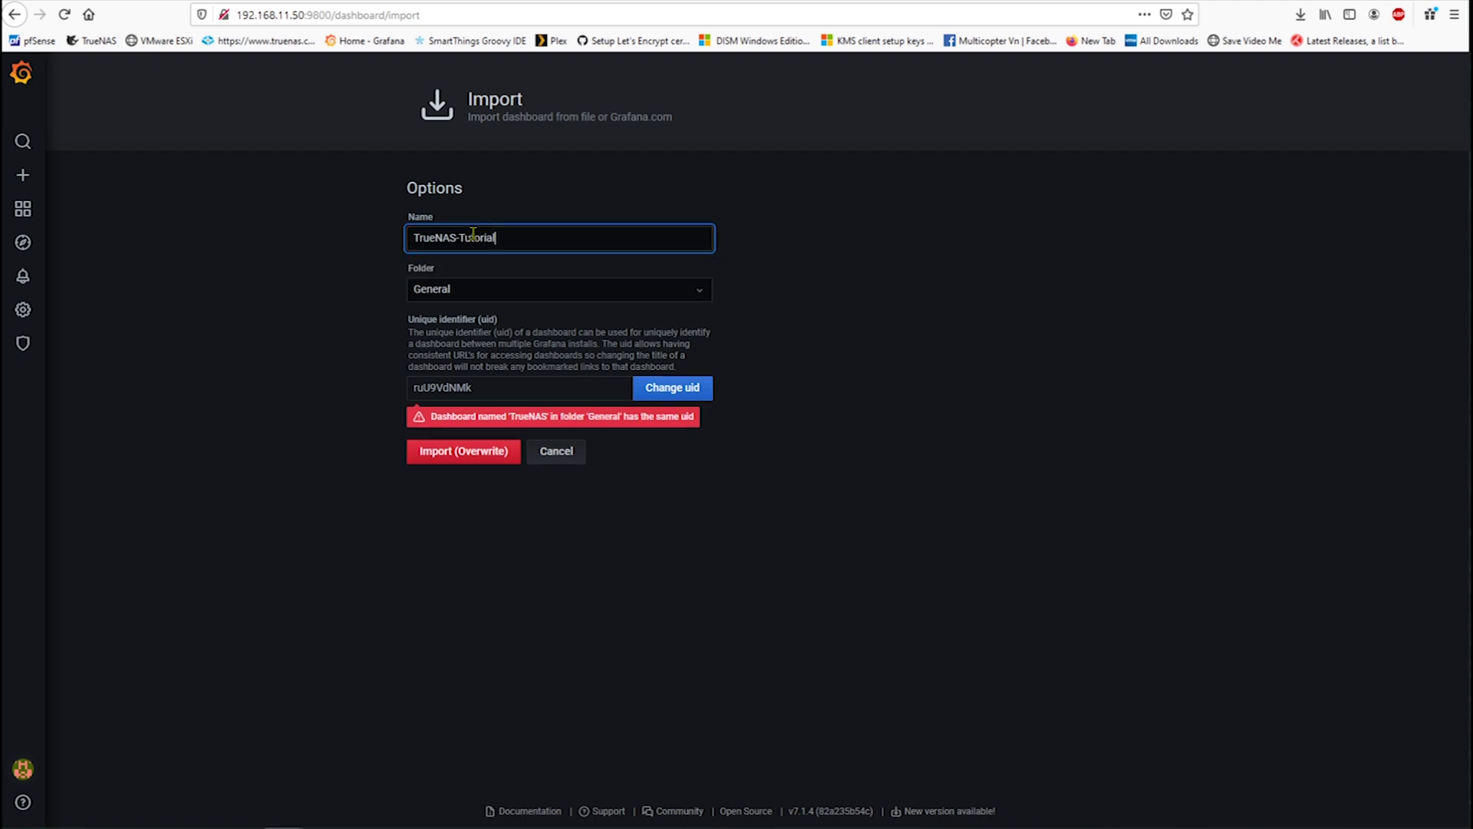
pyautogui.click(653, 387)
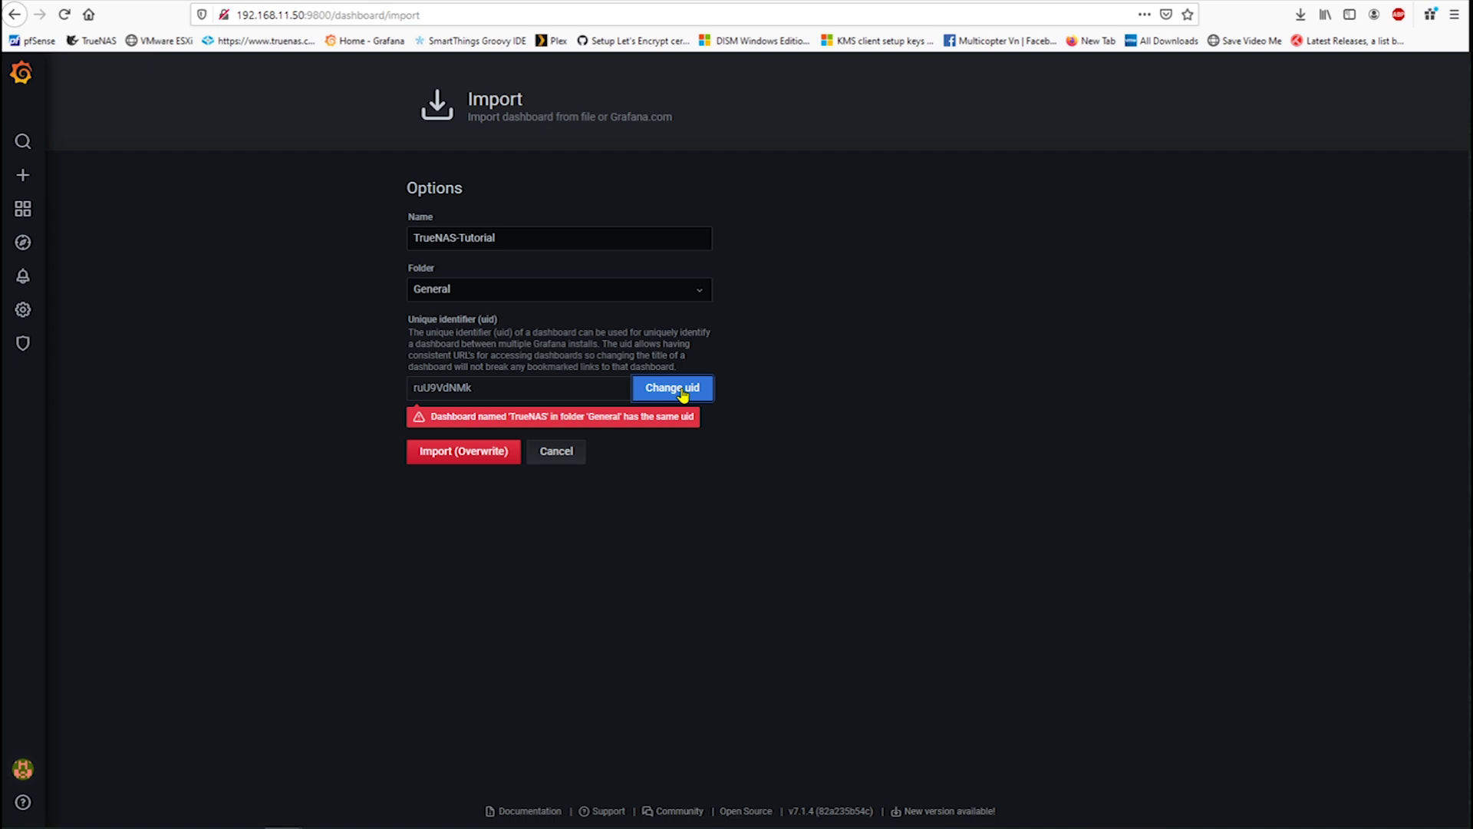
pyautogui.click(535, 395)
pyautogui.write('-1')
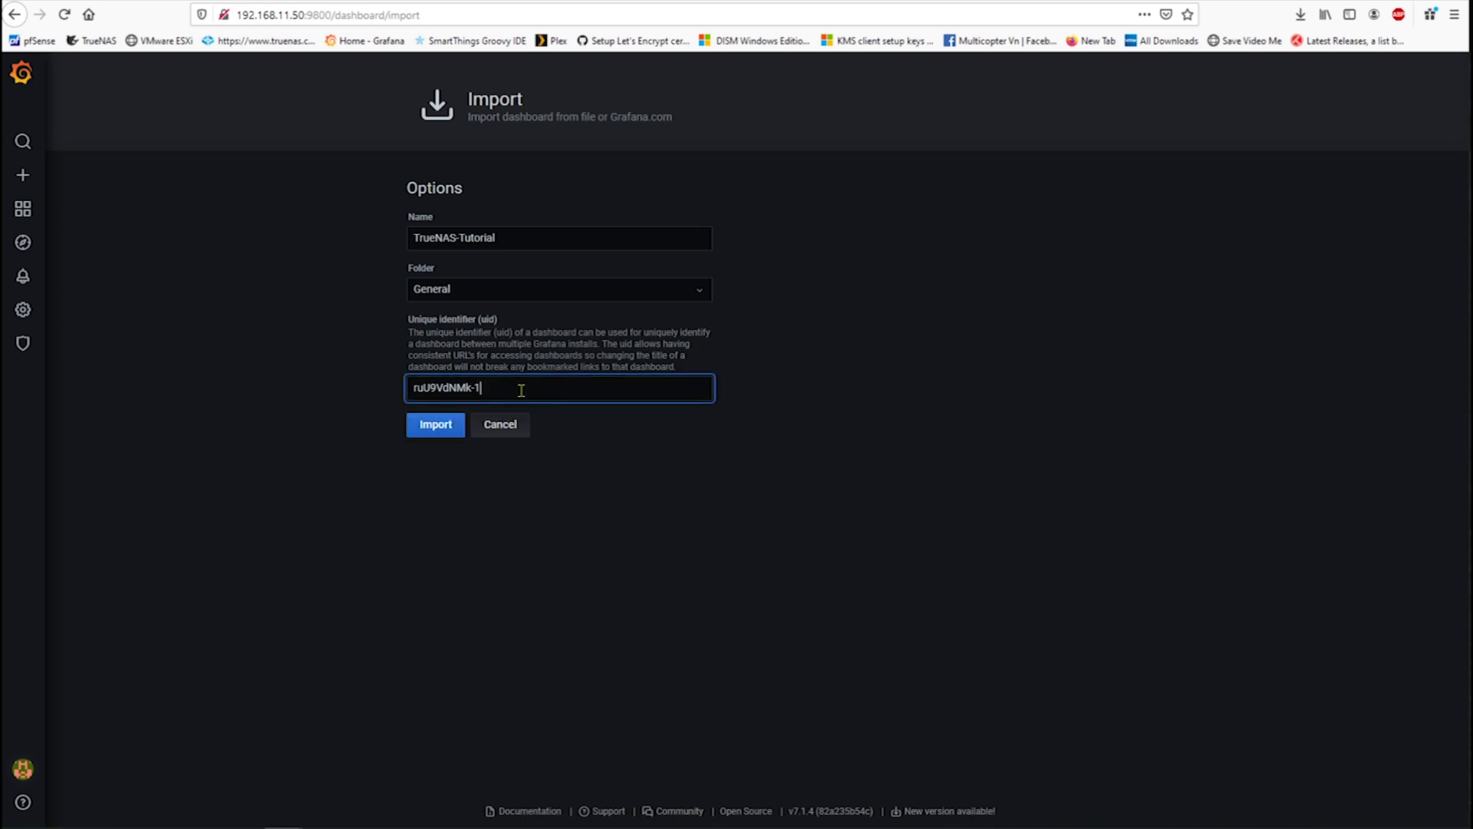
pyautogui.click(438, 424)
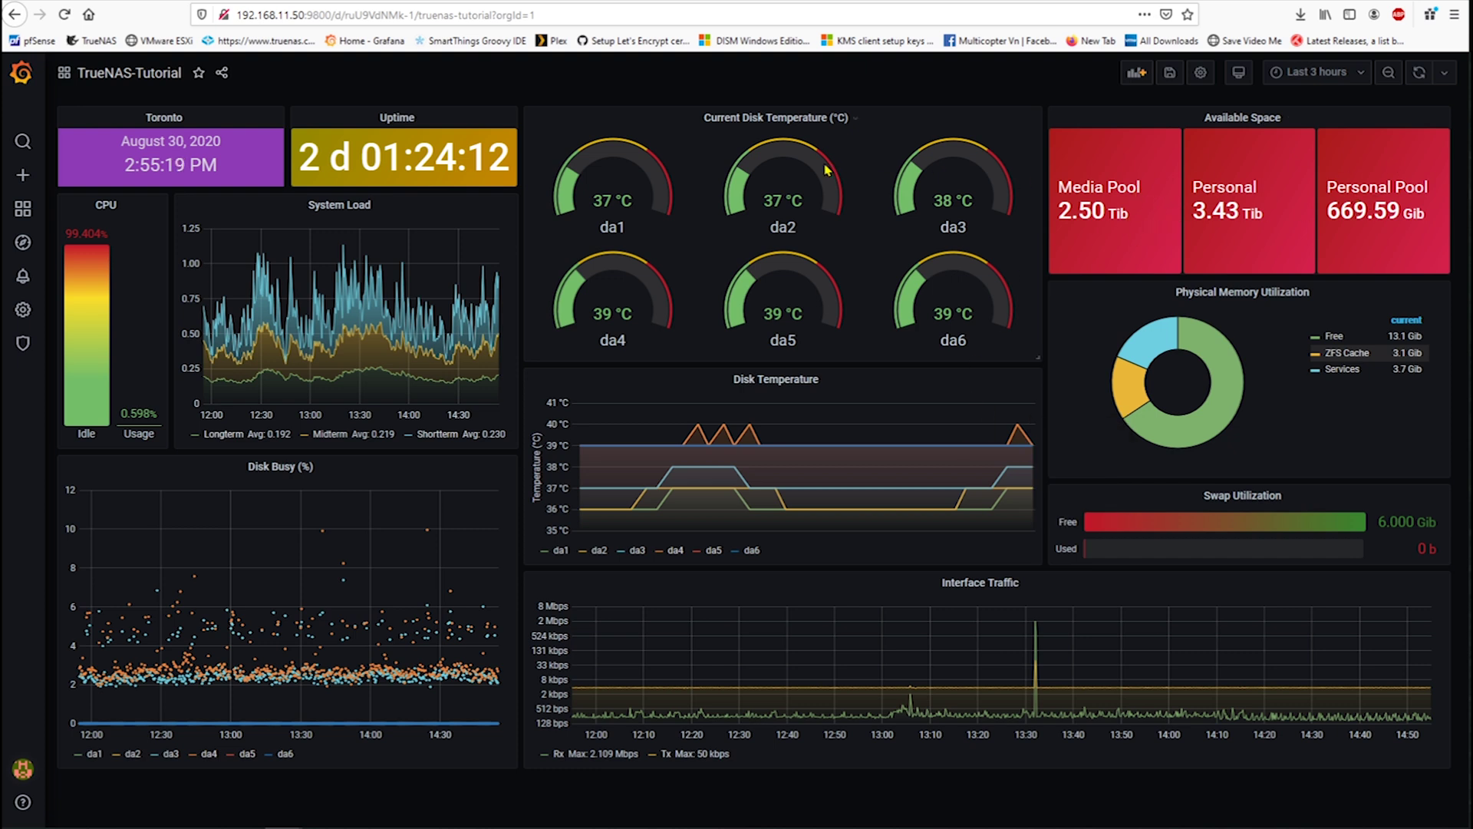
pyautogui.moveTo(778, 118)
pyautogui.moveTo(599, 229); pyautogui.dragTo(613, 237)
# Remove the Current Disk Temperature and Disk Temperature panels from the dashboard
pyautogui.click(855, 122)
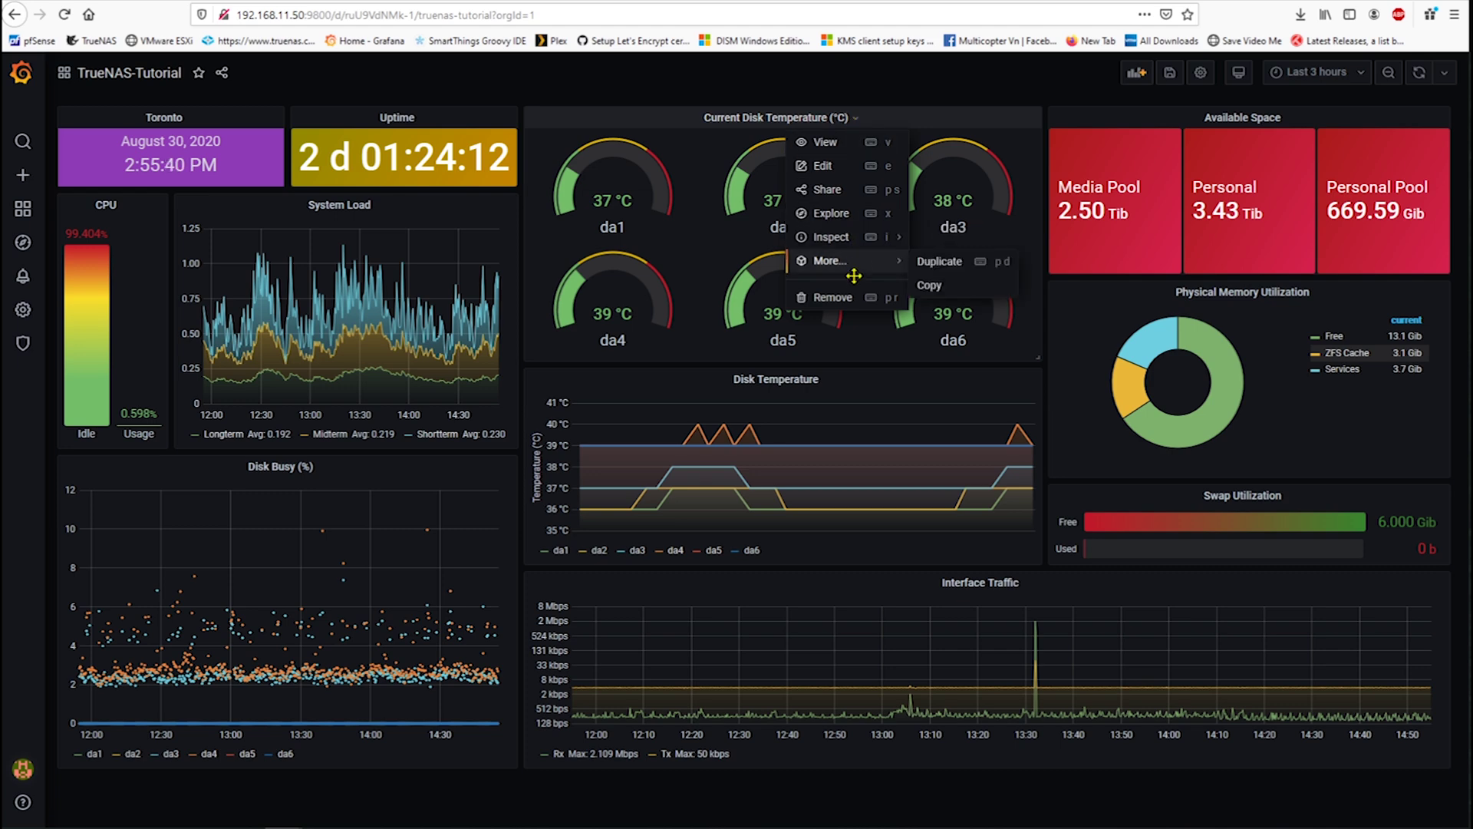
pyautogui.click(817, 297)
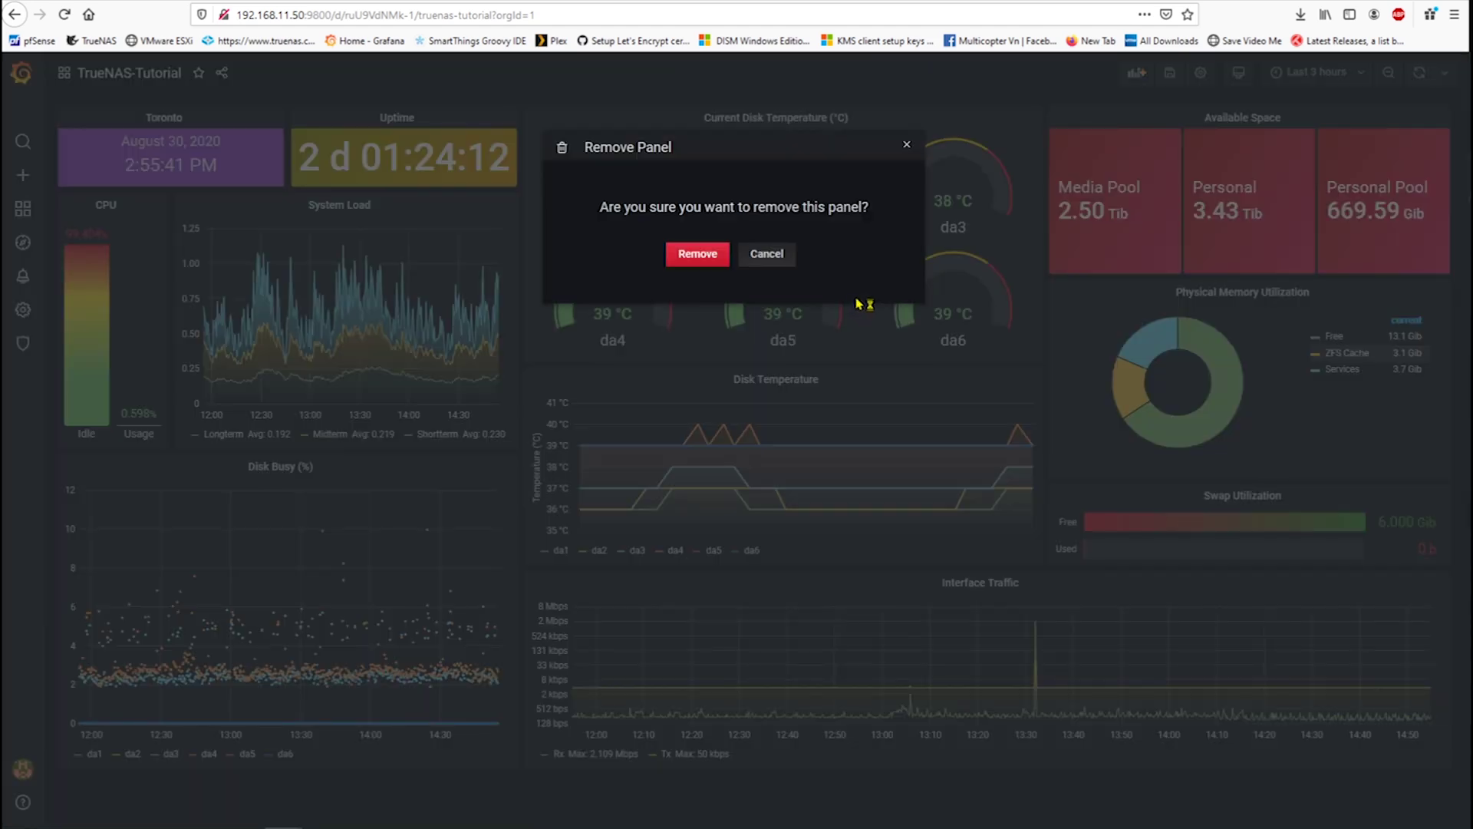
pyautogui.click(700, 258)
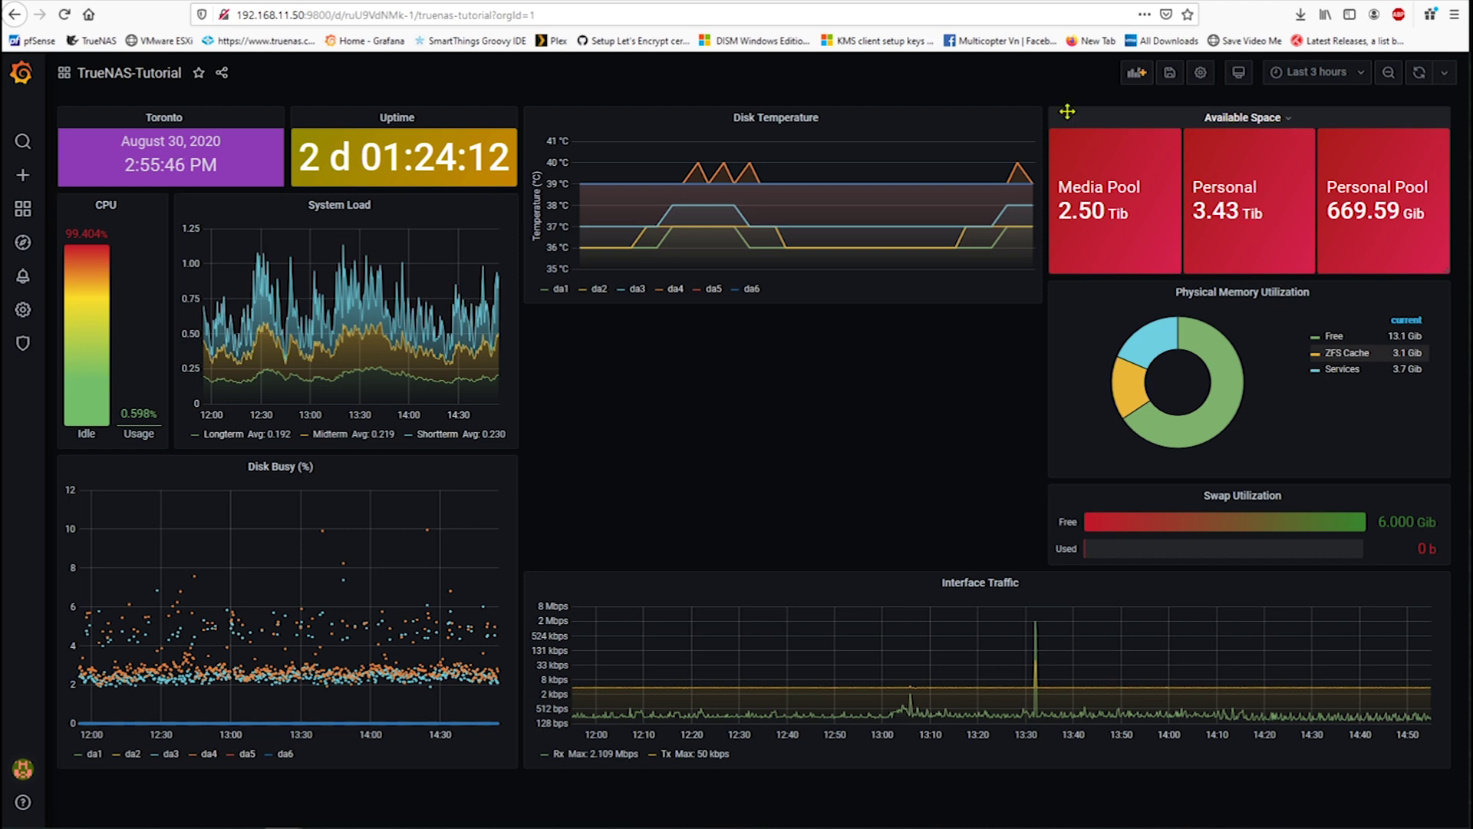
pyautogui.click(830, 121)
pyautogui.click(819, 297)
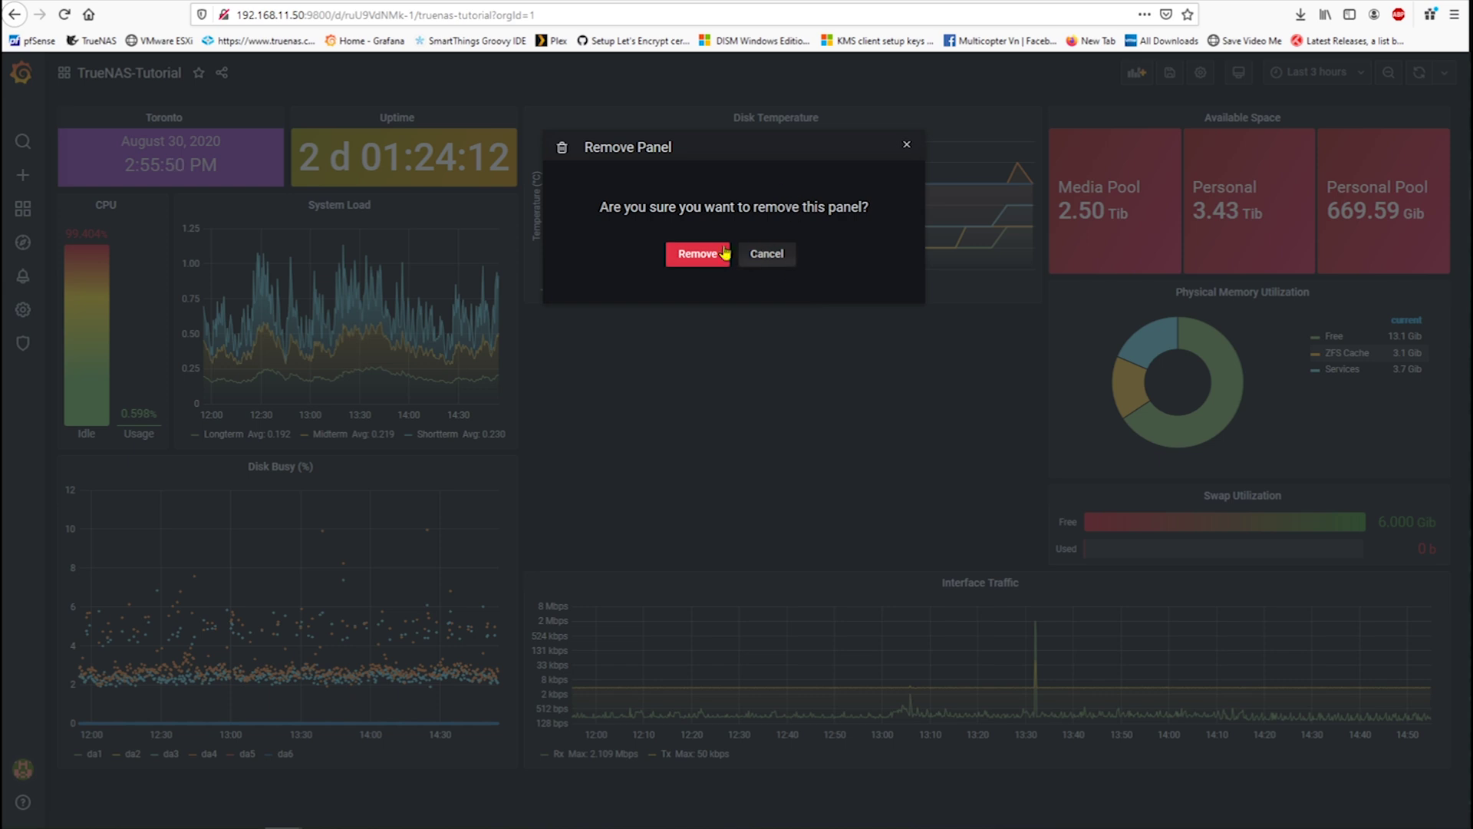
pyautogui.click(699, 255)
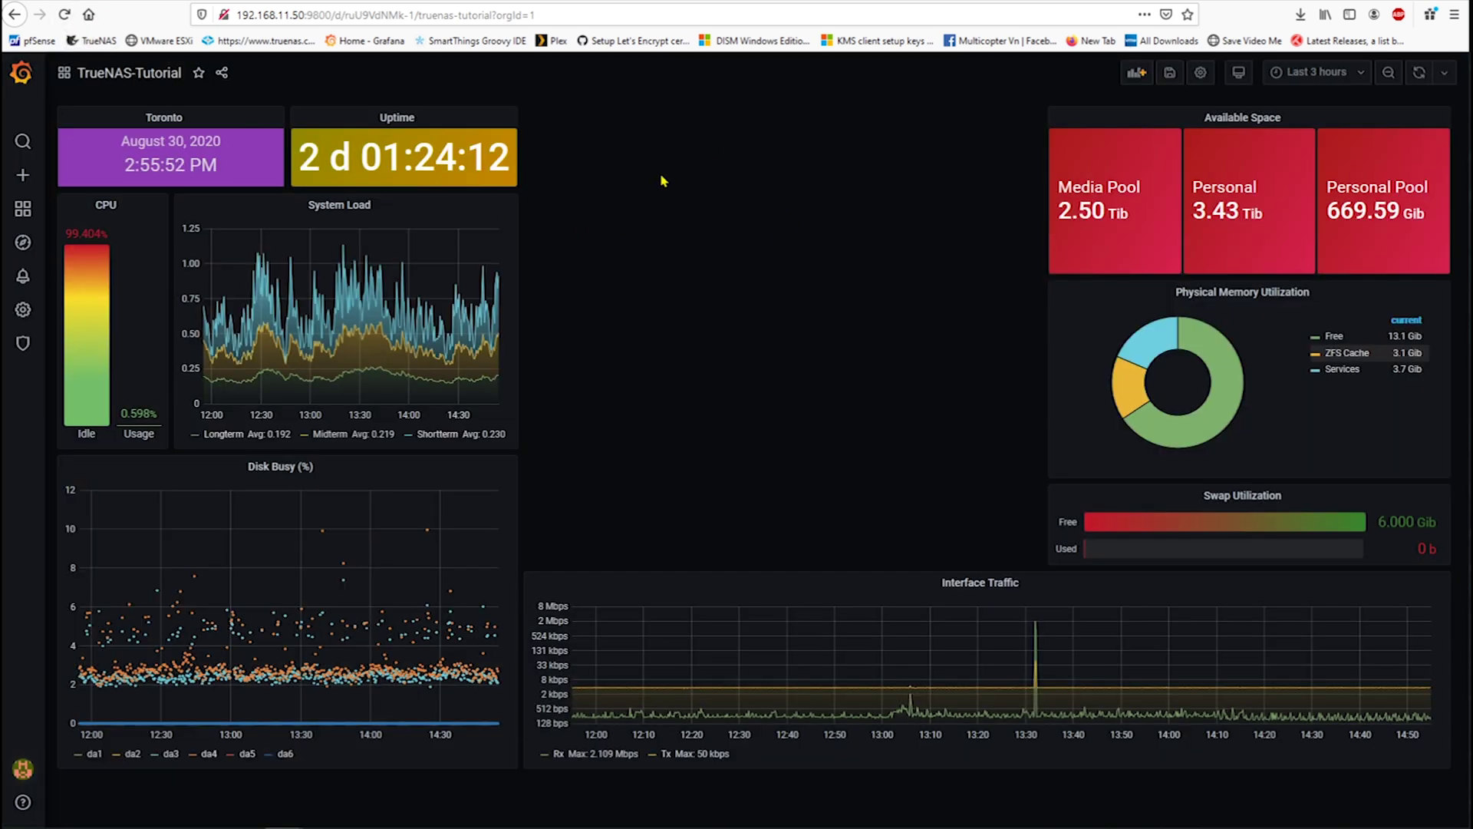
# Add an empty panel sized and placed right of Uptime, and start editing it
pyautogui.click(1136, 71)
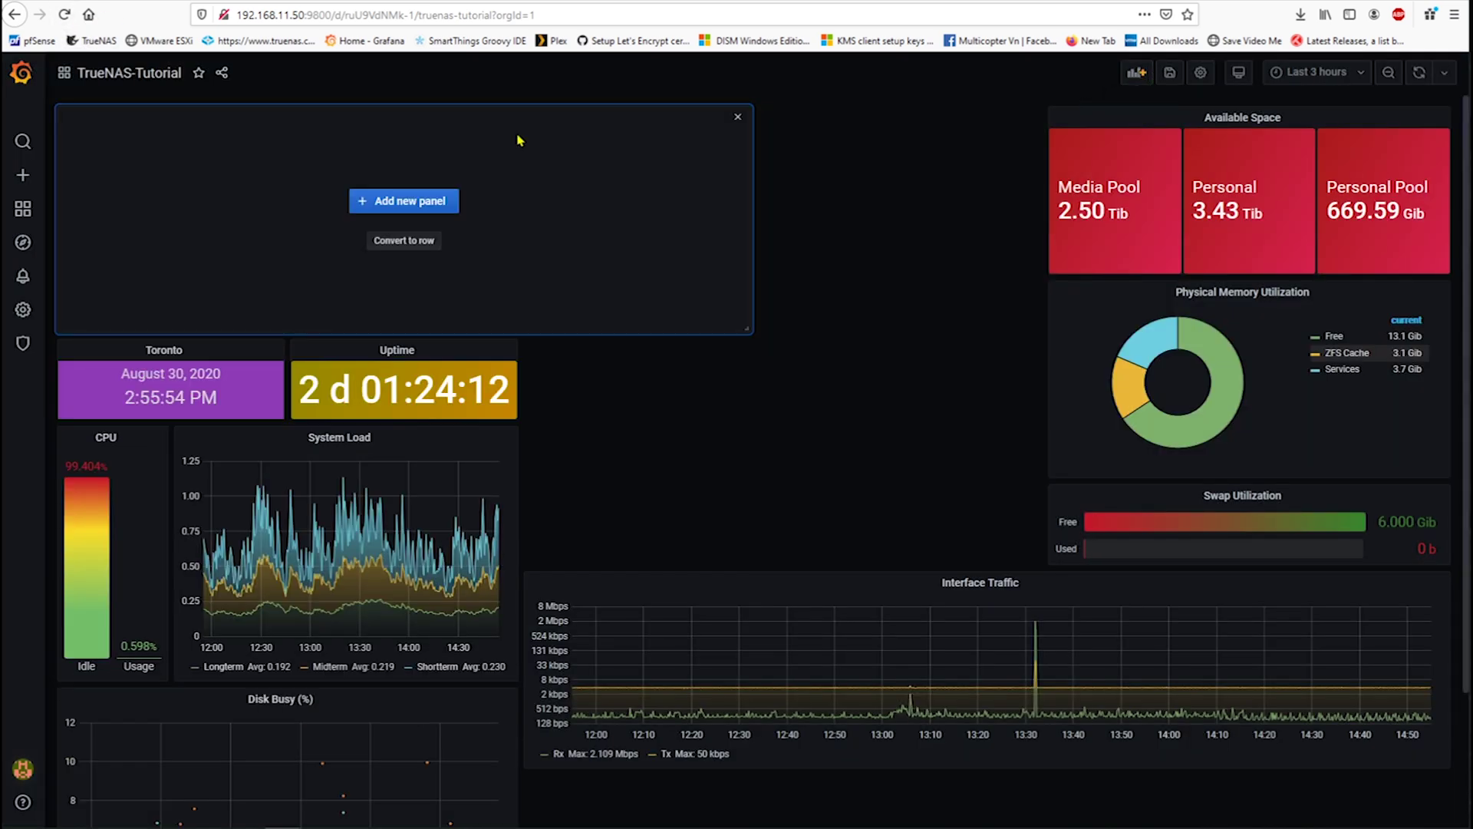
pyautogui.moveTo(492, 110); pyautogui.dragTo(789, 125)
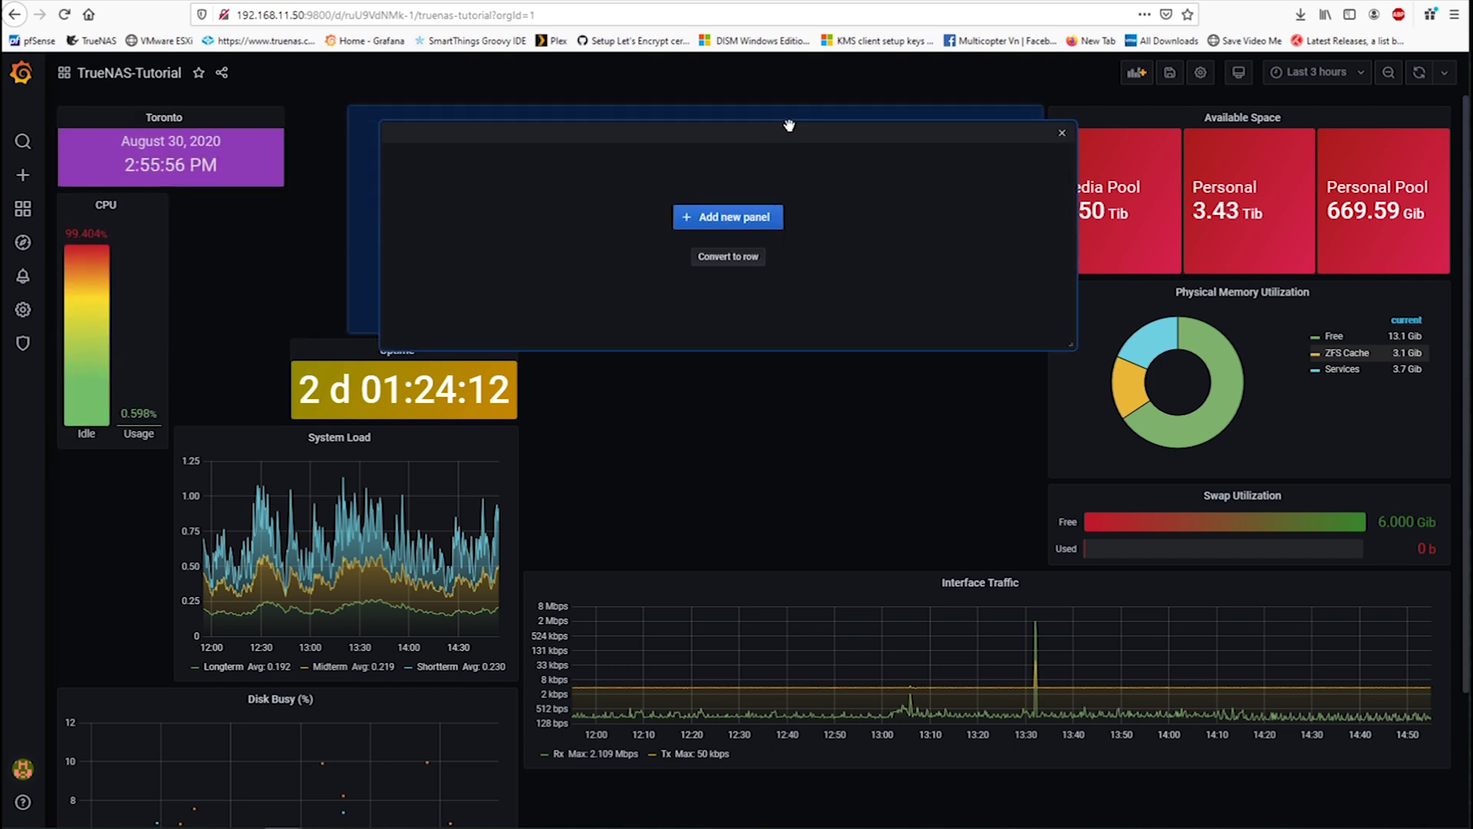
pyautogui.moveTo(1040, 332); pyautogui.dragTo(729, 267)
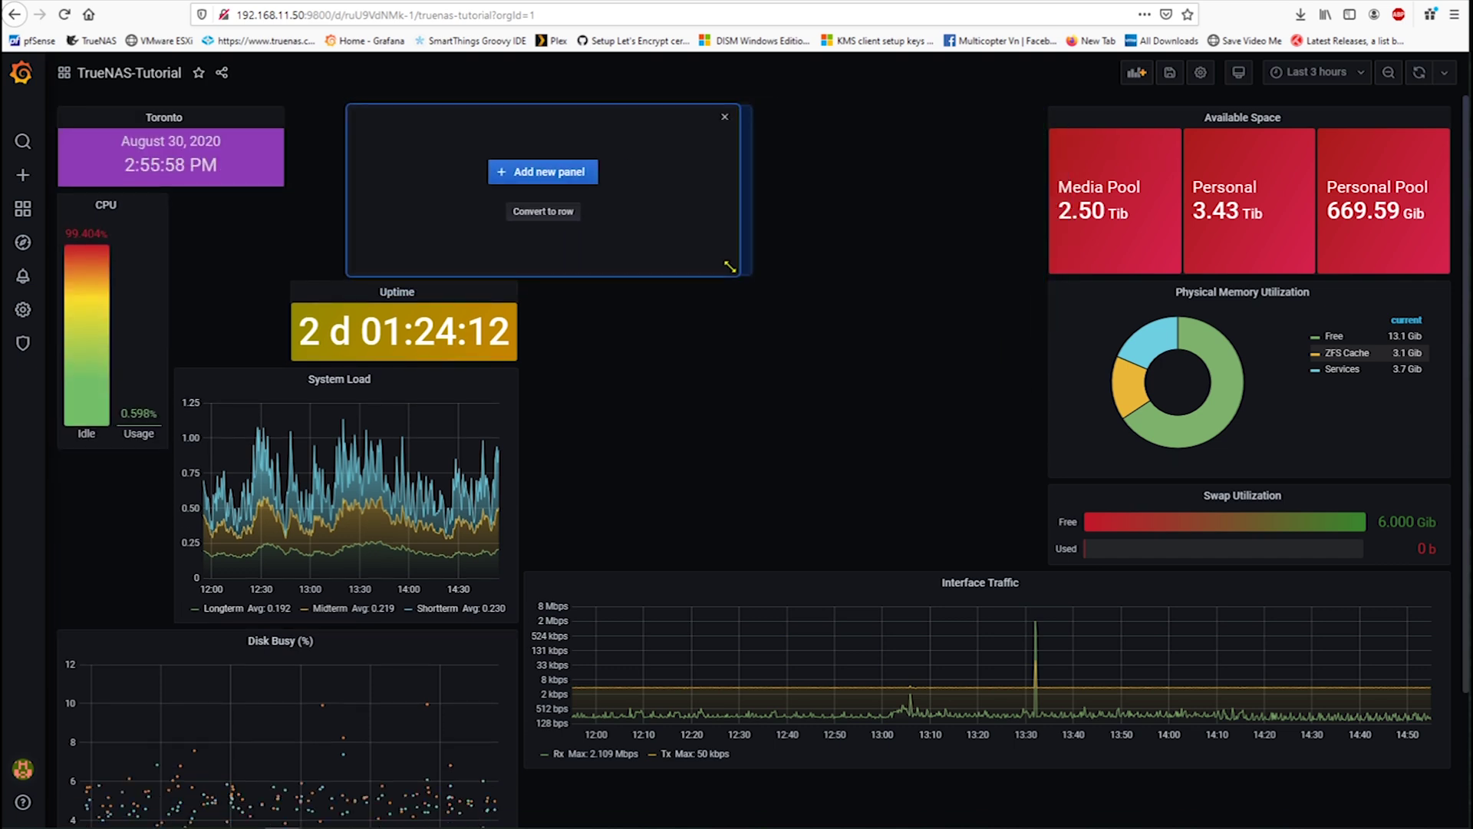
pyautogui.moveTo(638, 109); pyautogui.dragTo(830, 128)
pyautogui.moveTo(939, 280); pyautogui.dragTo(1029, 320)
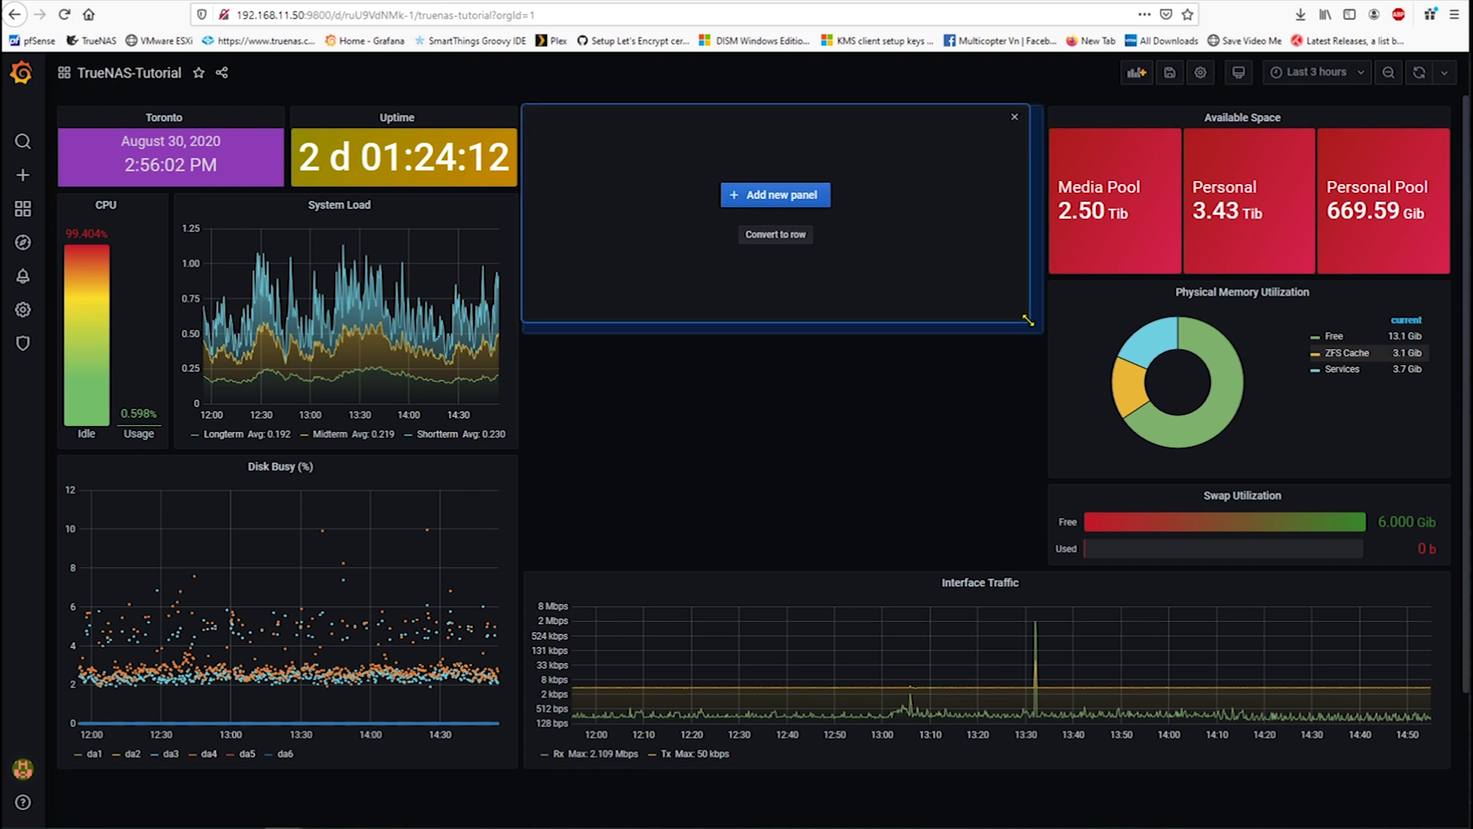
pyautogui.click(775, 195)
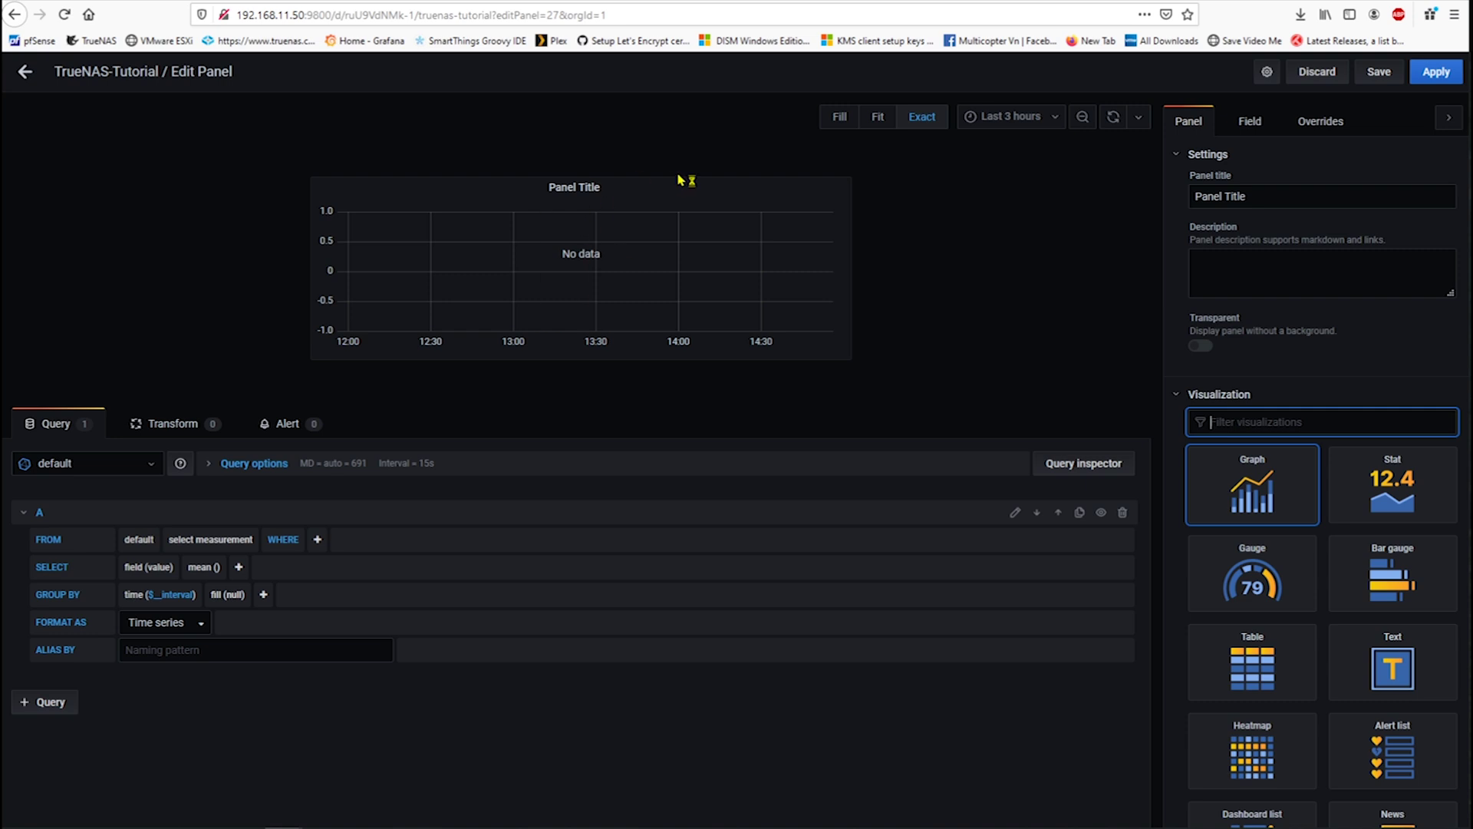
# Replace the 'Panel Title' text with 'Current Disk Temperature'
pyautogui.moveTo(1269, 191); pyautogui.dragTo(1126, 203)
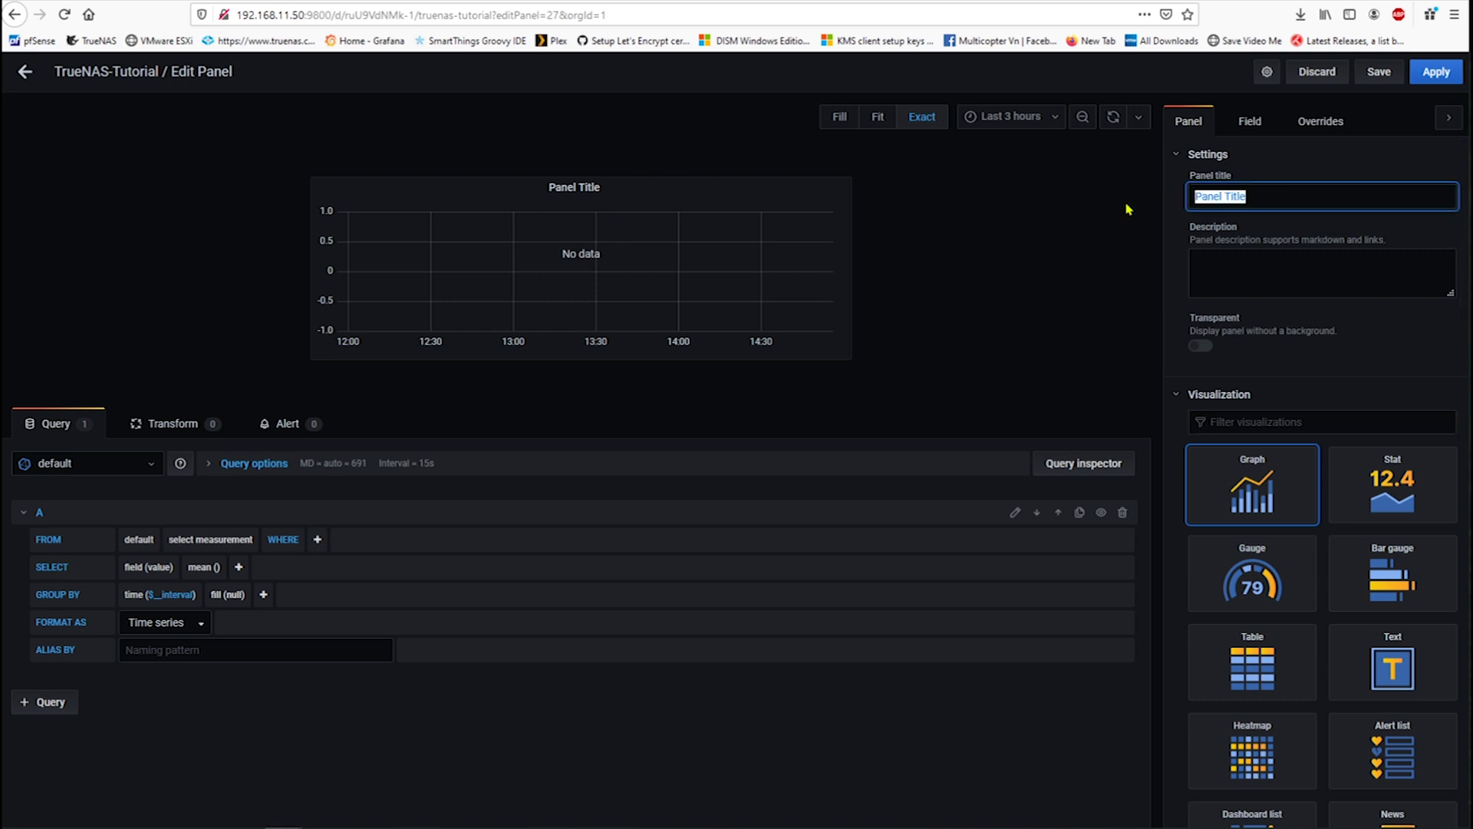
pyautogui.write('C')
pyautogui.press('BackSpace')
pyautogui.write('rent Dis')
pyautogui.write('k Temperat')
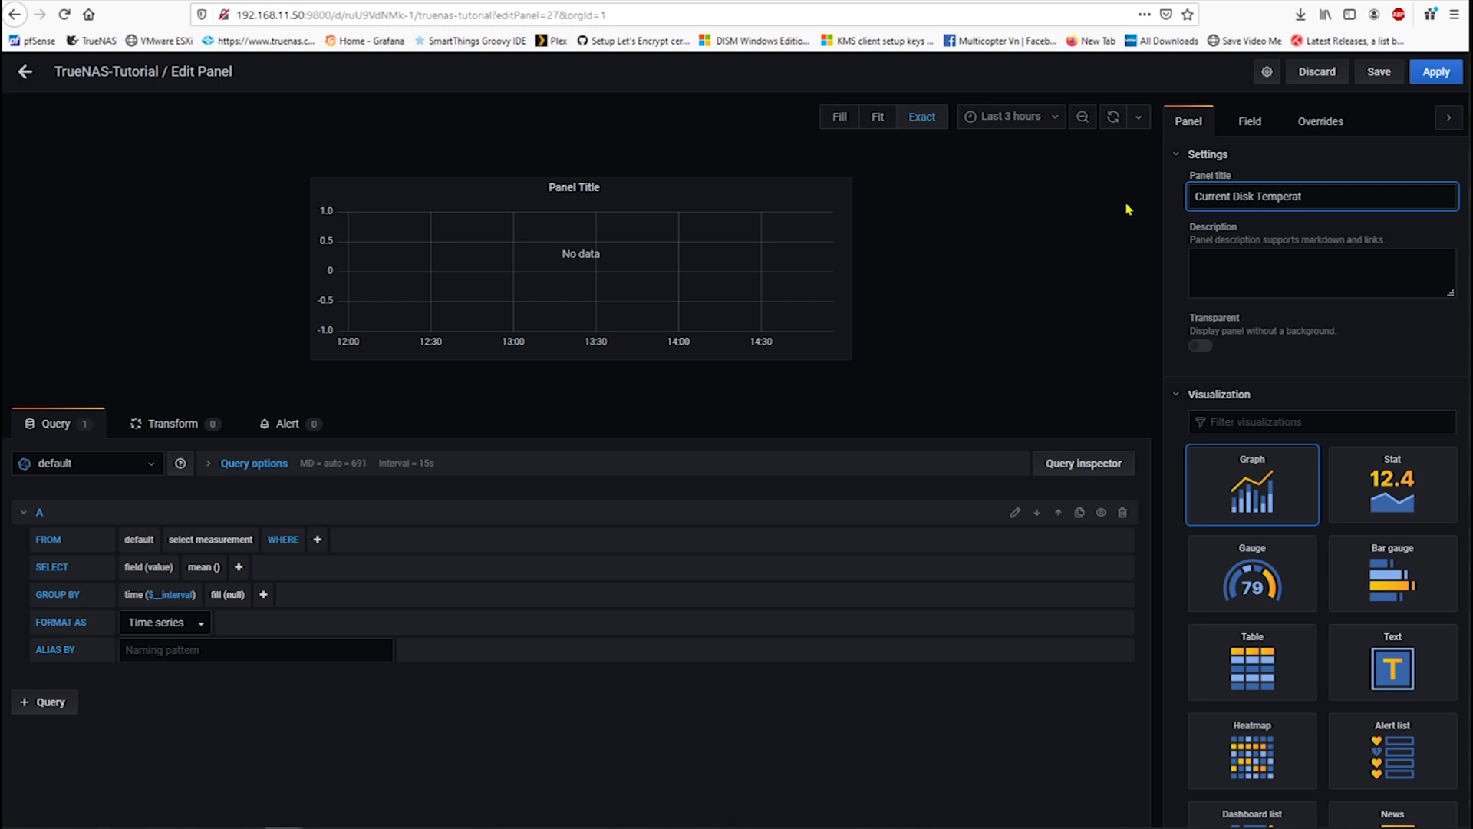
pyautogui.write('ure')
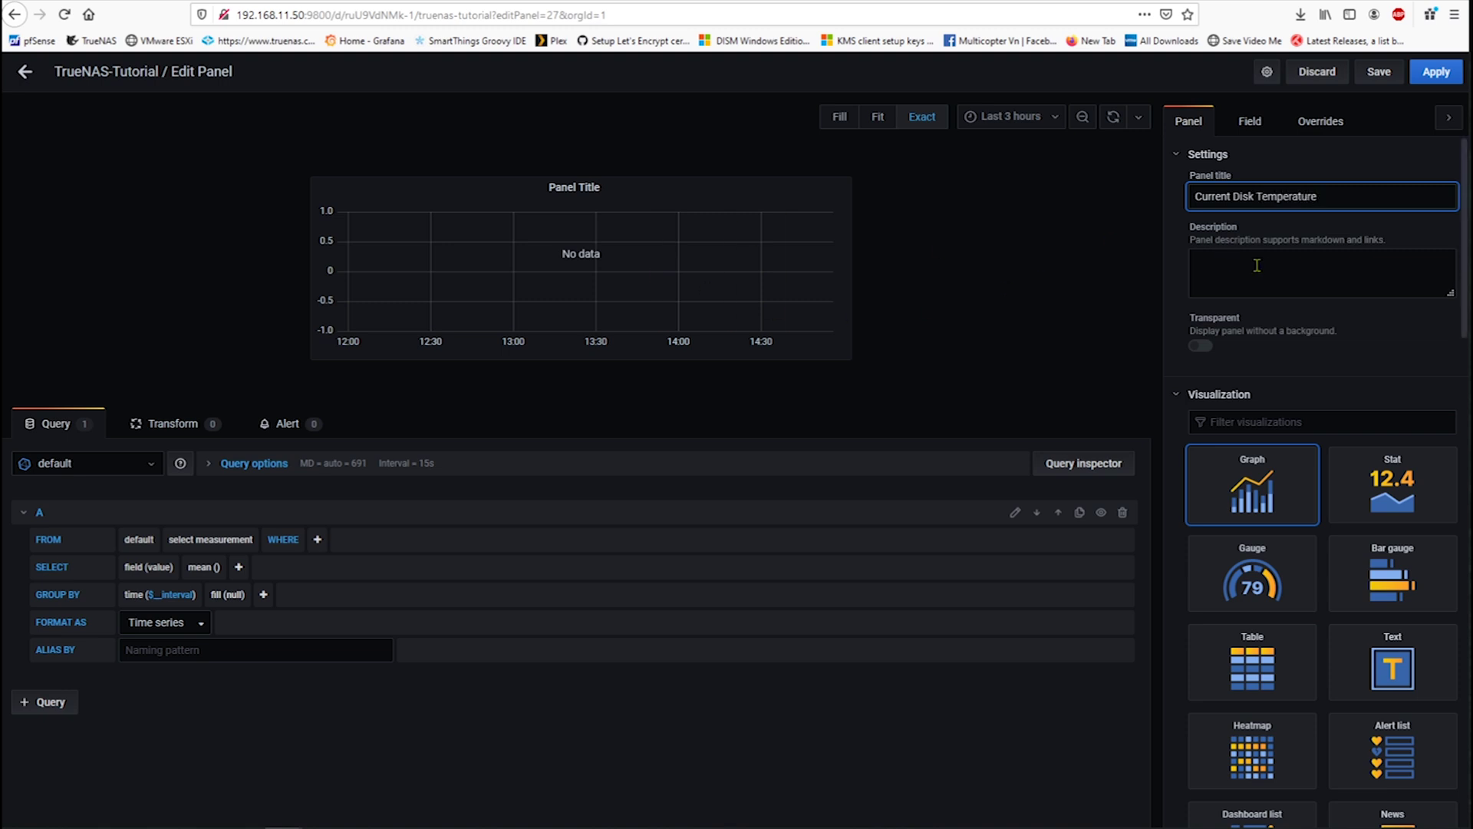
pyautogui.press('Tab')
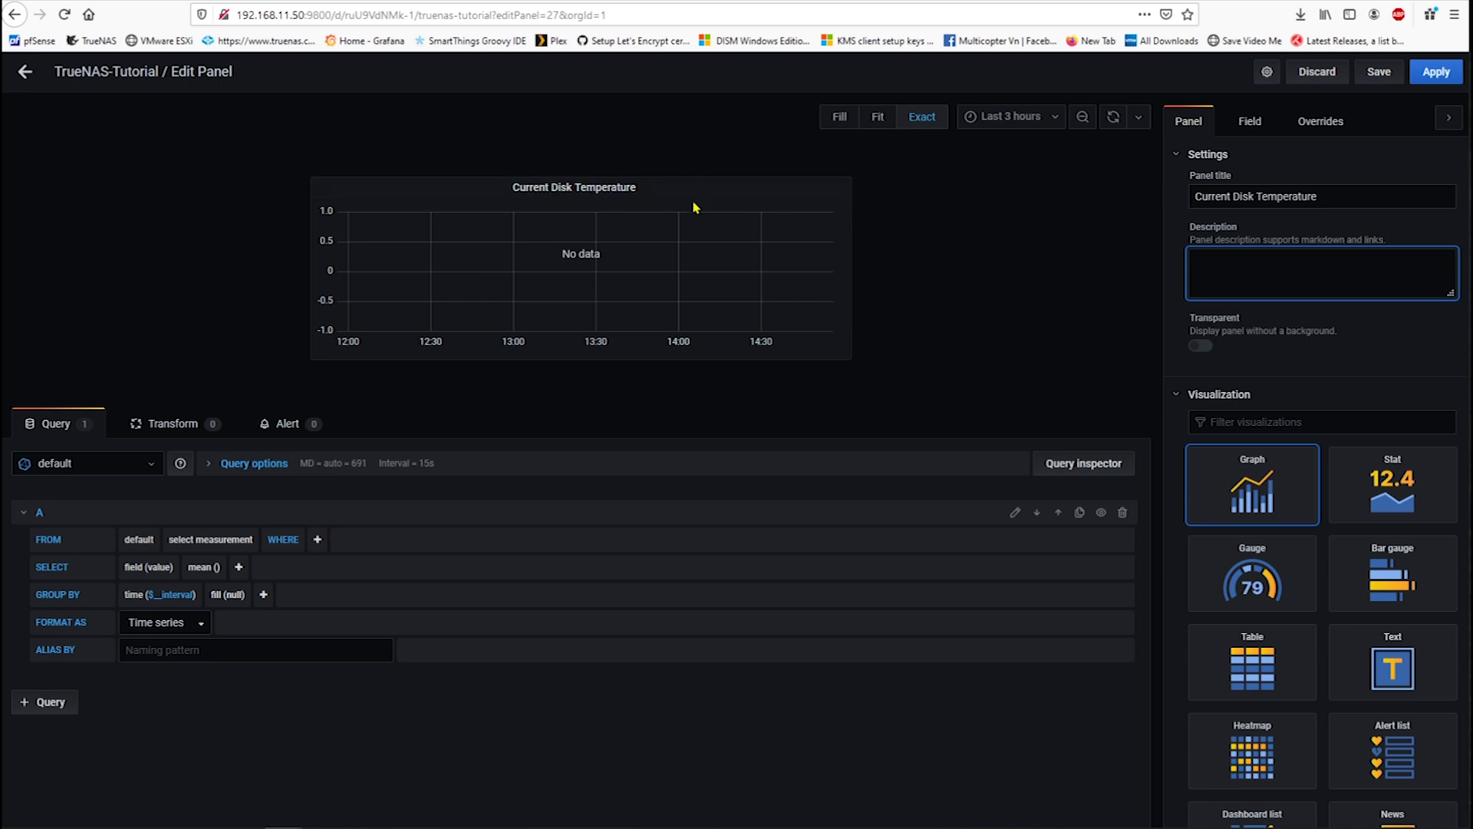
# Toggle the panel preview between Fill, Fit and Exact sizes
pyautogui.click(841, 122)
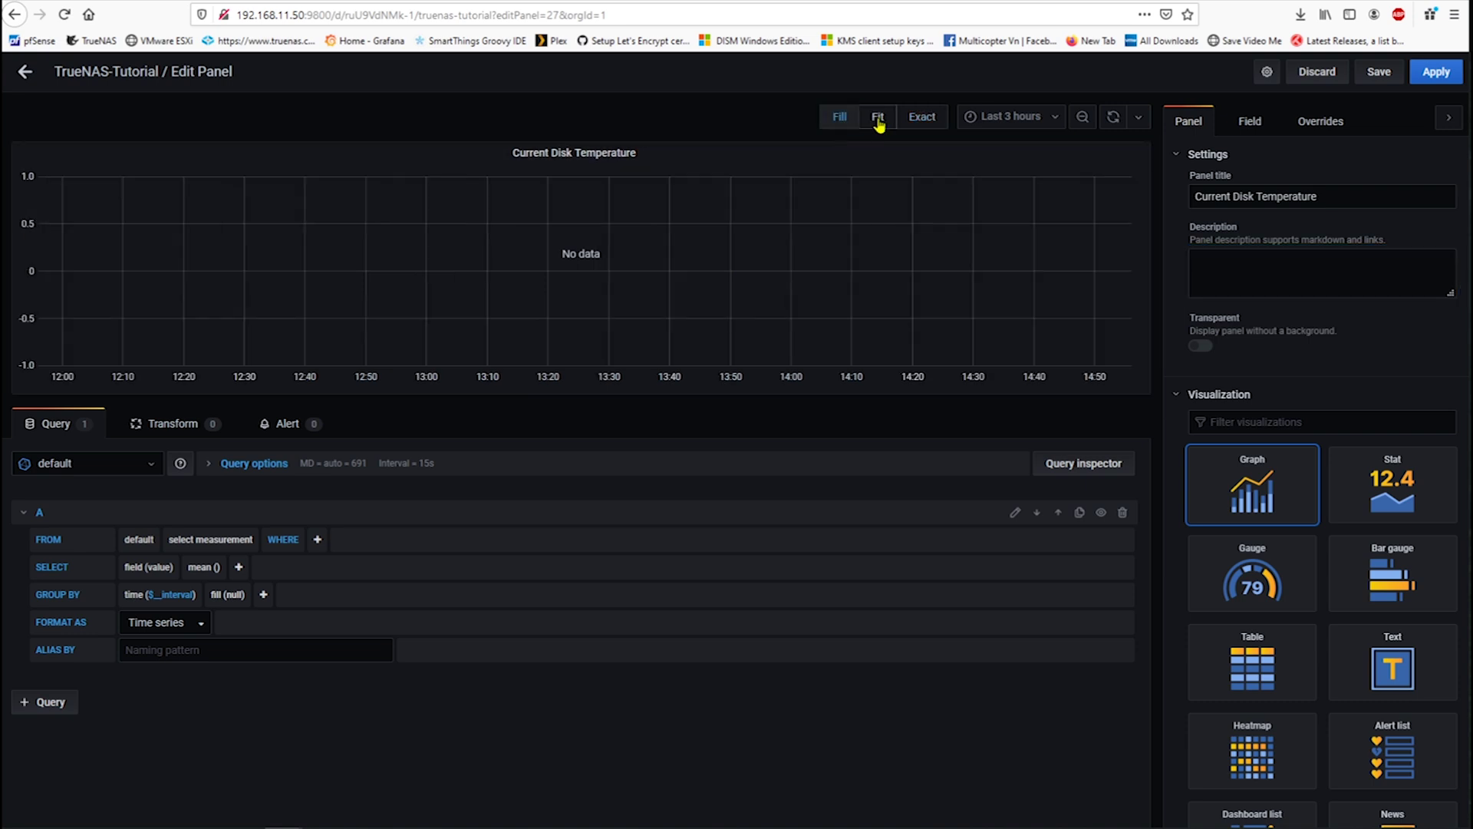
pyautogui.click(879, 117)
pyautogui.click(927, 119)
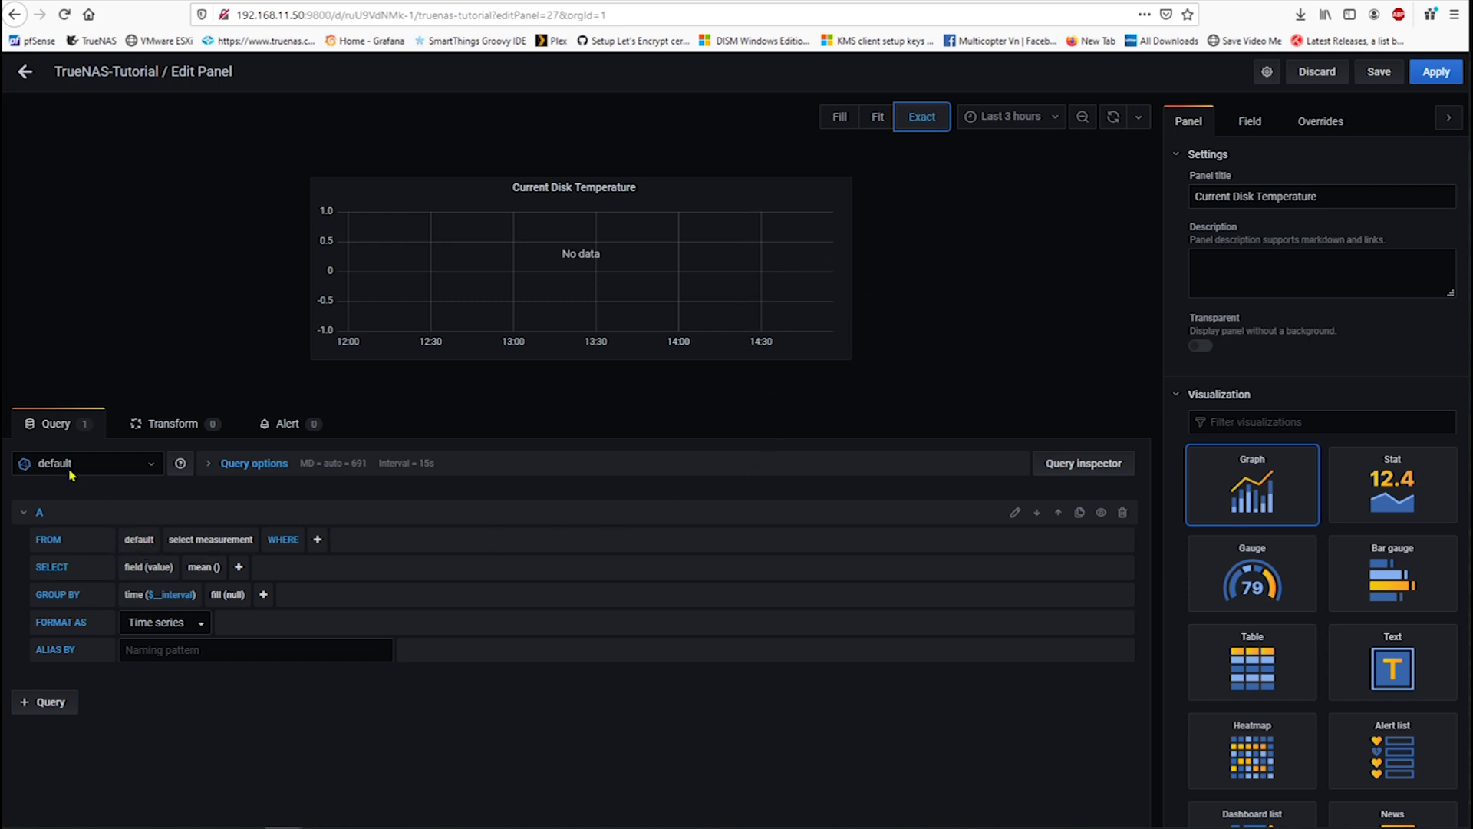
# Choose TrueNAS from the query's data source list
pyautogui.click(101, 468)
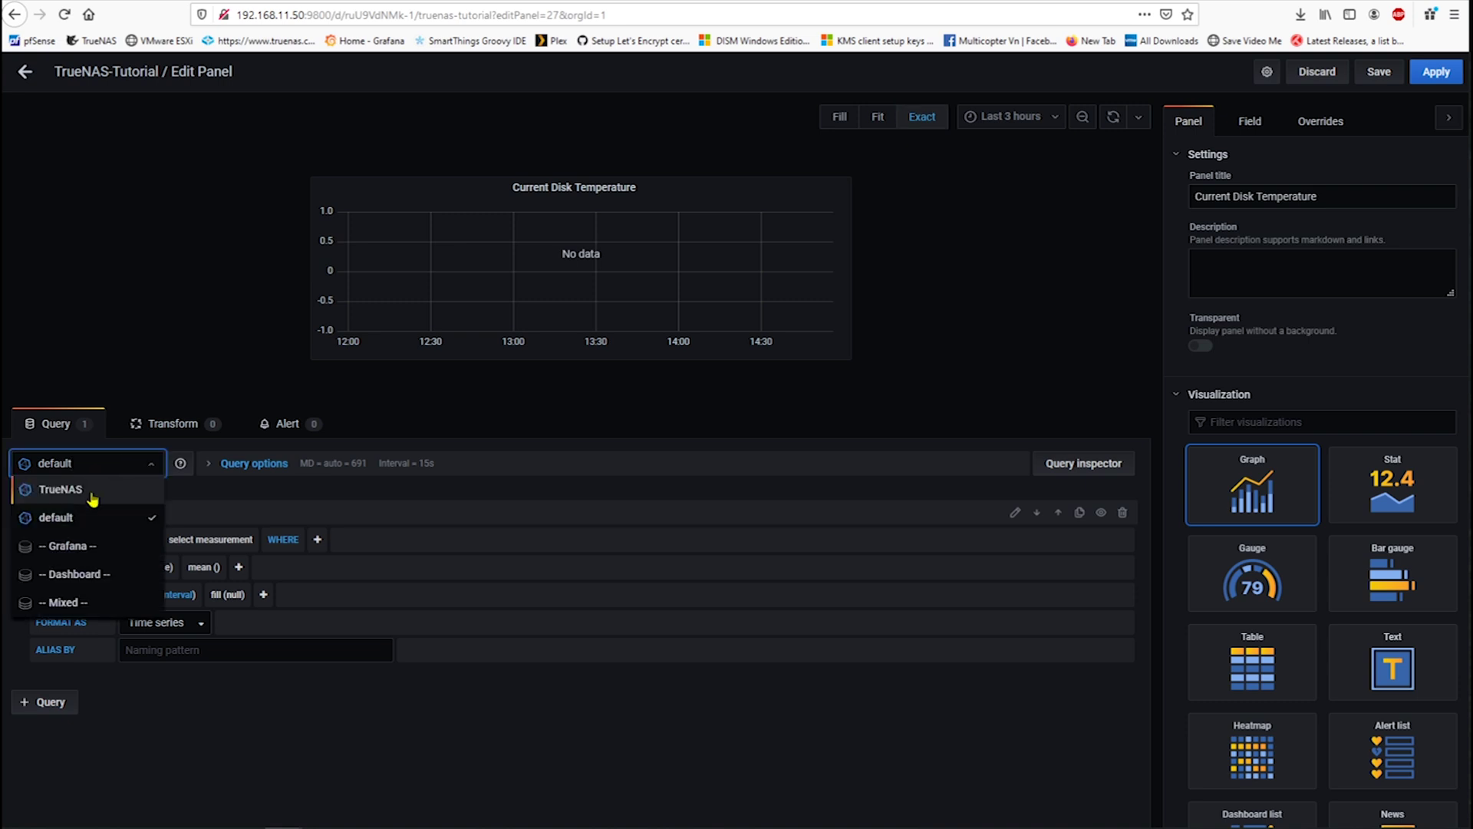
pyautogui.click(92, 495)
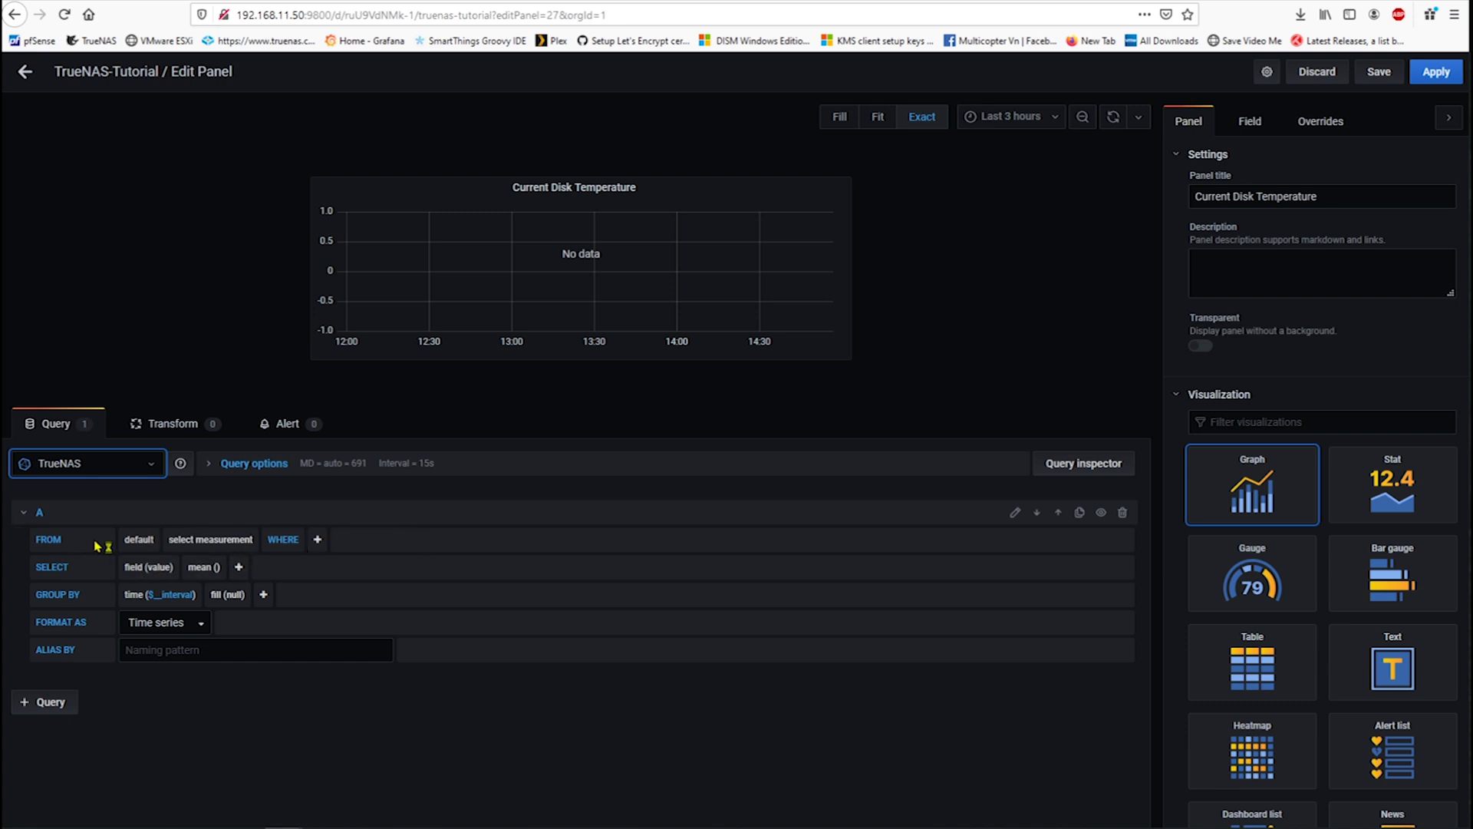
# Select da1 as the query's measurement
pyautogui.click(207, 540)
pyautogui.write('d')
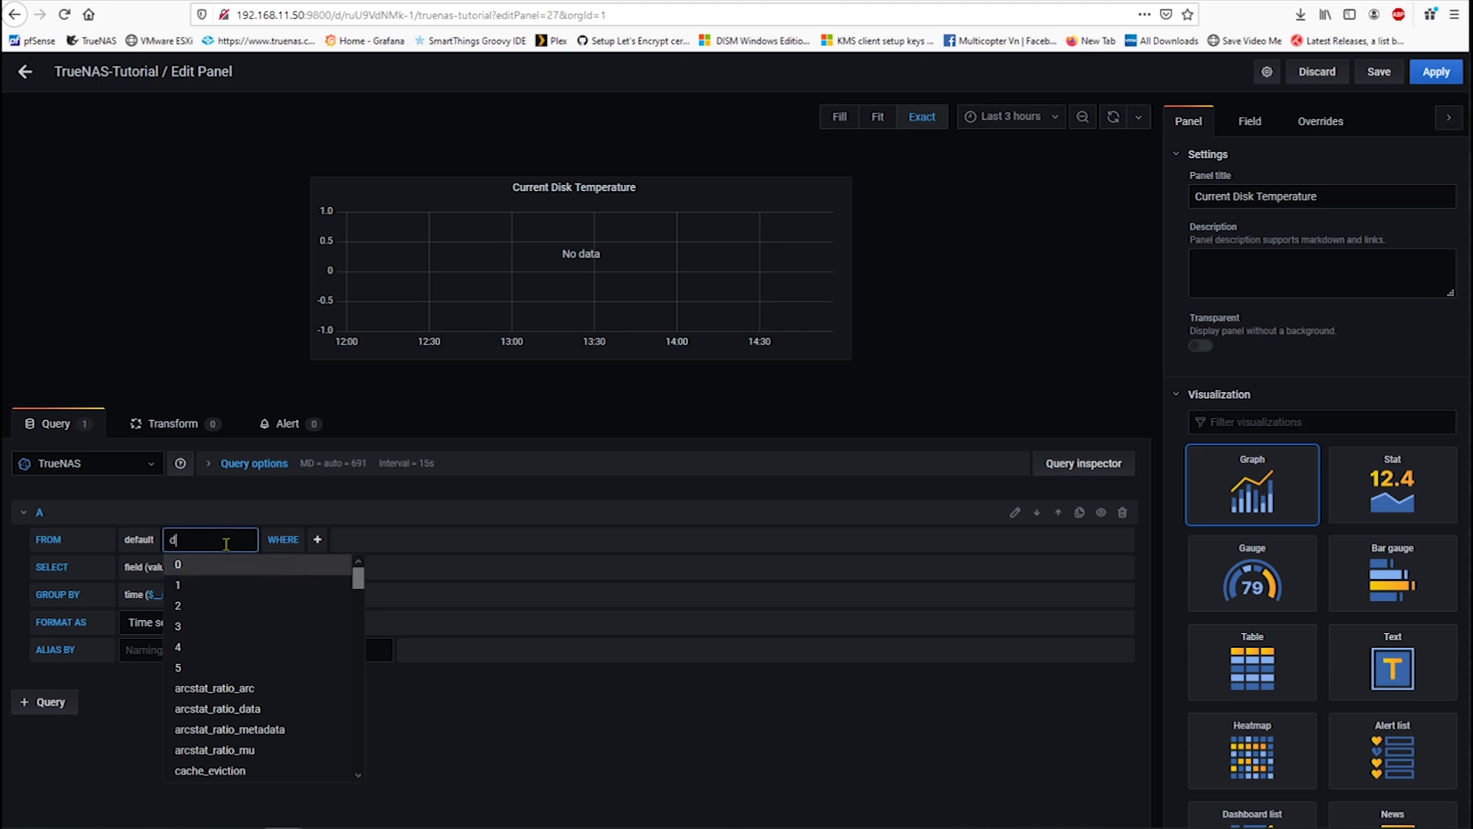
pyautogui.write('a1')
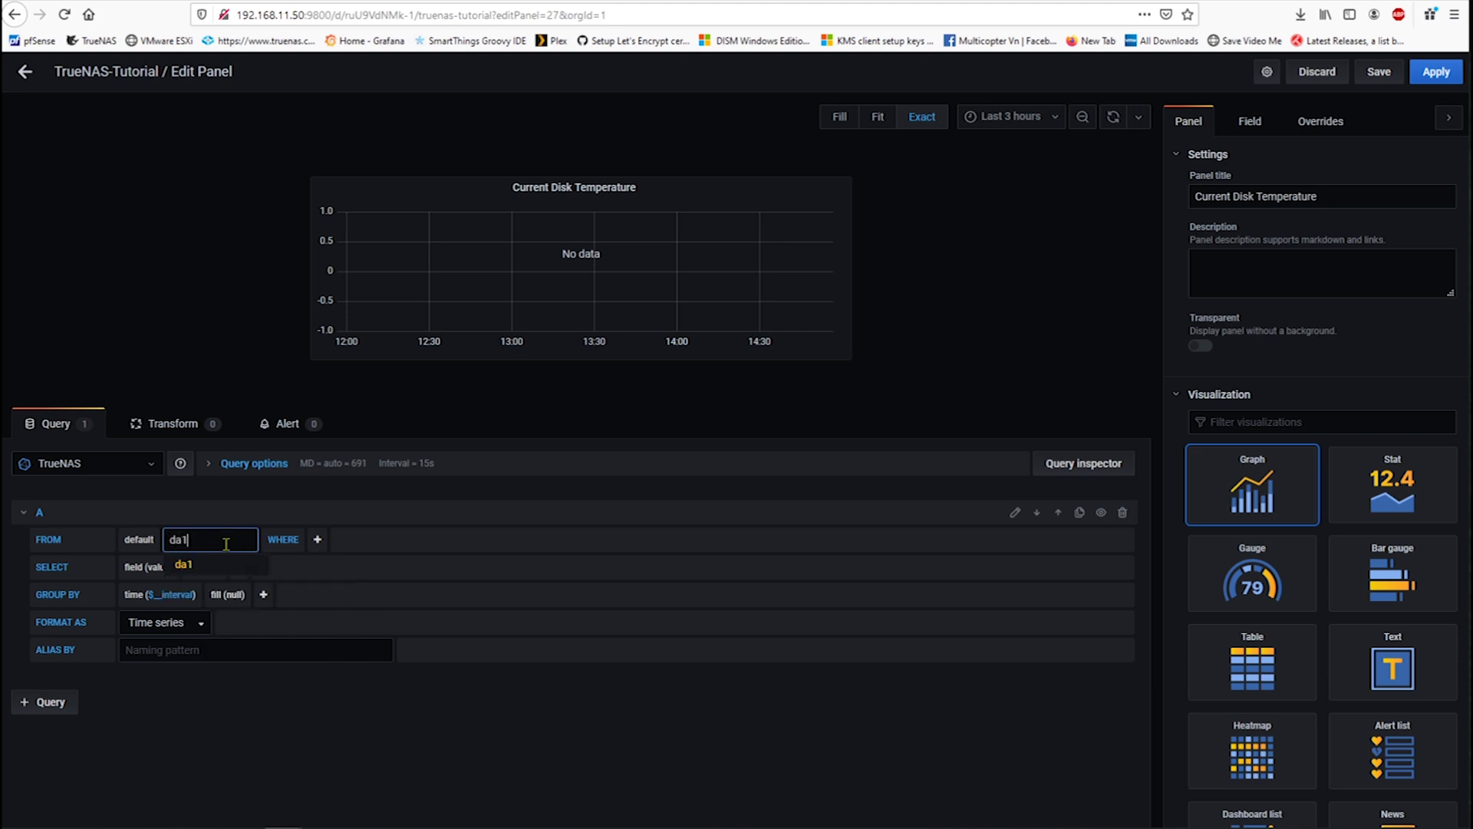
pyautogui.press('BackSpace')
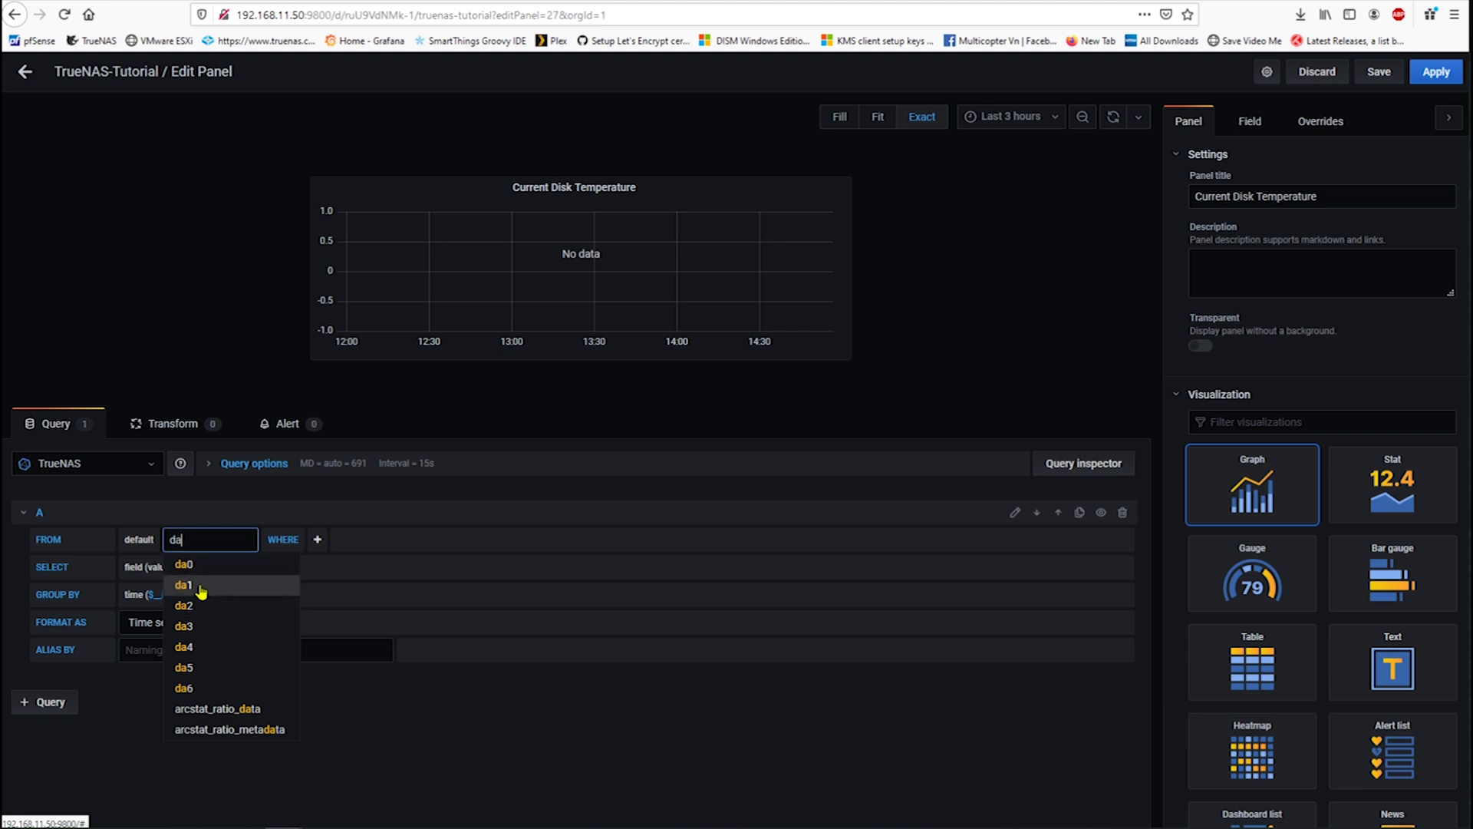
pyautogui.click(199, 587)
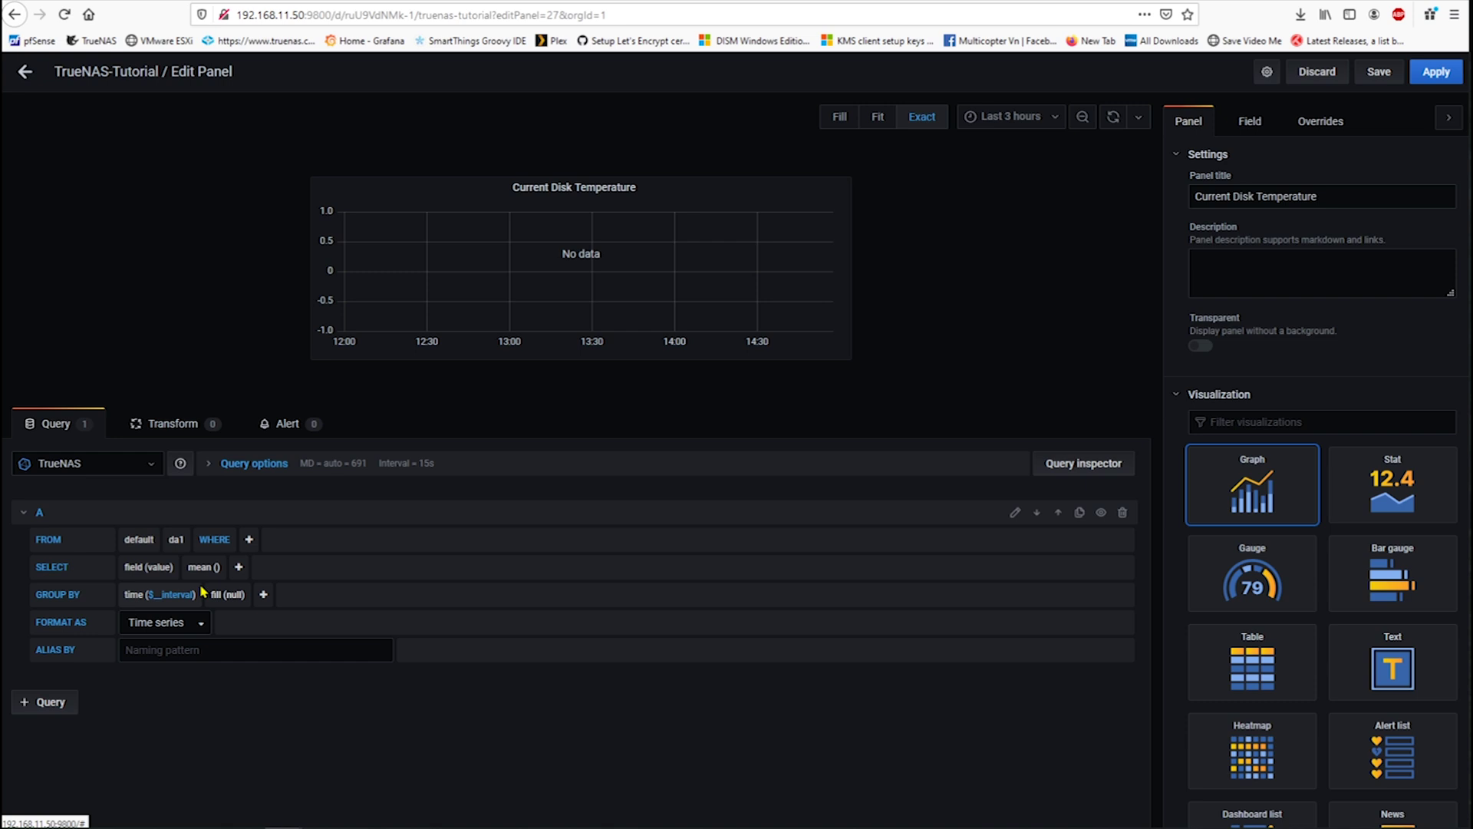
# Add a WHERE filter limiting the query to resource = disktemp
pyautogui.click(248, 540)
pyautogui.click(302, 587)
pyautogui.click(372, 539)
pyautogui.click(380, 587)
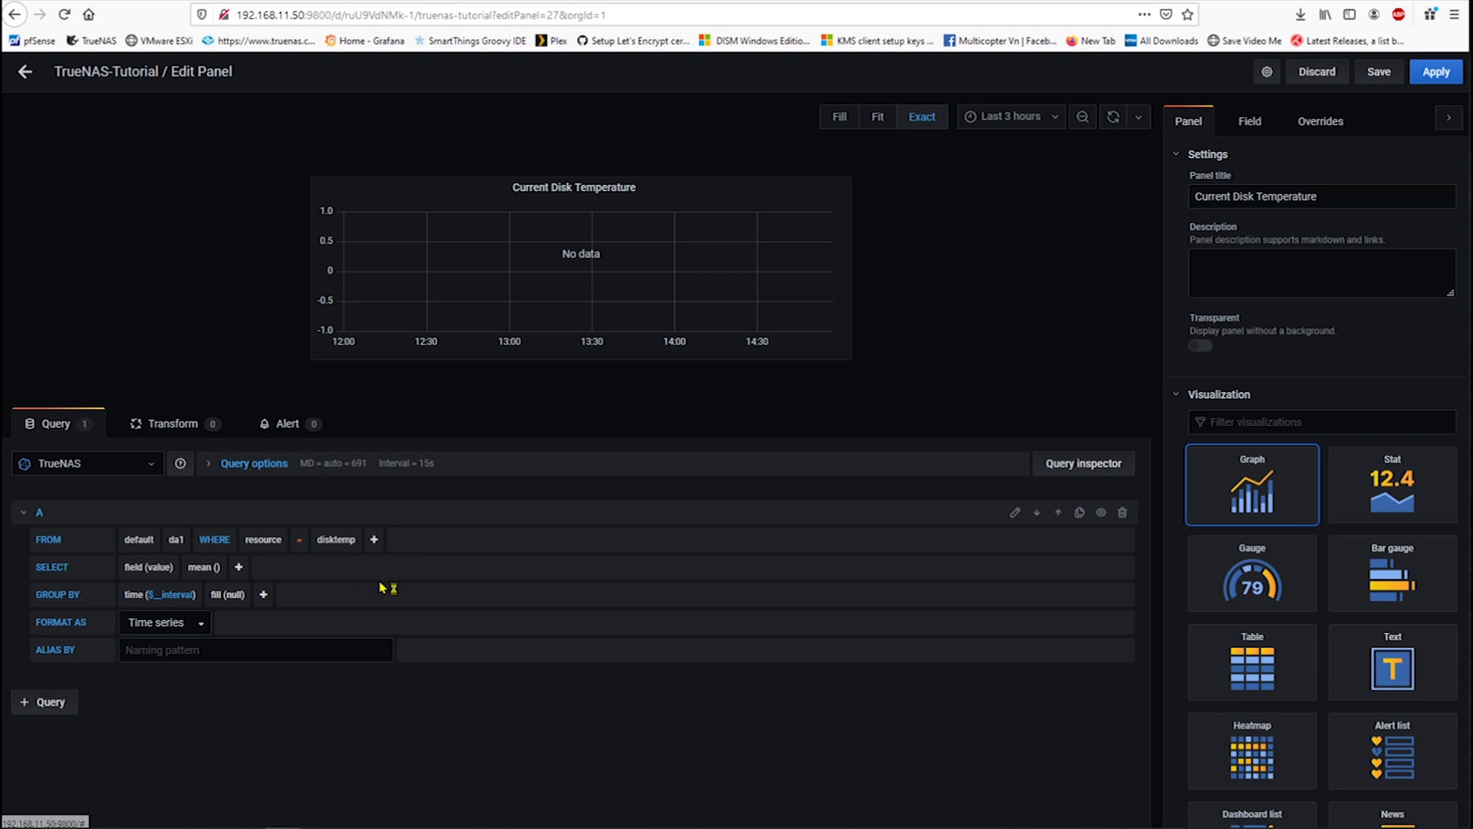
pyautogui.click(165, 567)
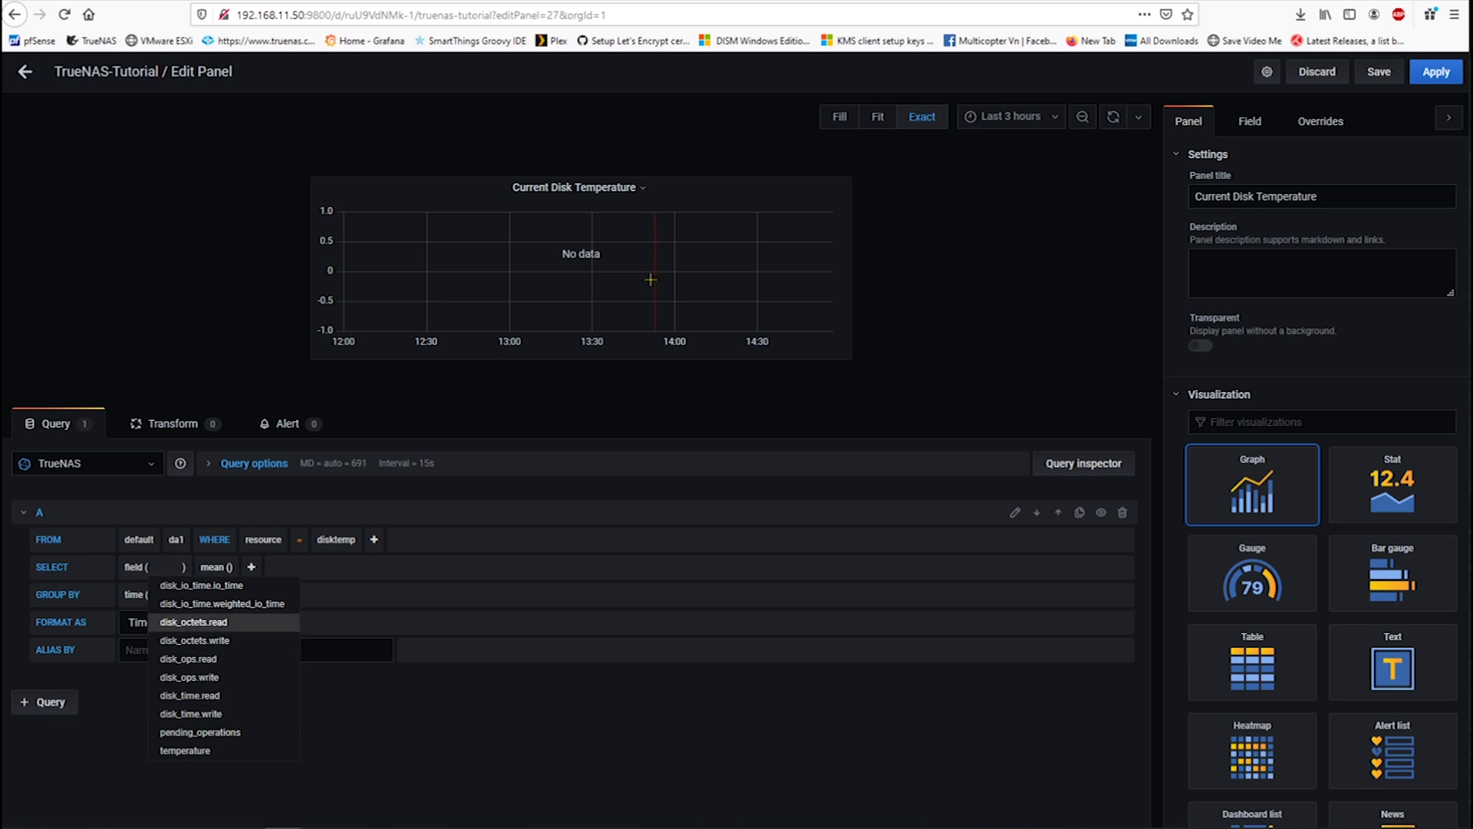
# Plot da1's temperature field using the last() selector instead of mean
pyautogui.moveTo(642, 302)
pyautogui.click(205, 755)
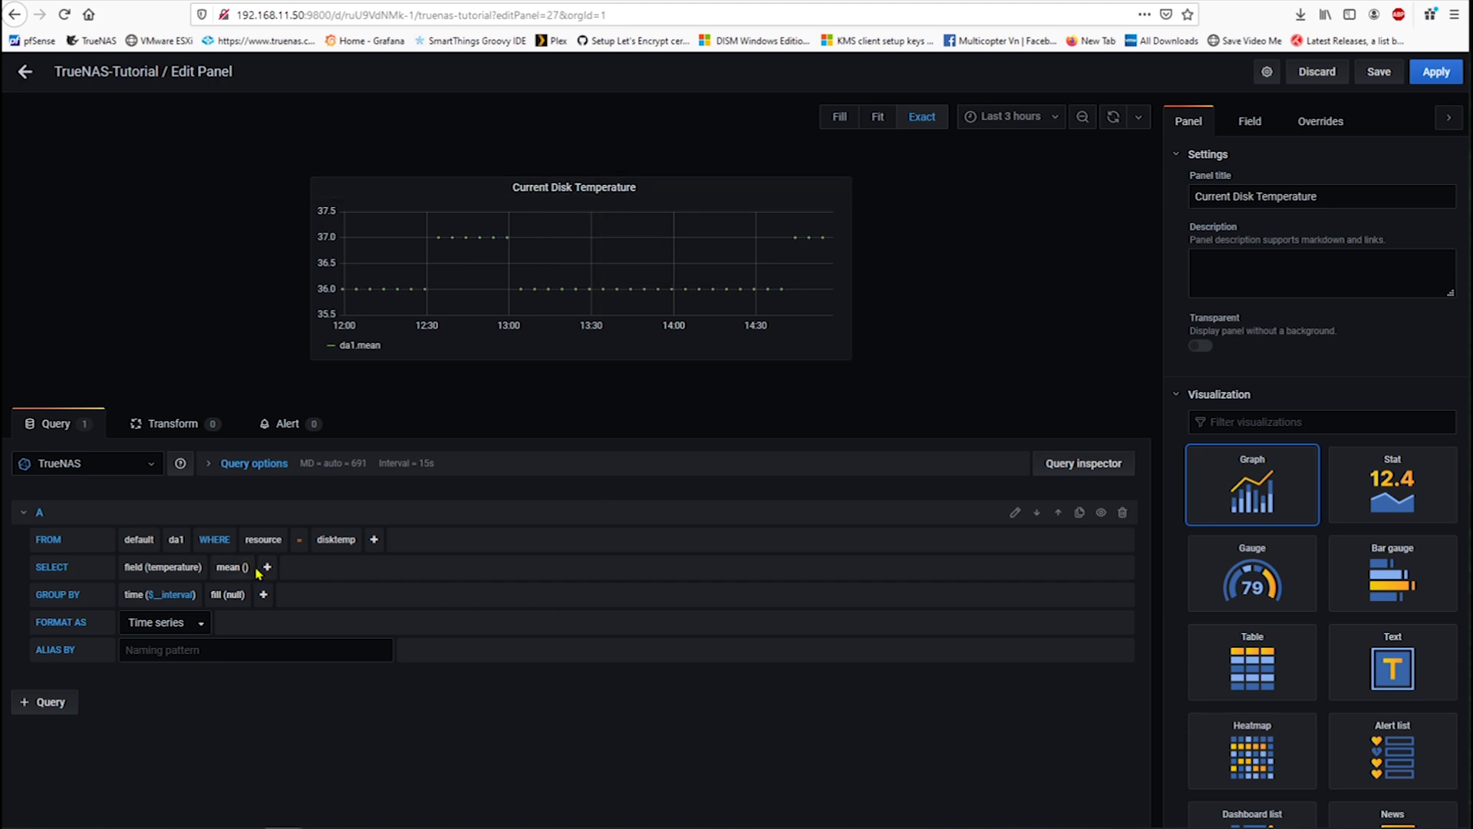
pyautogui.click(267, 566)
pyautogui.moveTo(290, 612)
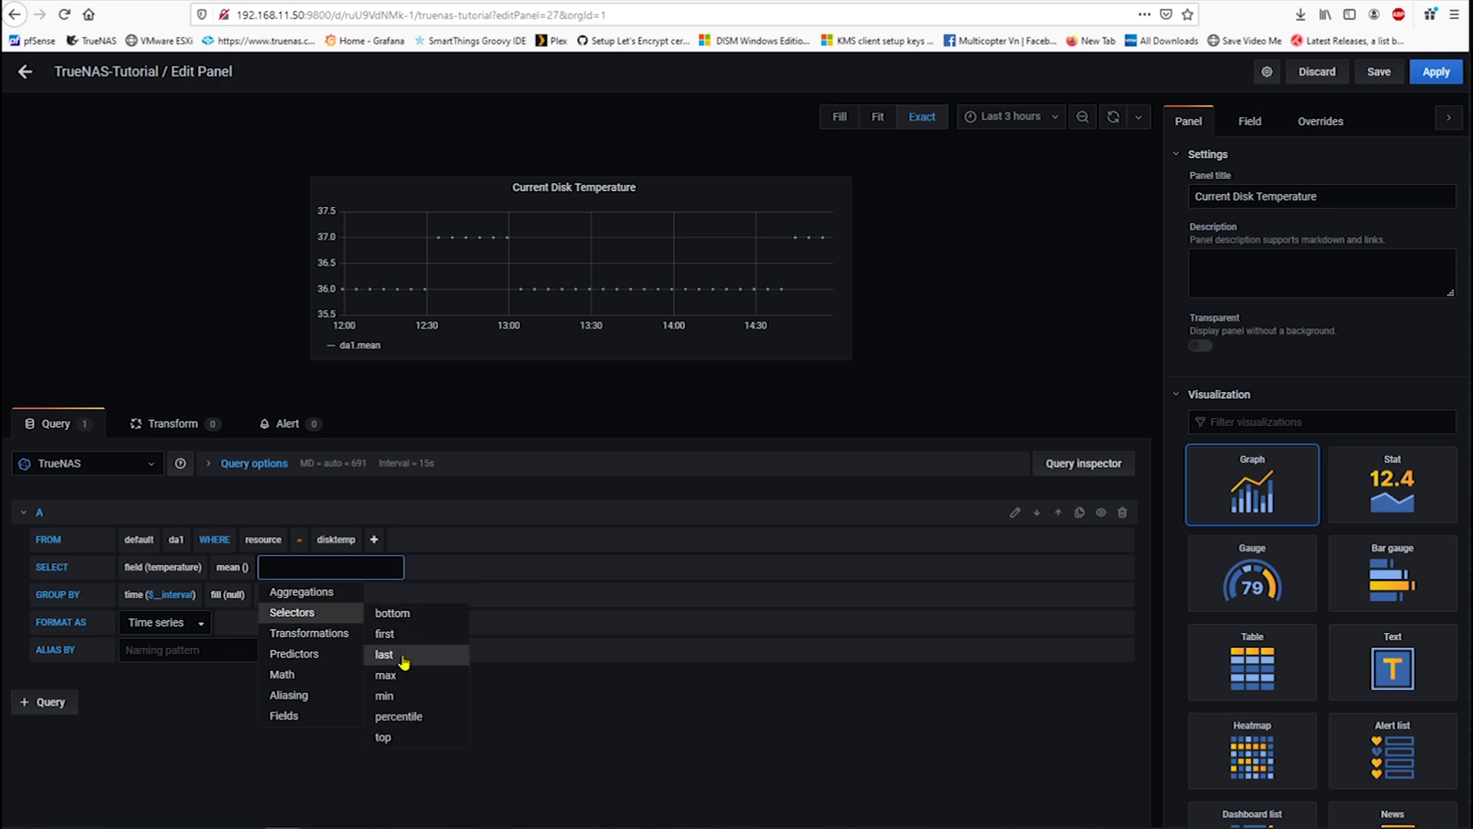
pyautogui.click(402, 657)
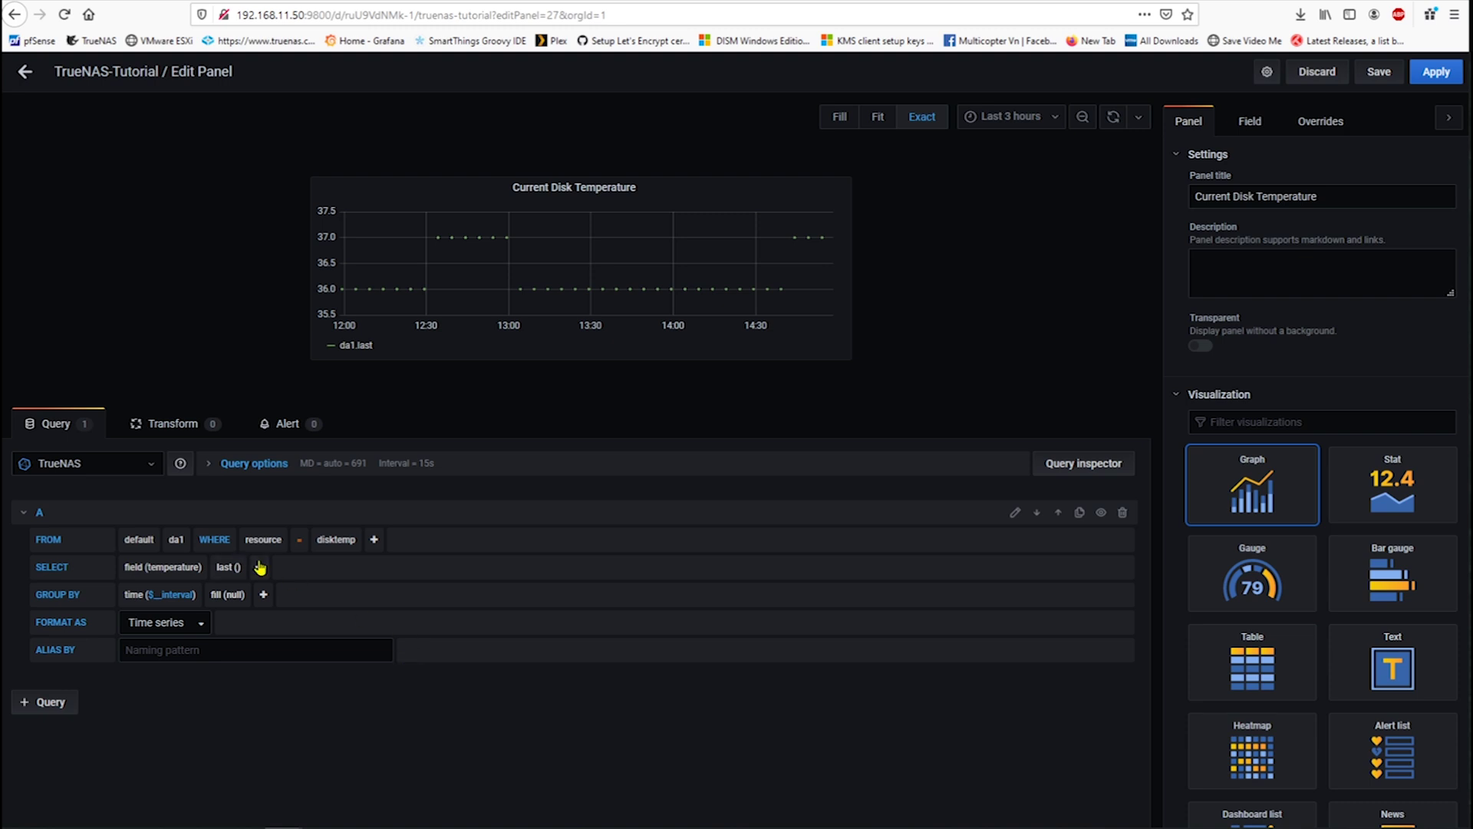
pyautogui.click(198, 650)
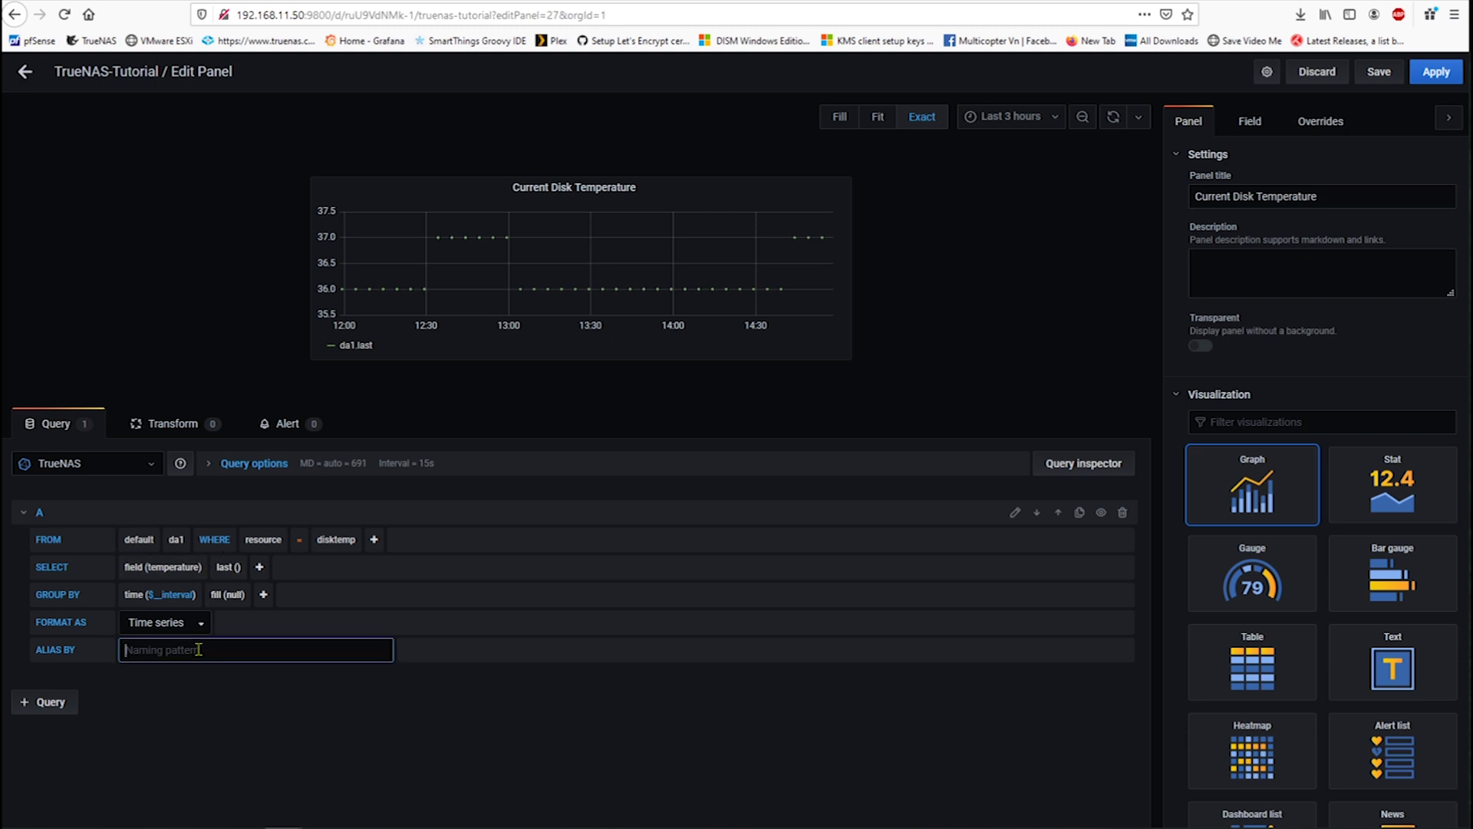
pyautogui.write('Disk 1')
# Alias query A's series as 'Disk 1' so the gauge legend reads Disk 1
pyautogui.click(287, 724)
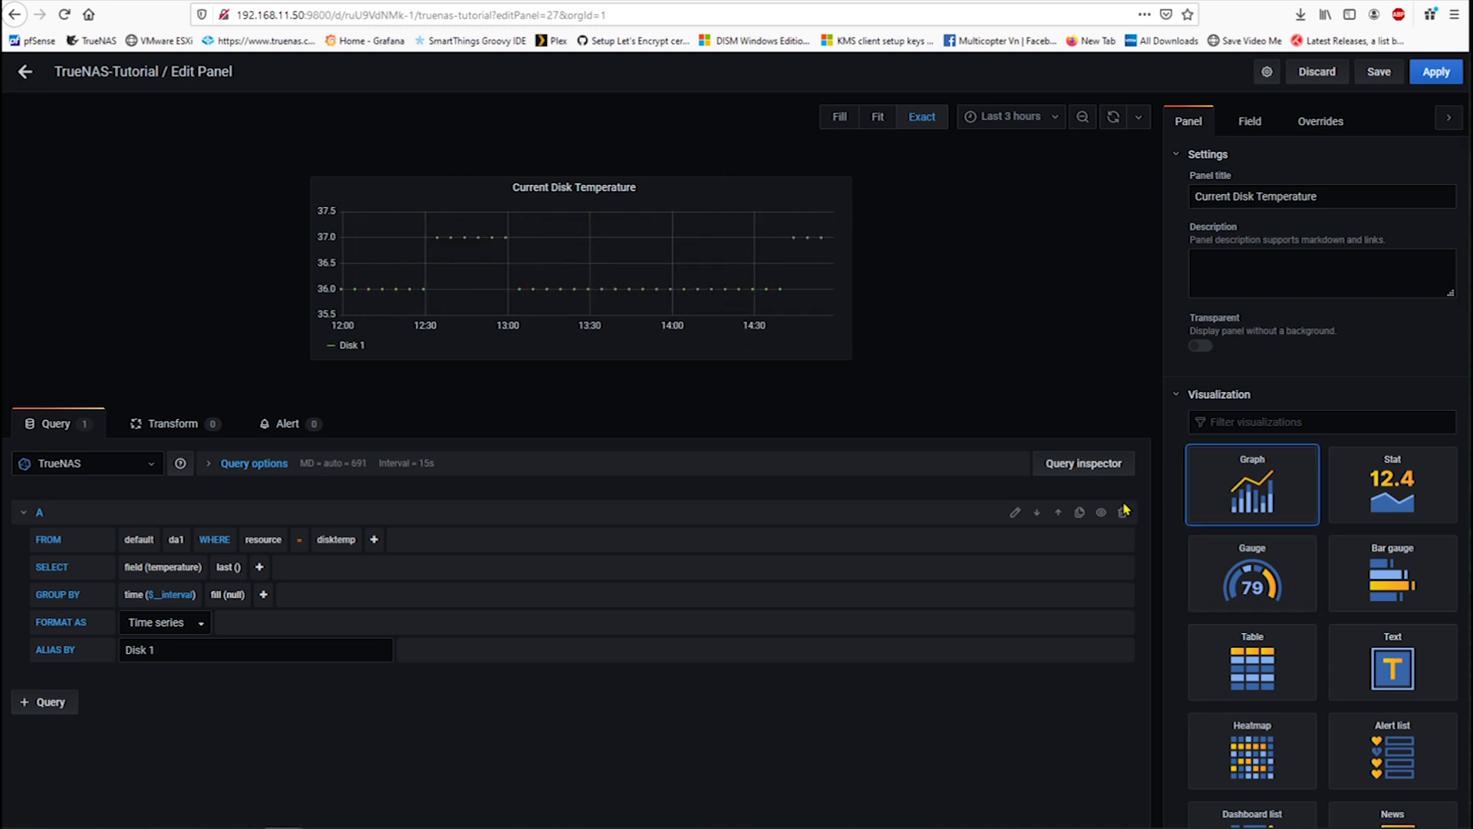
# Switch the Current Disk Temperature panel's visualization to Gauge
pyautogui.click(1253, 572)
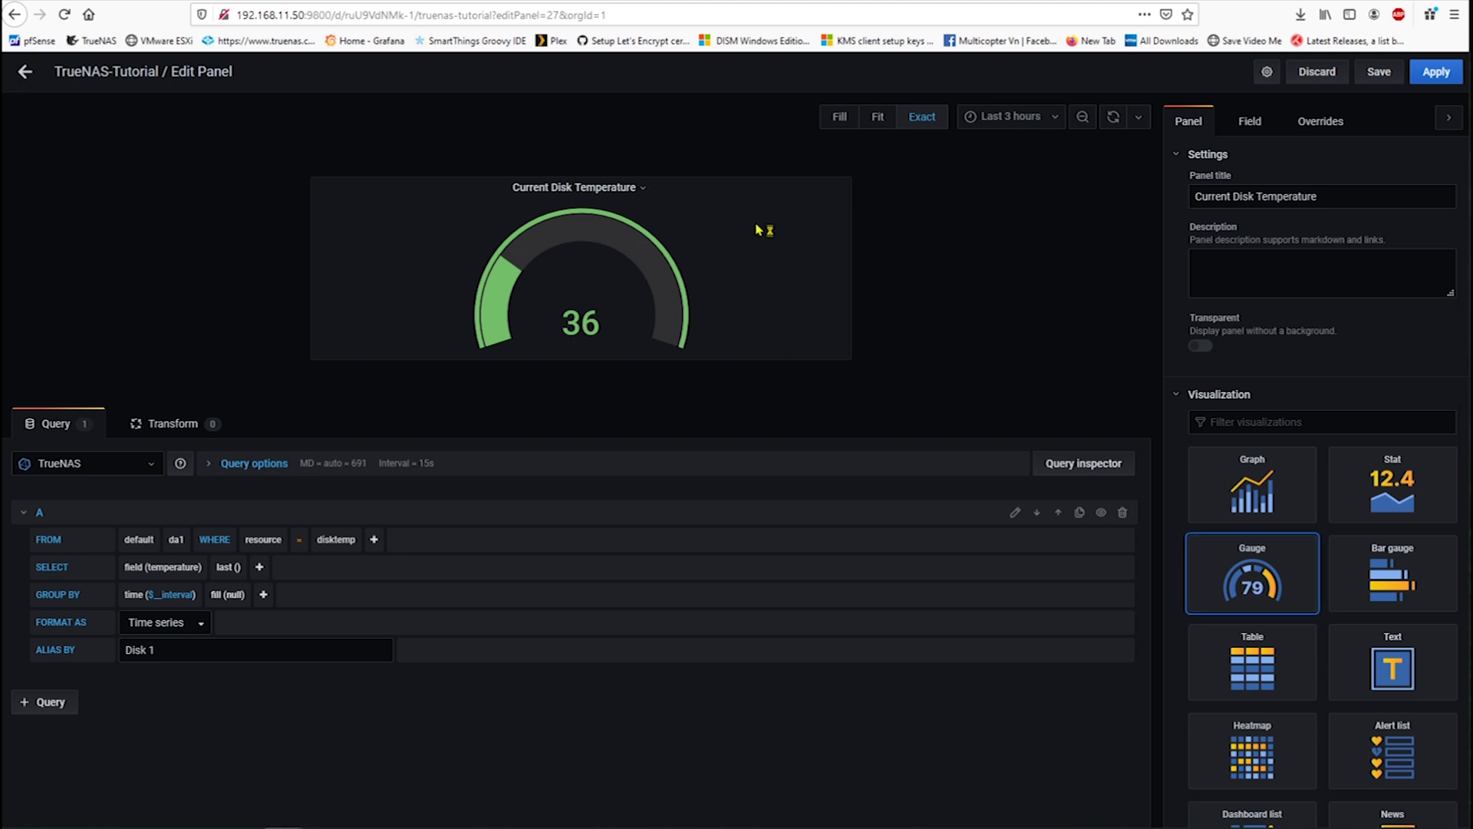
pyautogui.scroll(-1, 1363, 574)
pyautogui.scroll(-2, 1362, 575)
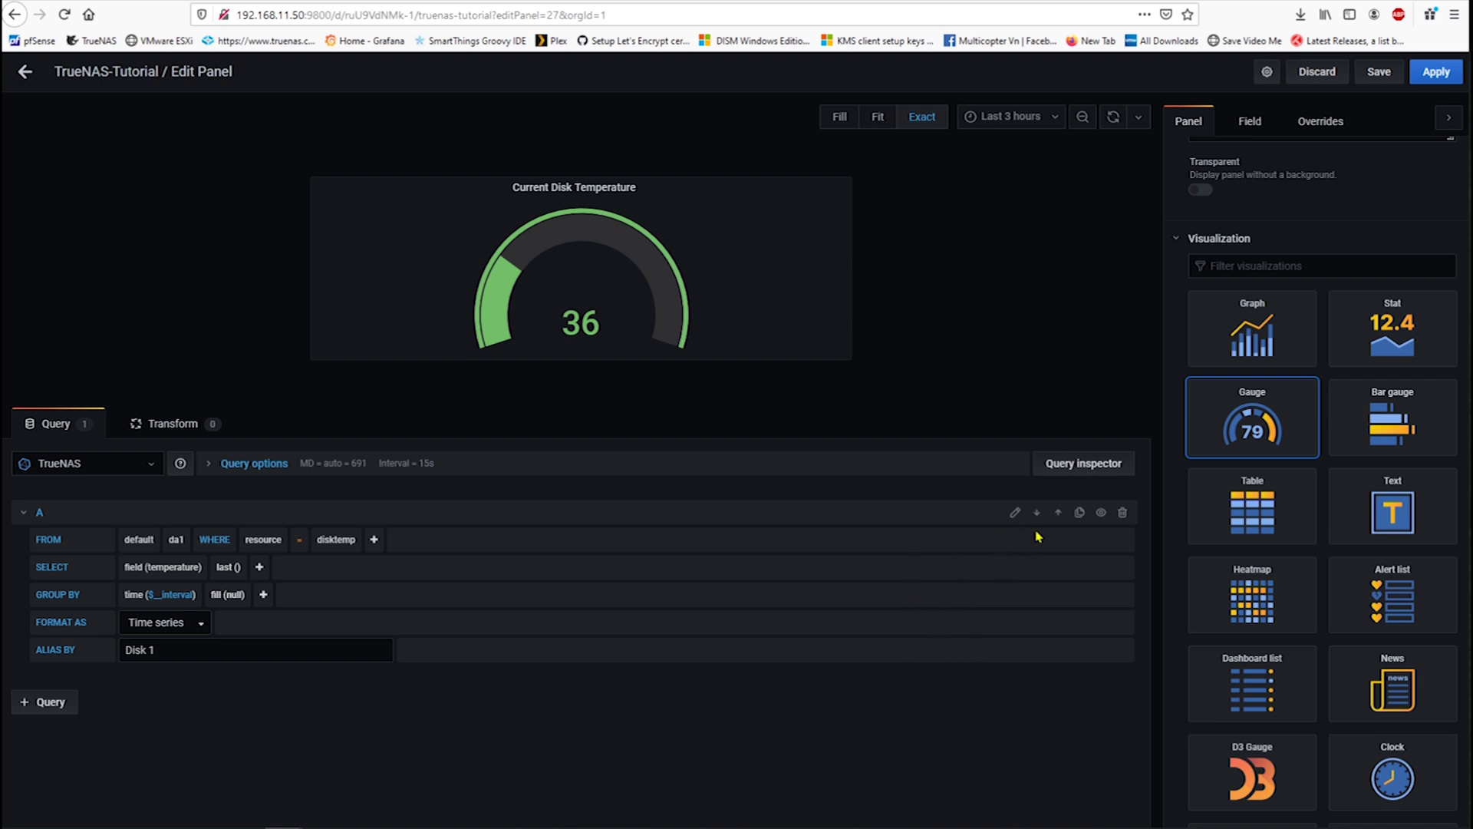
# Duplicate query A as query B on disk da2, labelled Disk 2
pyautogui.click(1081, 514)
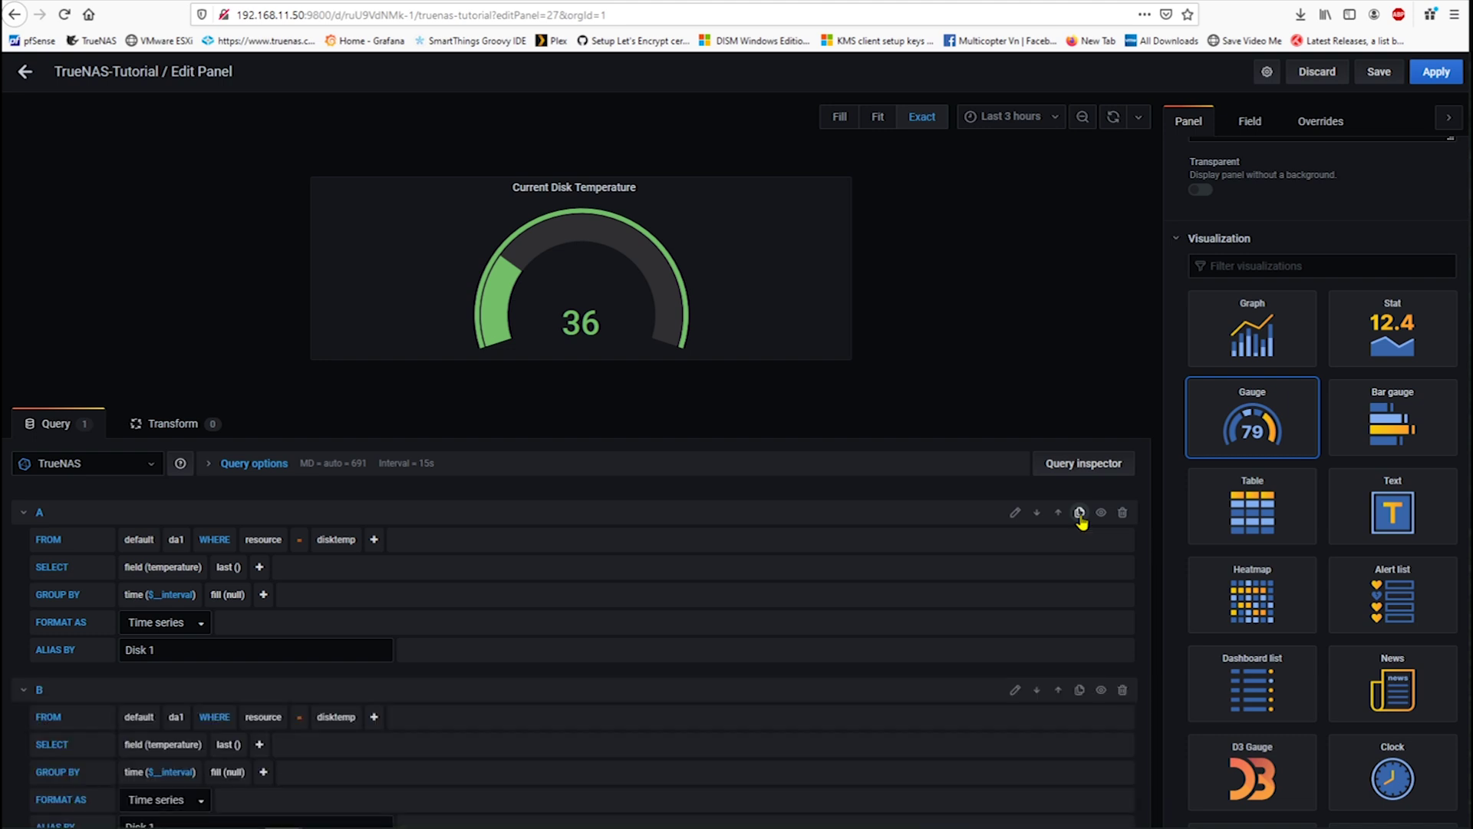
pyautogui.scroll(-1, 772, 625)
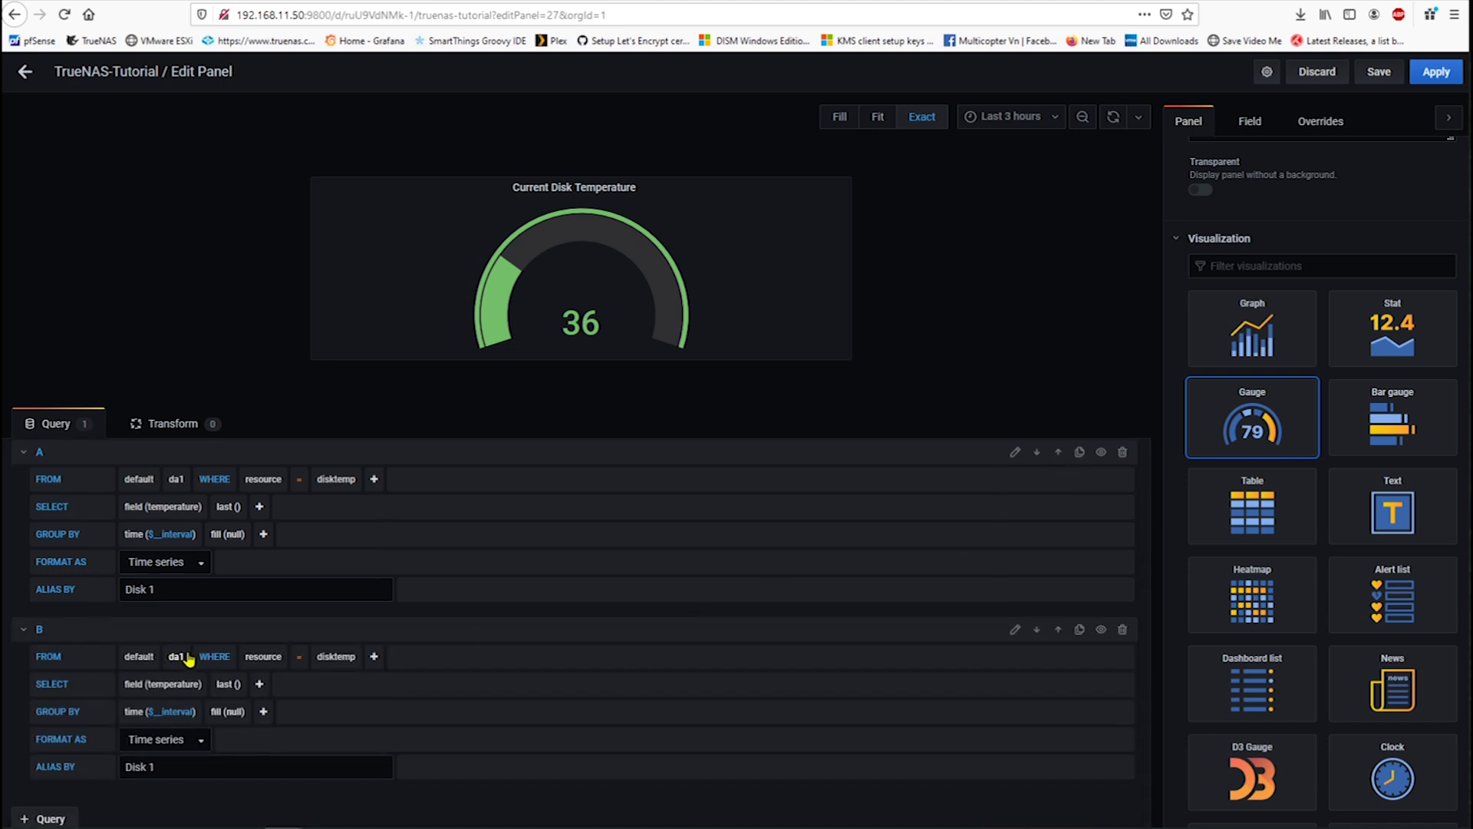
pyautogui.click(176, 658)
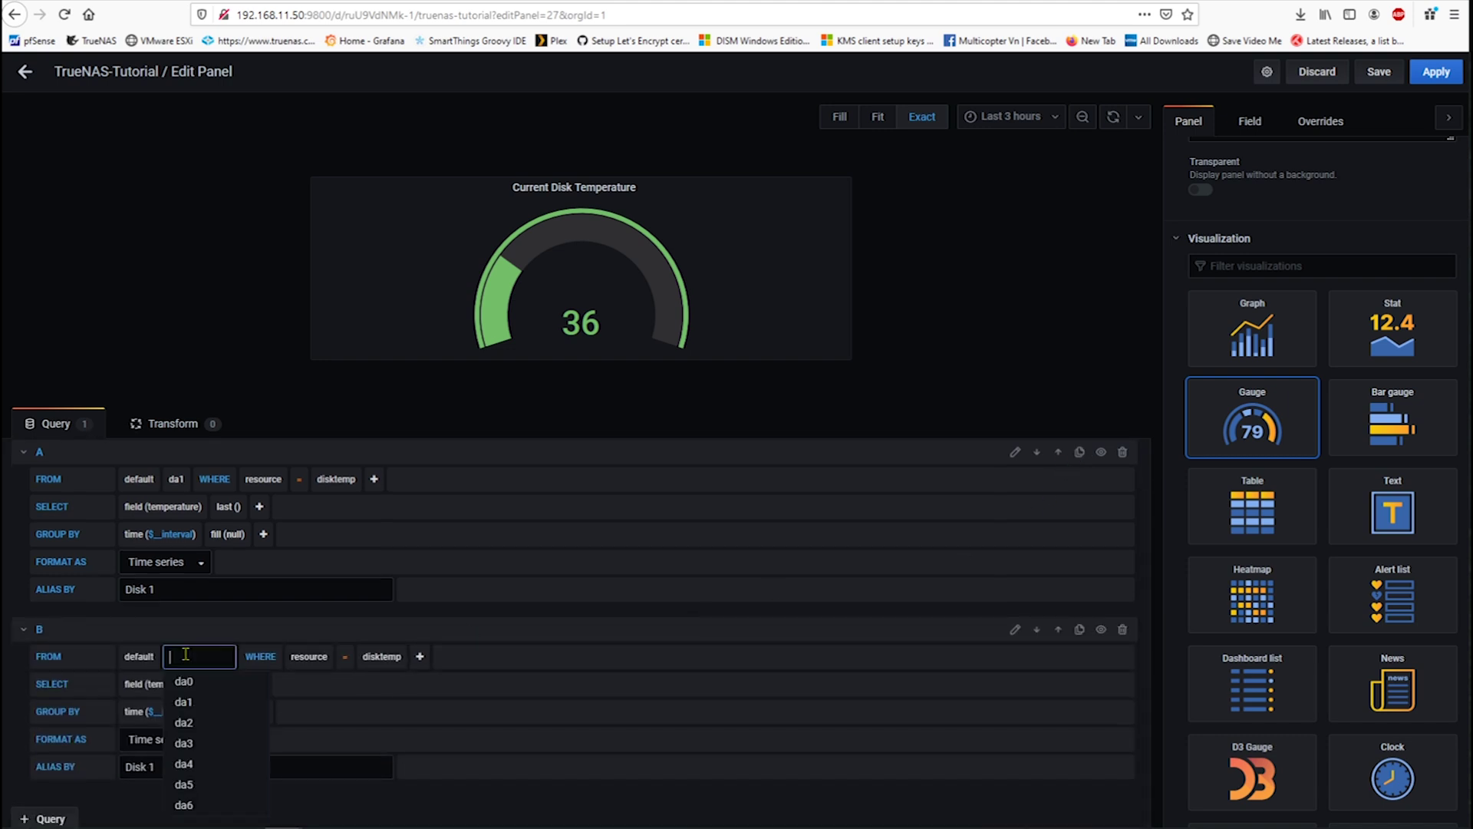
pyautogui.click(203, 723)
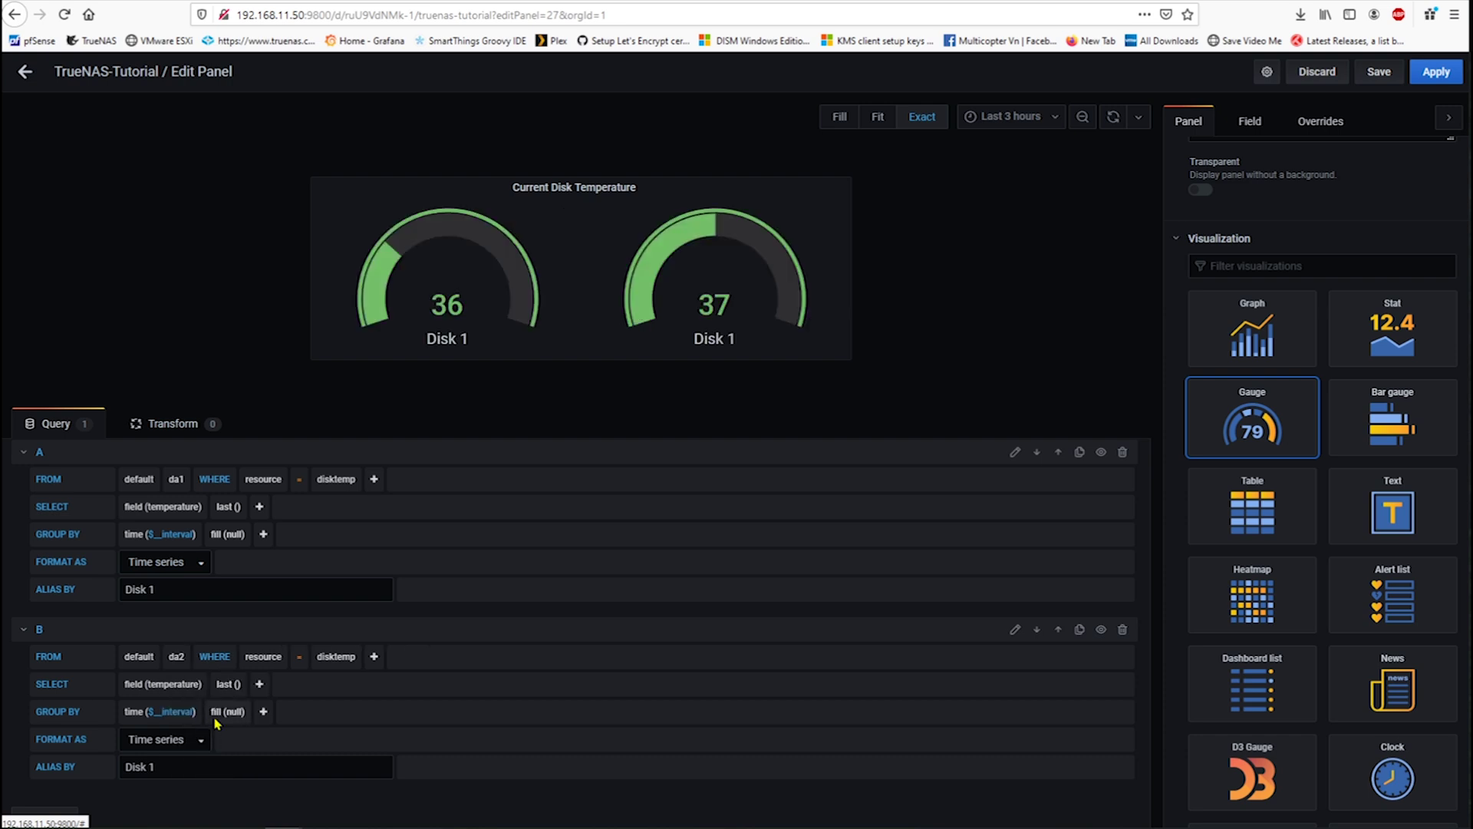
pyautogui.click(173, 766)
pyautogui.write('2')
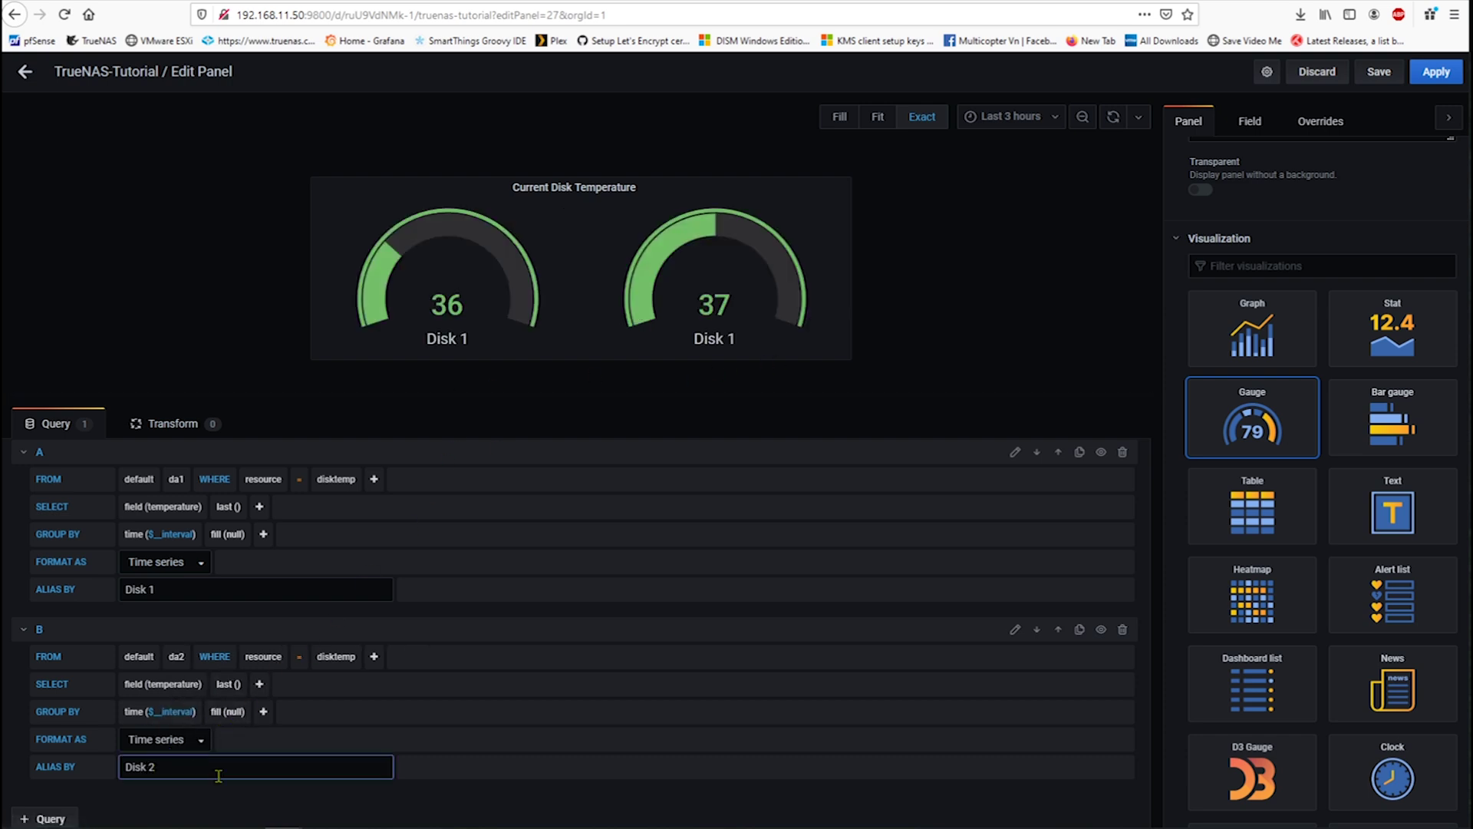
pyautogui.click(335, 813)
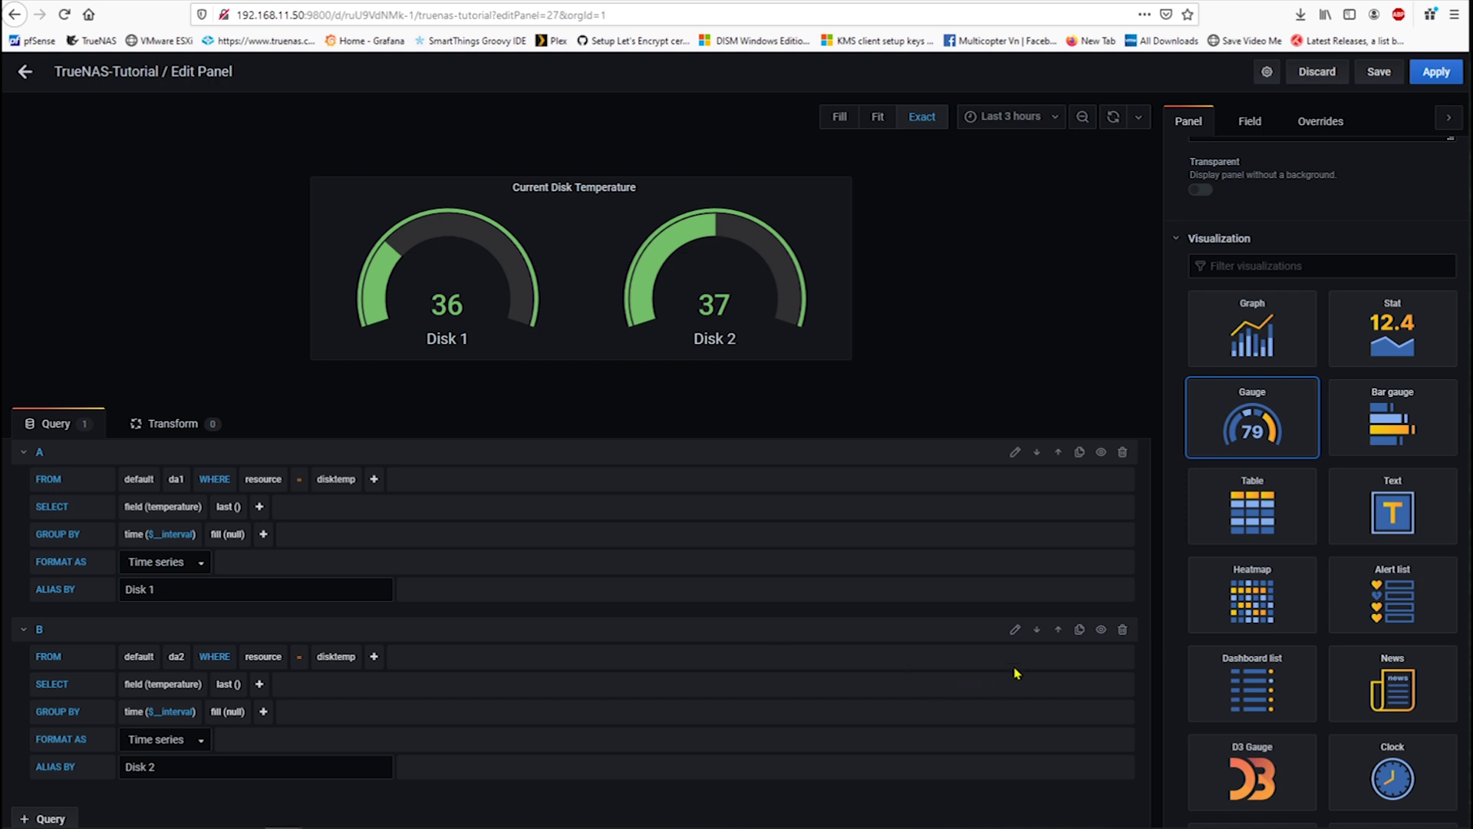
# Duplicate query B as query C and point it at disk da3
pyautogui.click(1079, 630)
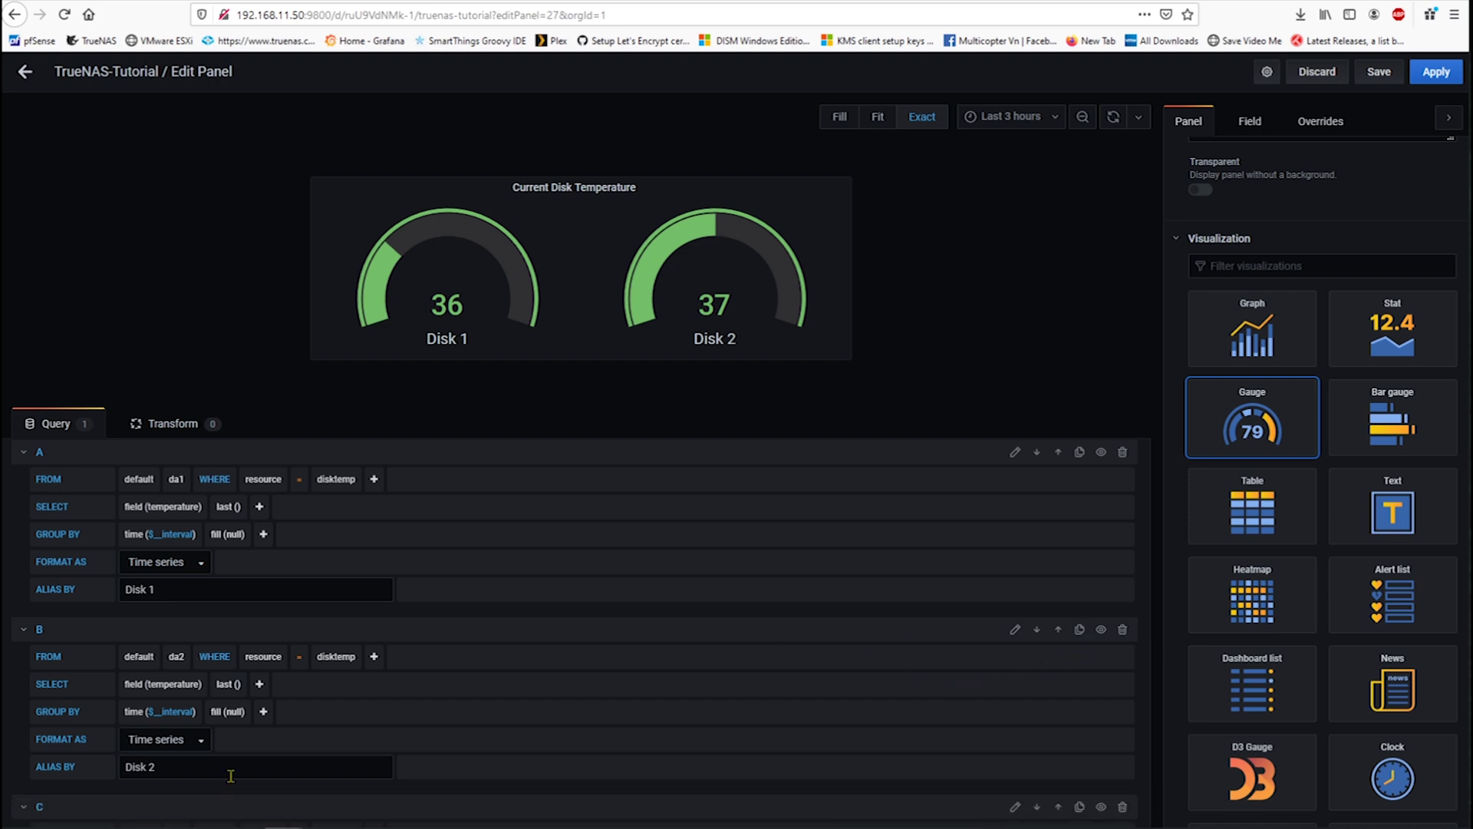
pyautogui.scroll(-3, 225, 748)
pyautogui.click(177, 656)
pyautogui.click(184, 714)
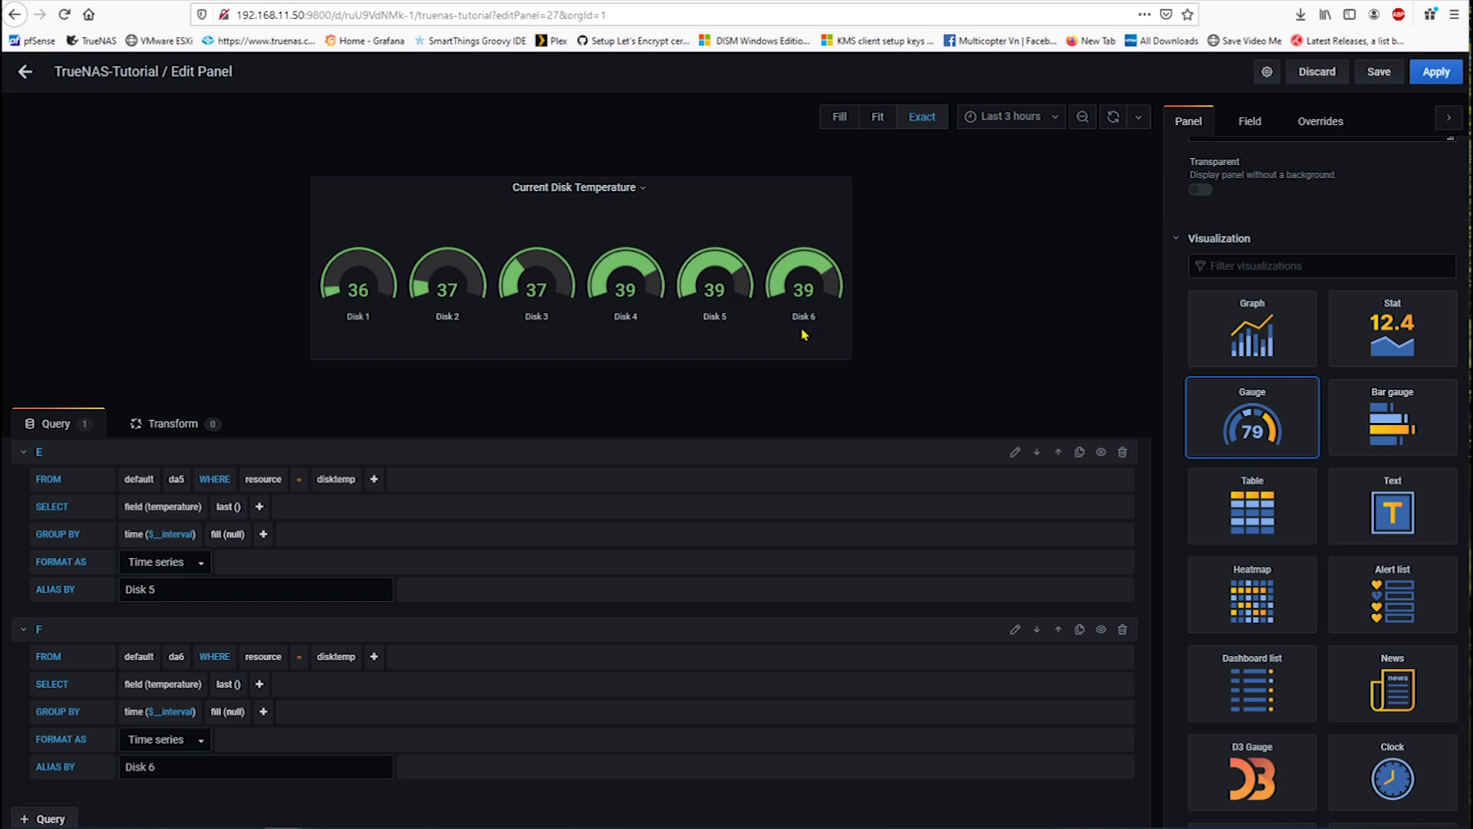
# Reopen the Current Disk Temperature panel and set its calculation to Last (not null)
pyautogui.click(1453, 76)
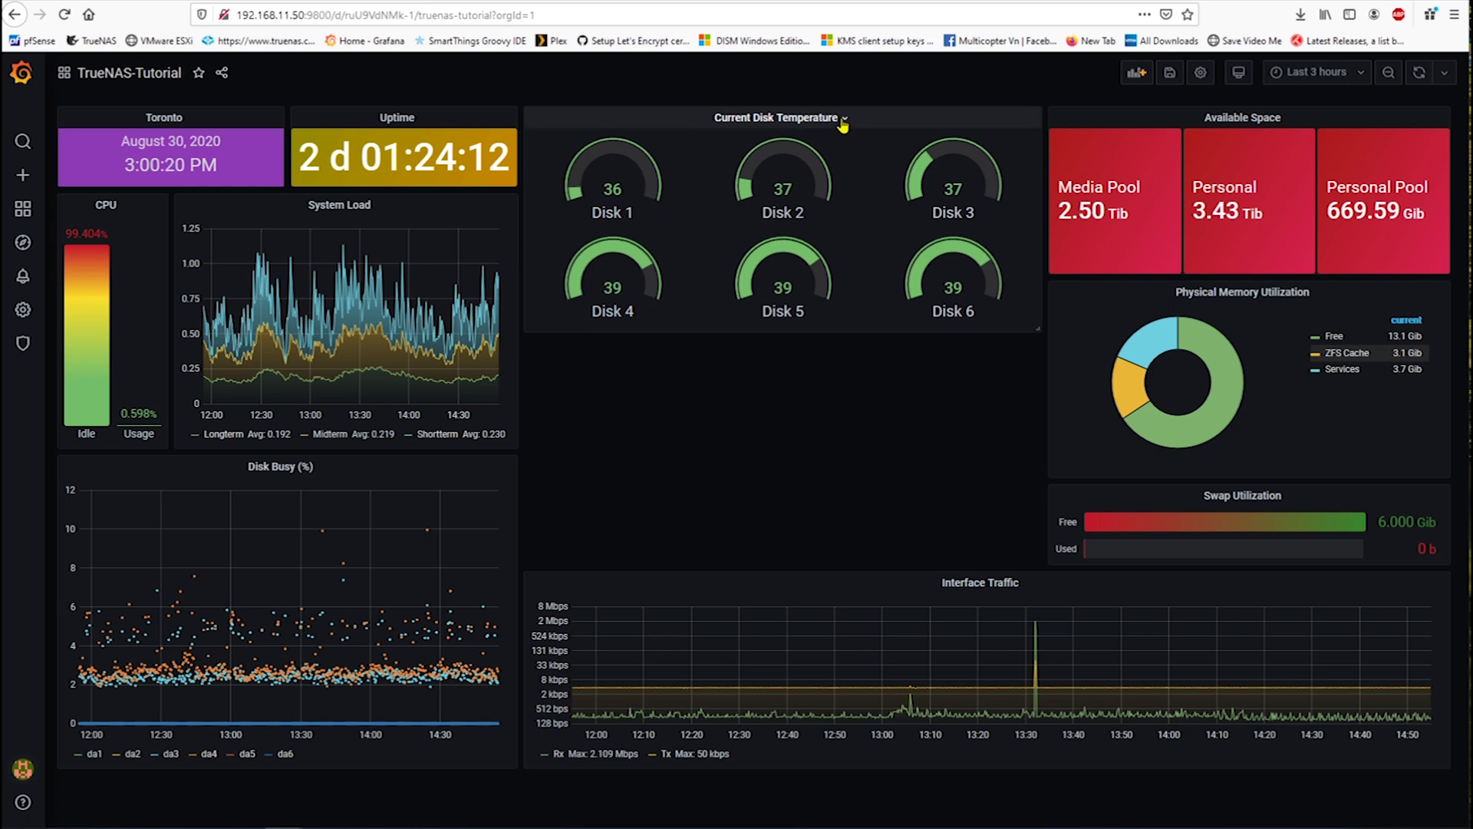
pyautogui.click(845, 123)
pyautogui.click(812, 166)
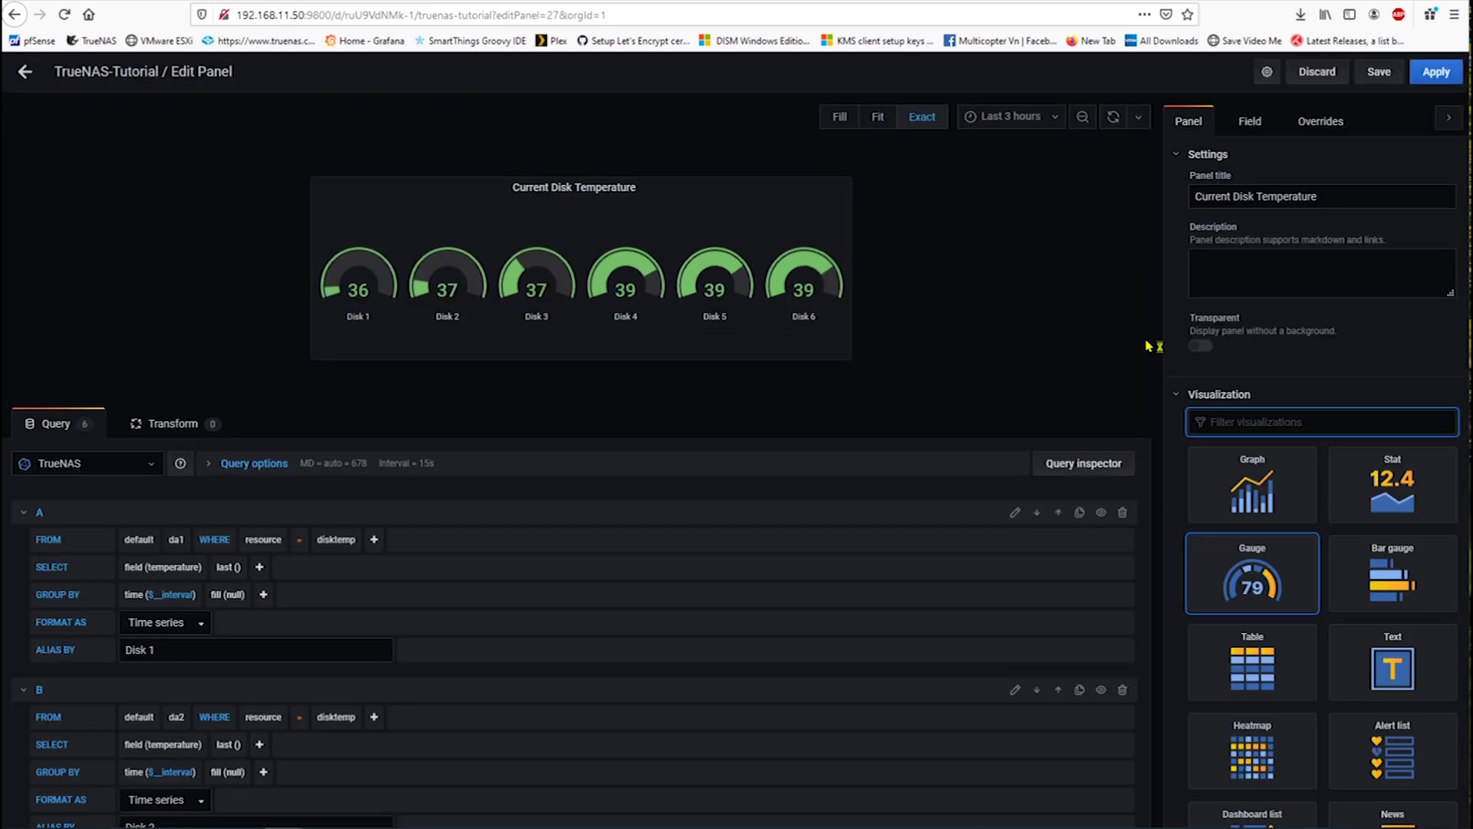
pyautogui.scroll(-3, 1279, 435)
pyautogui.scroll(-5, 1278, 436)
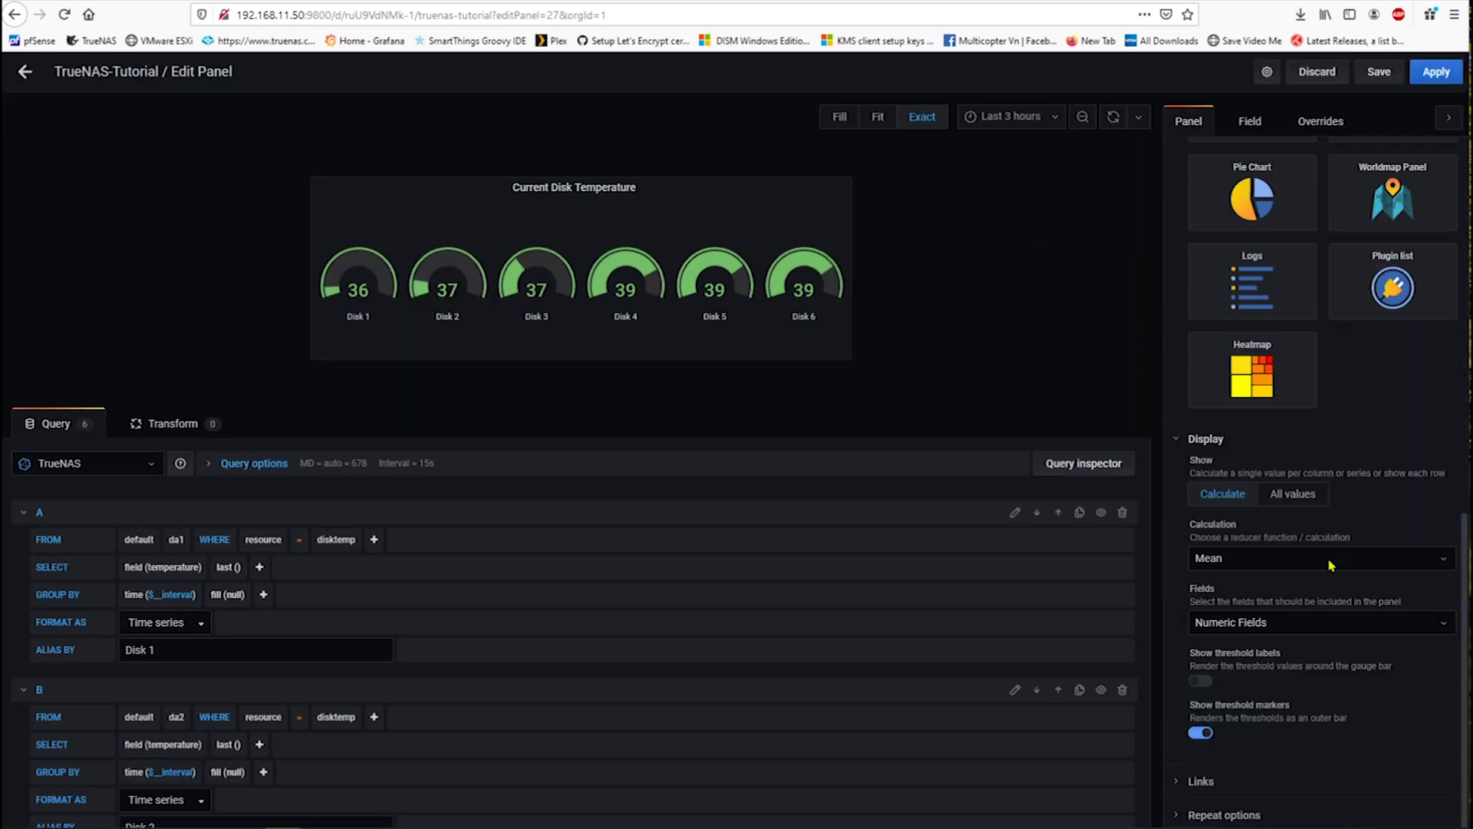
pyautogui.click(1260, 565)
pyautogui.click(1259, 595)
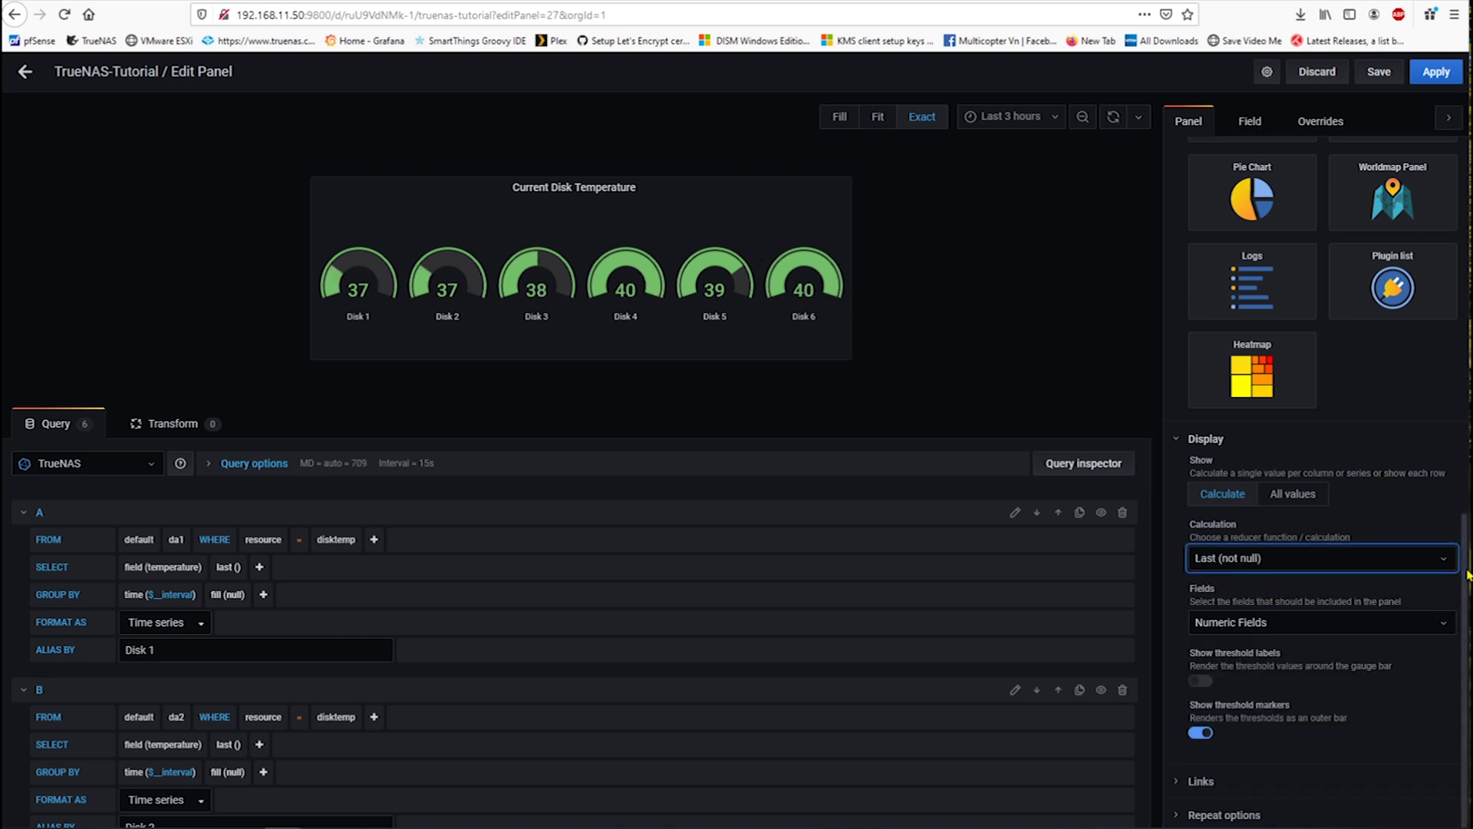
pyautogui.click(1250, 122)
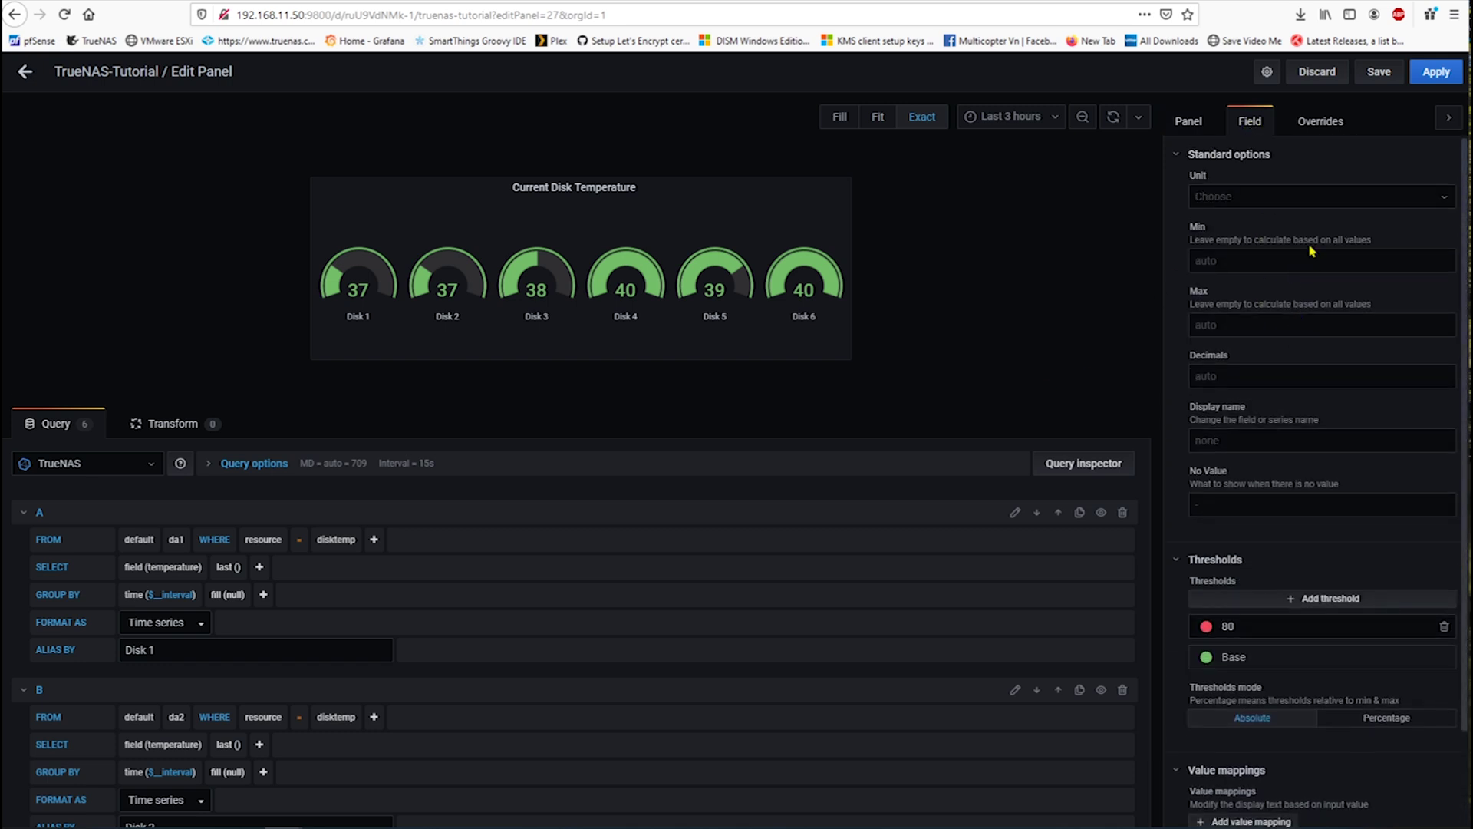
# Set the gauge unit to Celsius (°C), with minimum 30 and maximum 60
pyautogui.click(1277, 199)
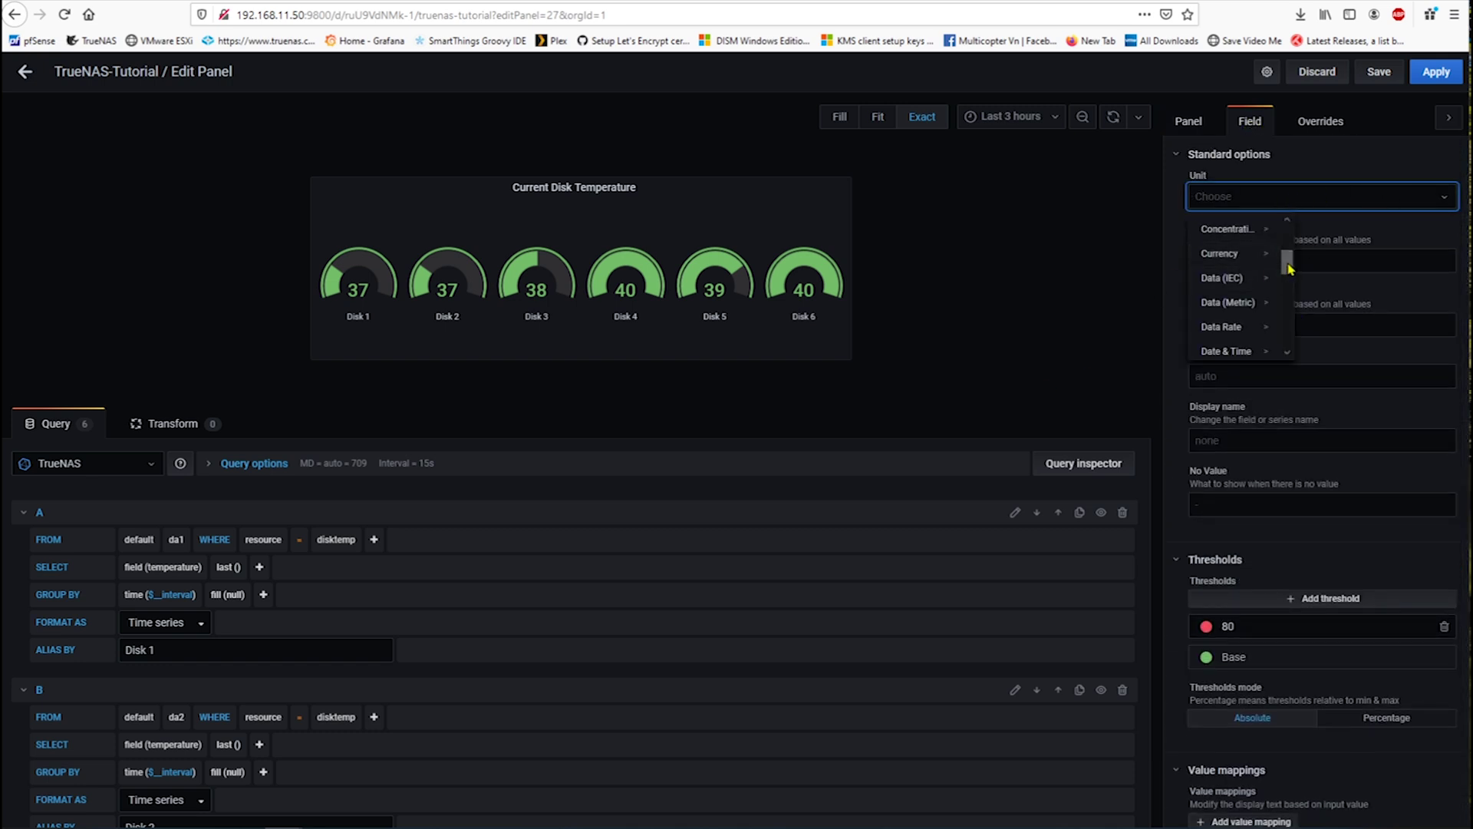
pyautogui.moveTo(1287, 263); pyautogui.dragTo(1290, 329)
pyautogui.click(1257, 288)
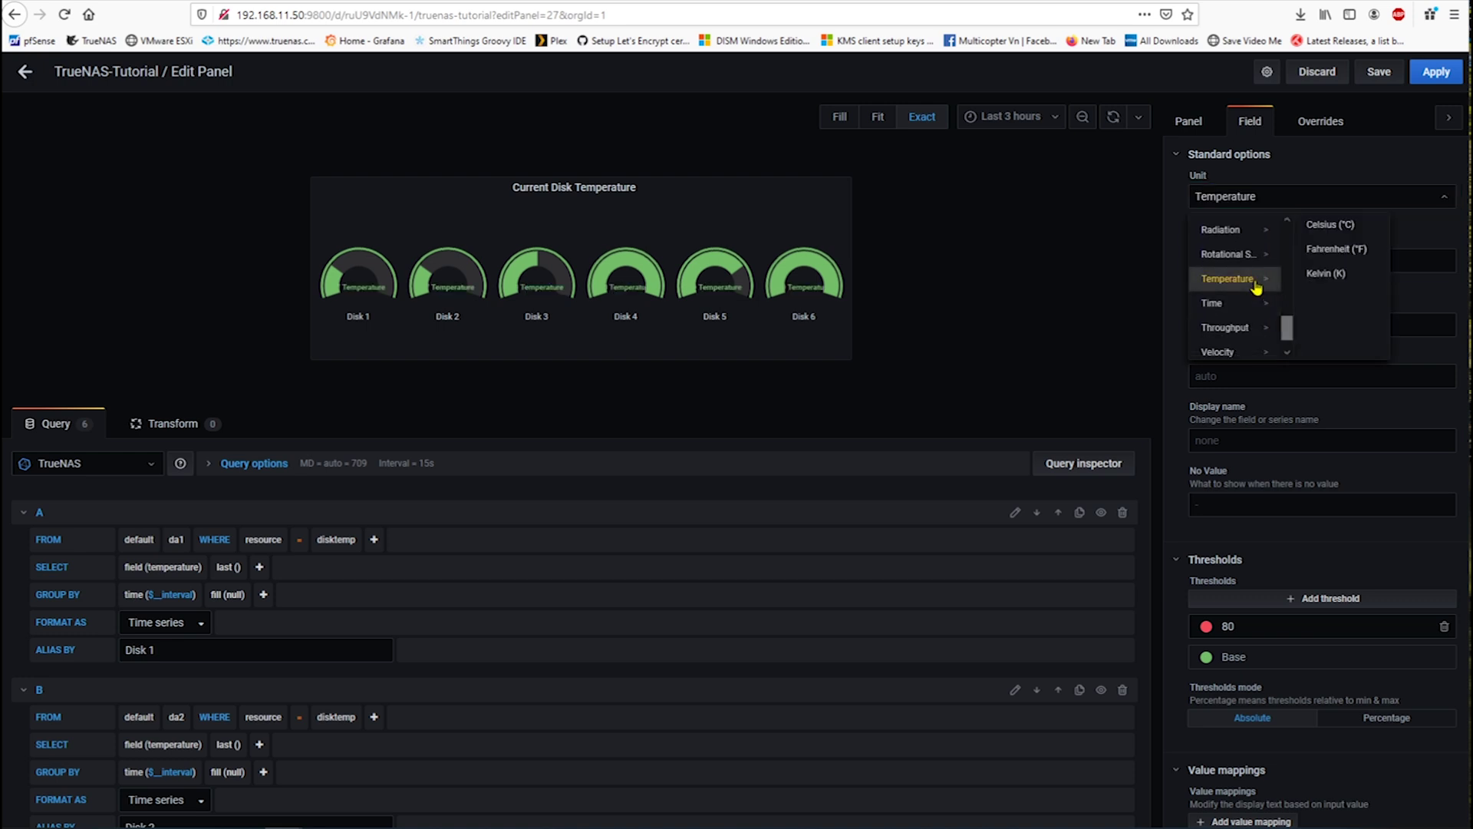
pyautogui.click(1338, 226)
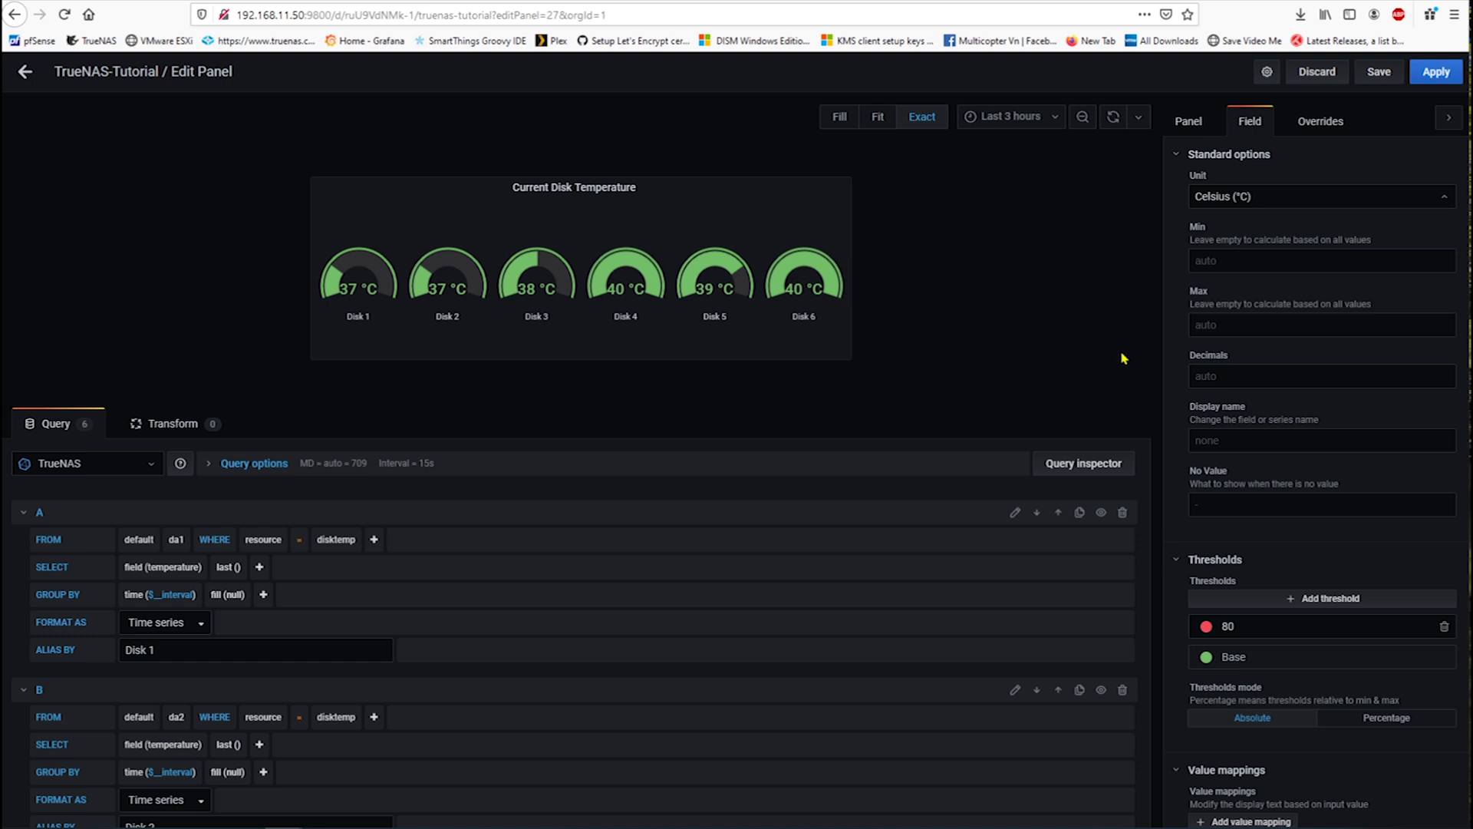
pyautogui.click(1240, 259)
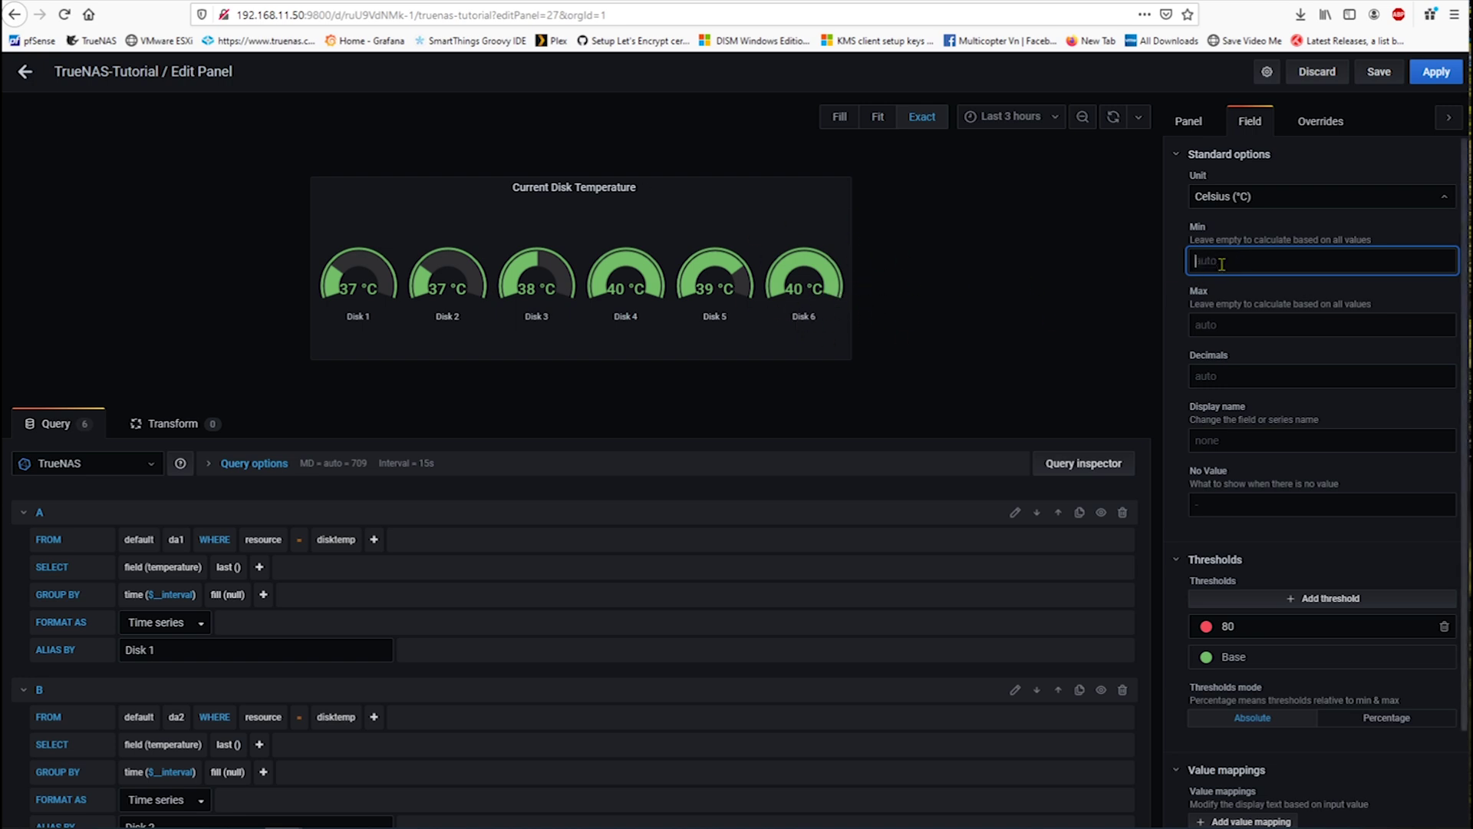
pyautogui.write('30')
pyautogui.click(1224, 327)
pyautogui.write('60')
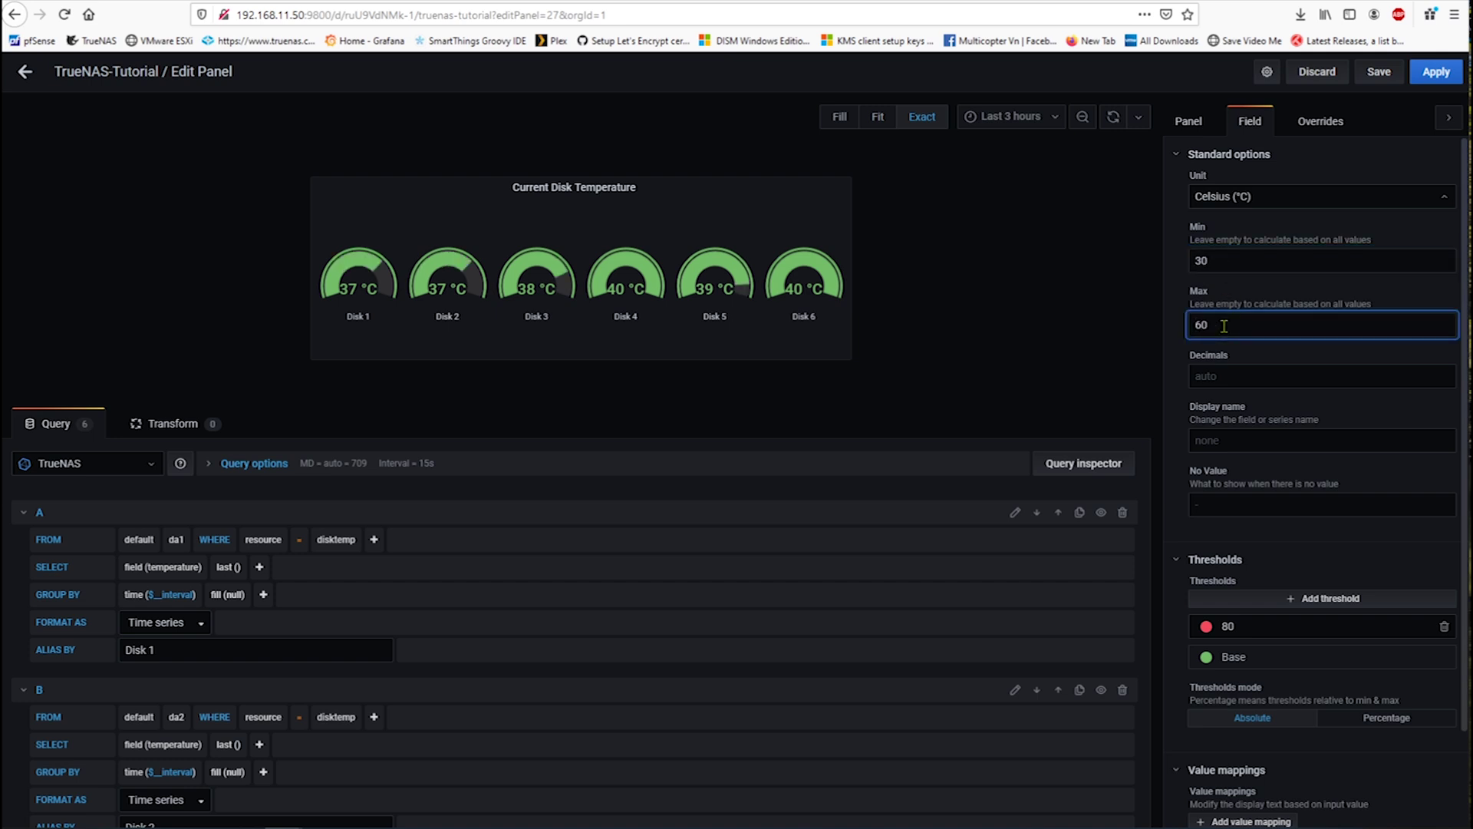
pyautogui.click(1228, 383)
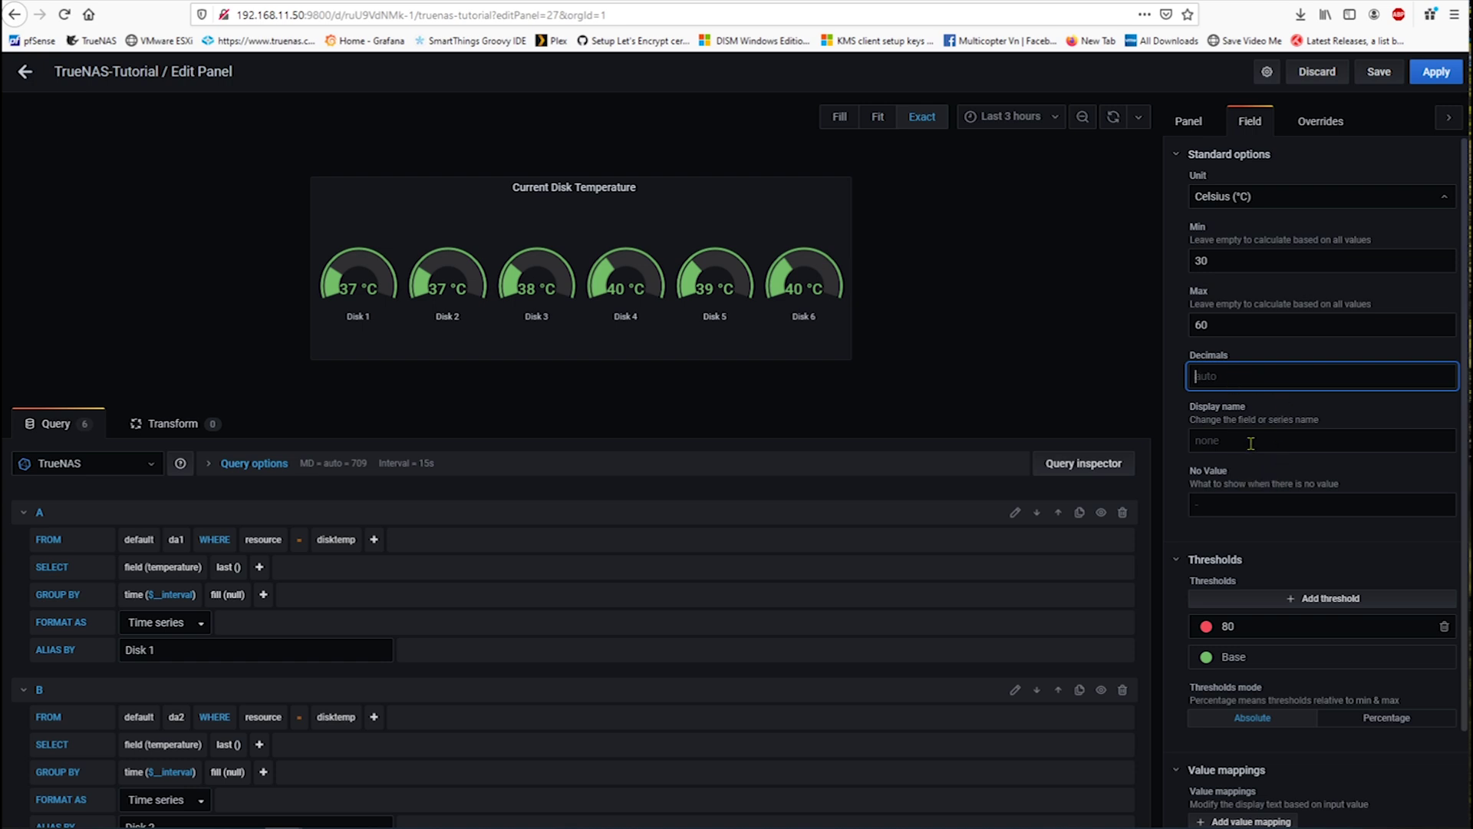
pyautogui.scroll(-3, 1274, 557)
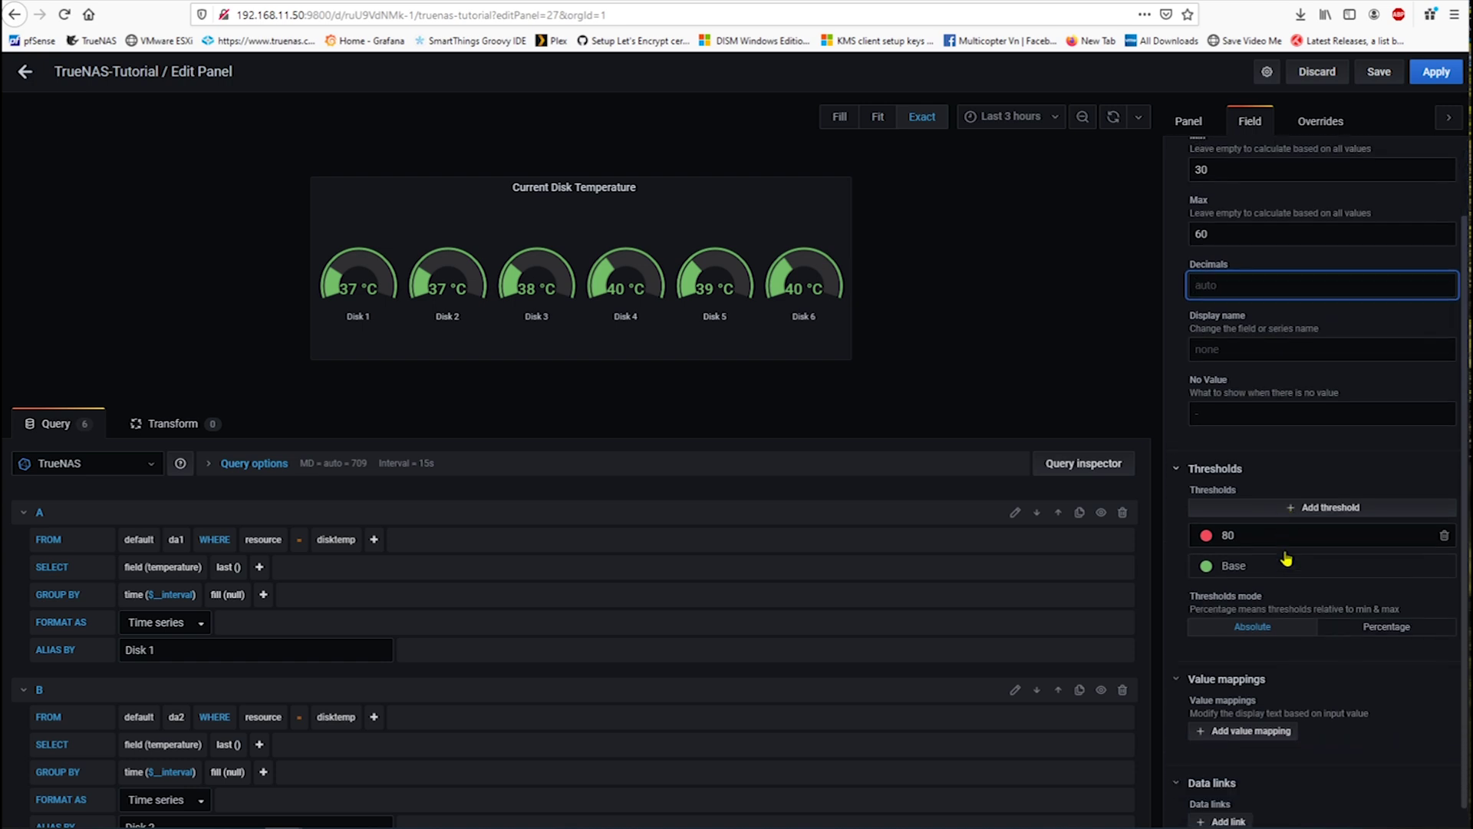
# Change the 80 threshold to 40 and colour it yellow
pyautogui.doubleClick(1228, 522)
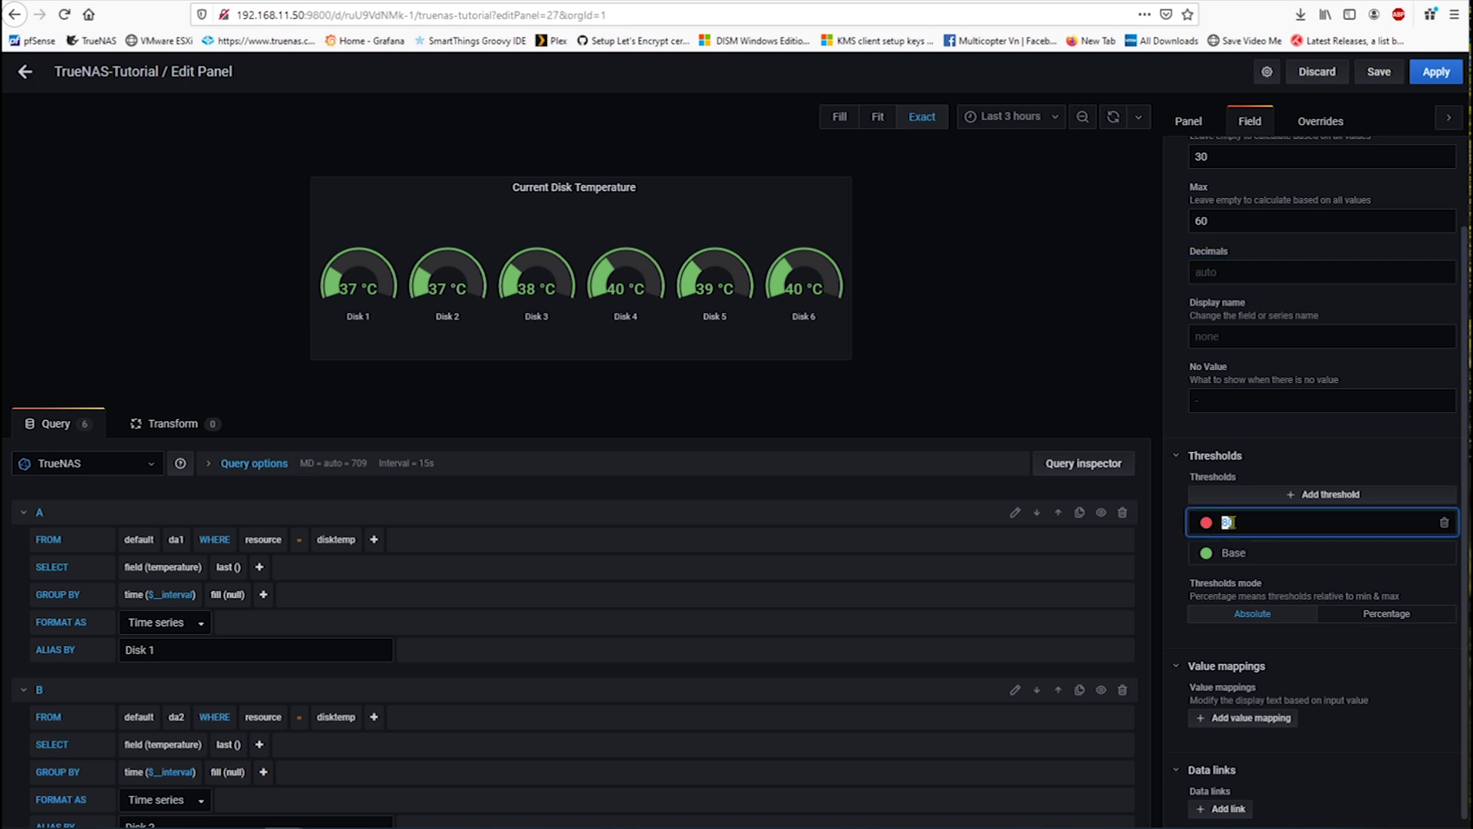
pyautogui.write('40')
pyautogui.doubleClick(1234, 522)
pyautogui.click(1206, 522)
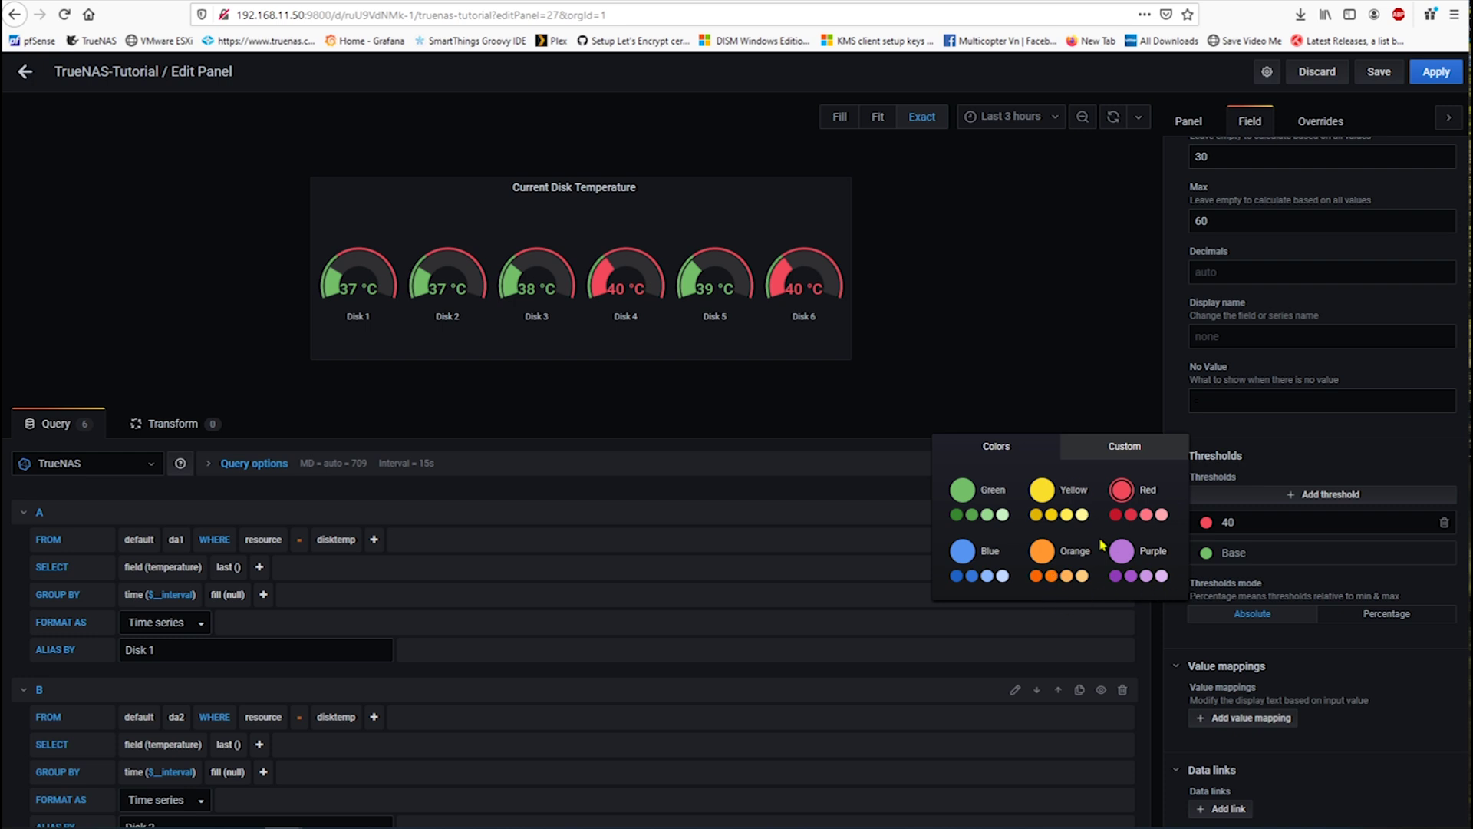
pyautogui.click(1042, 516)
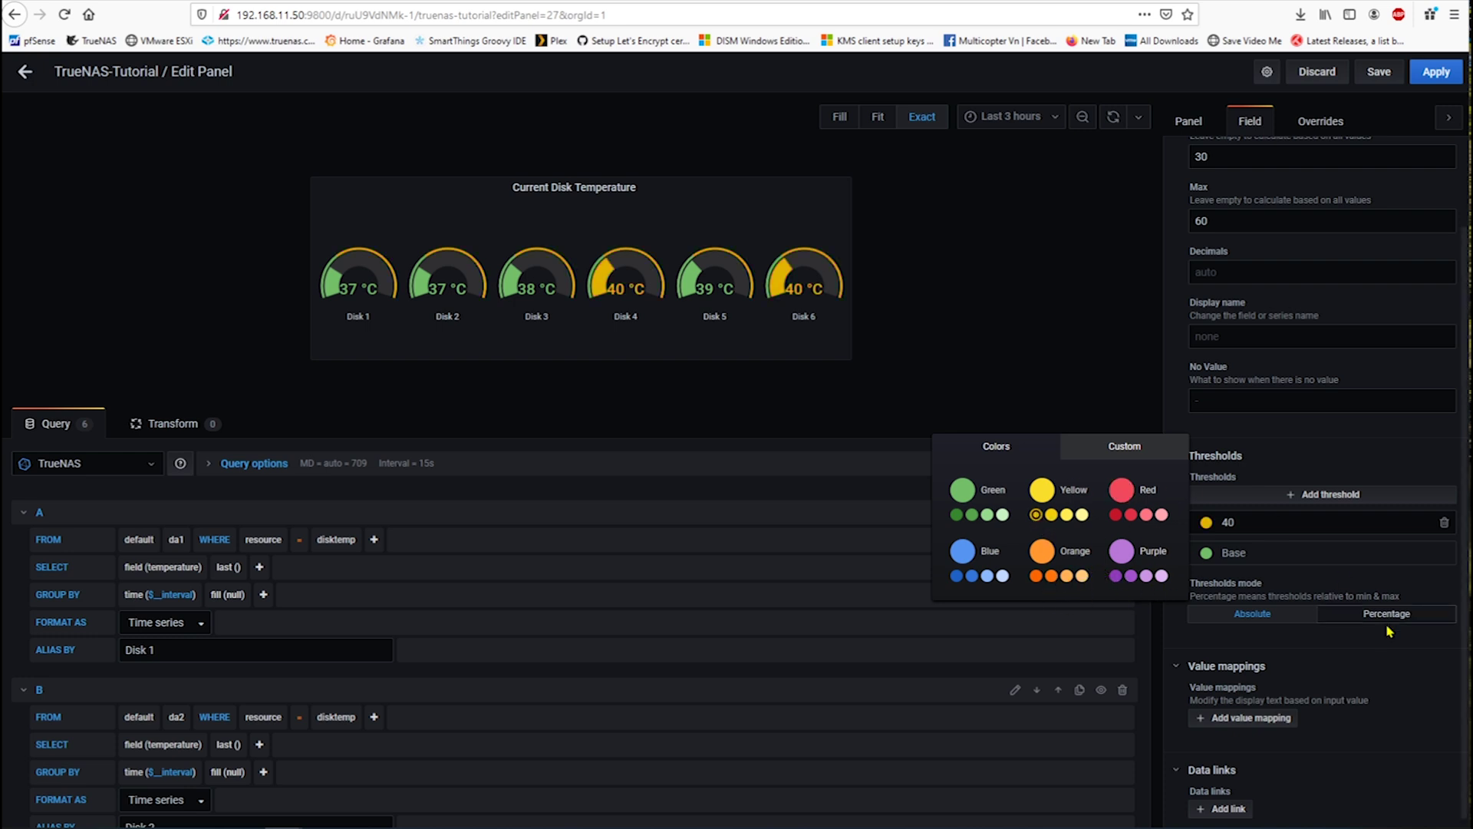
# Add a red threshold at 50 and apply the gauge changes
pyautogui.click(1306, 497)
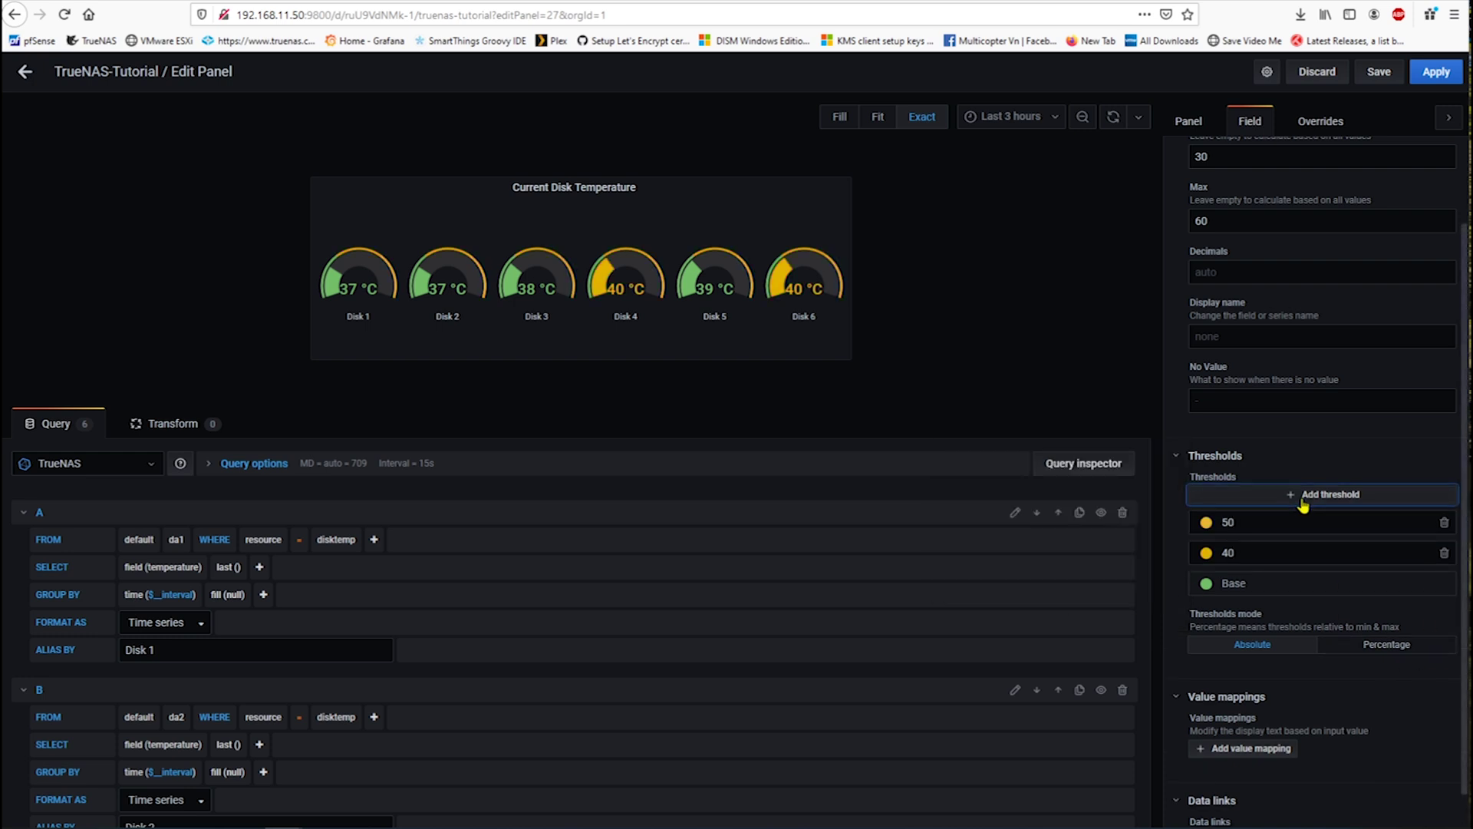
pyautogui.click(1206, 523)
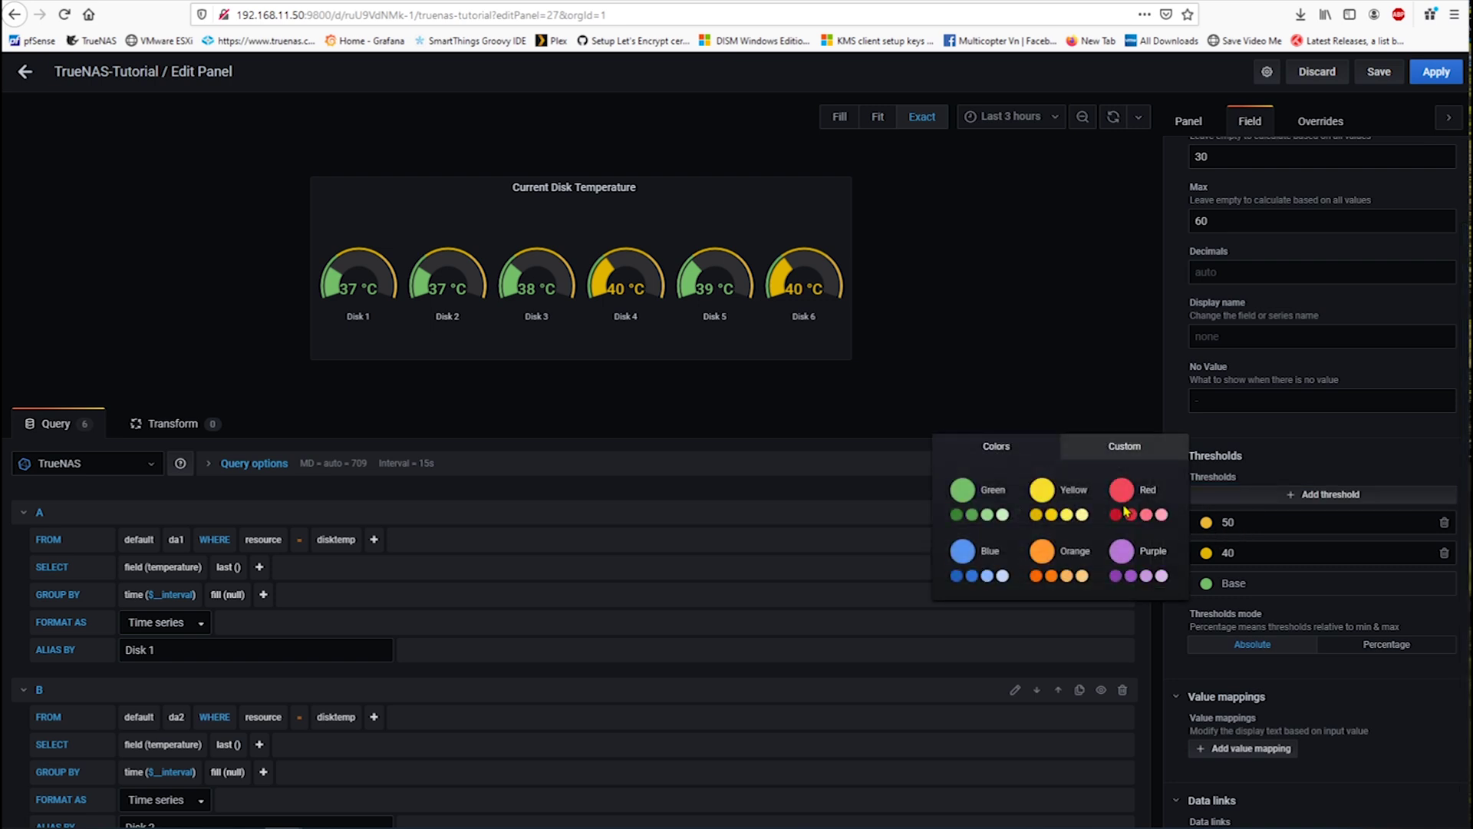
pyautogui.click(1114, 515)
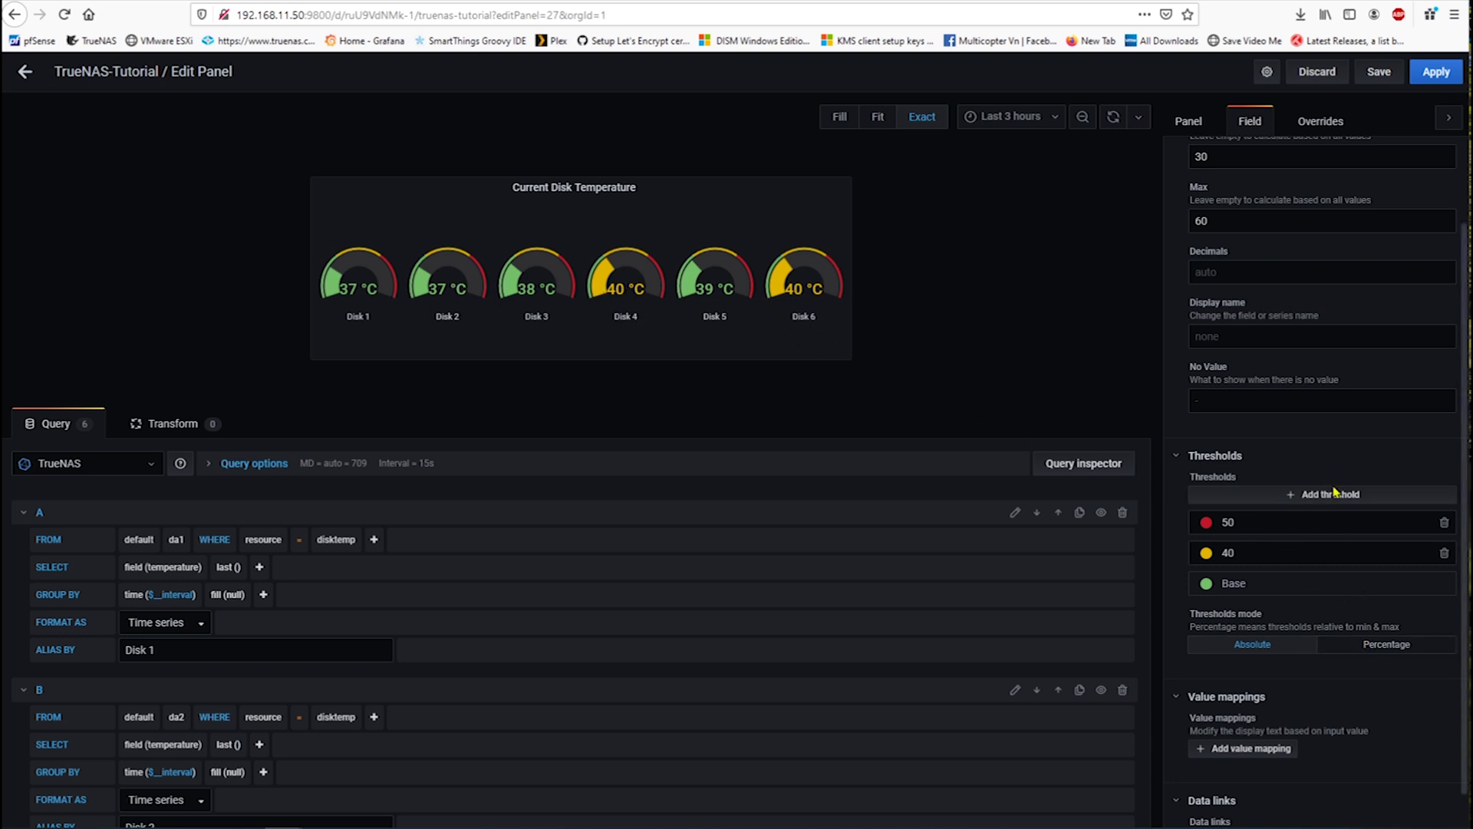
pyautogui.scroll(-1, 1359, 656)
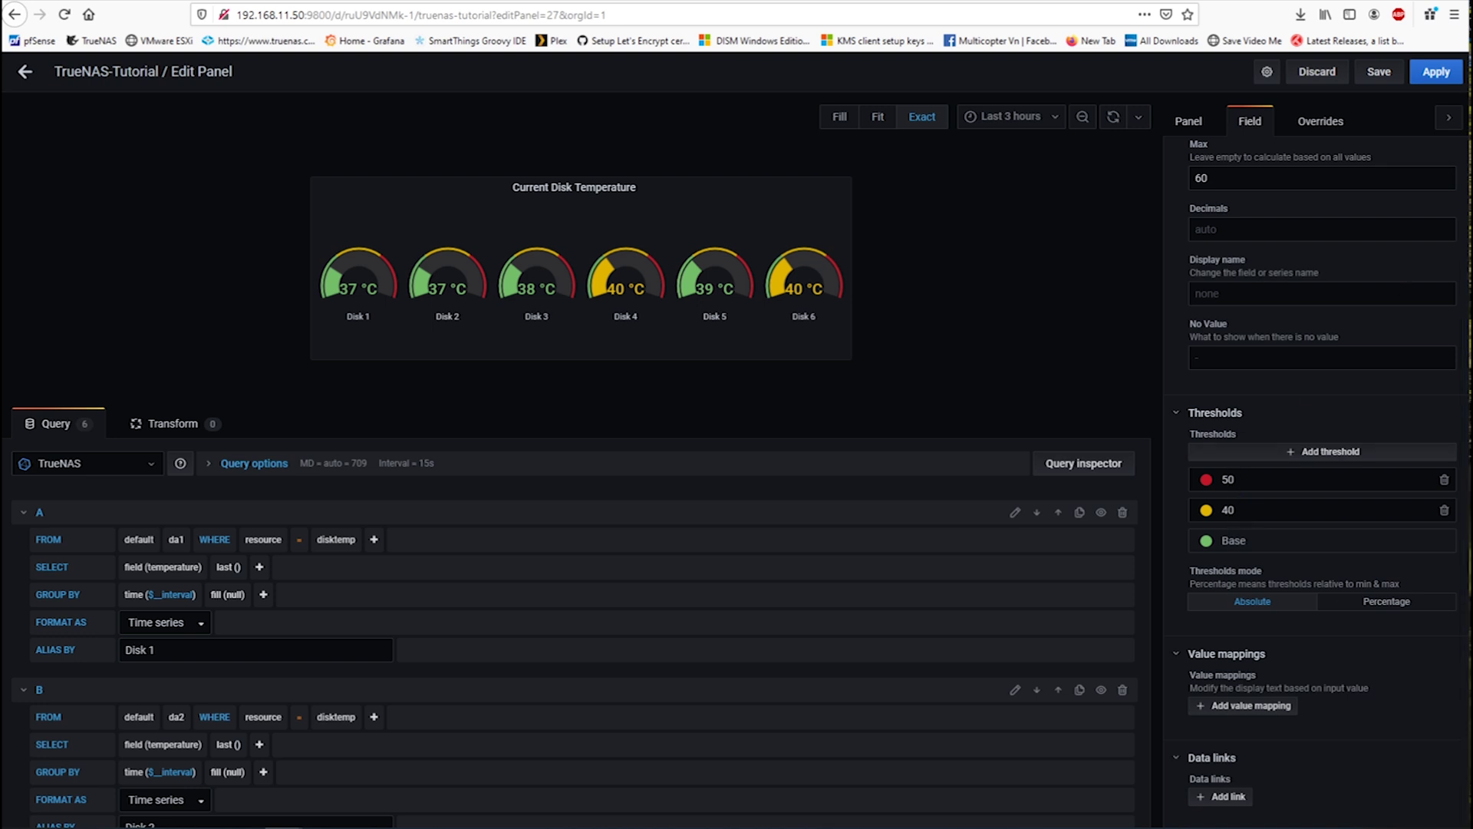
pyautogui.click(1436, 71)
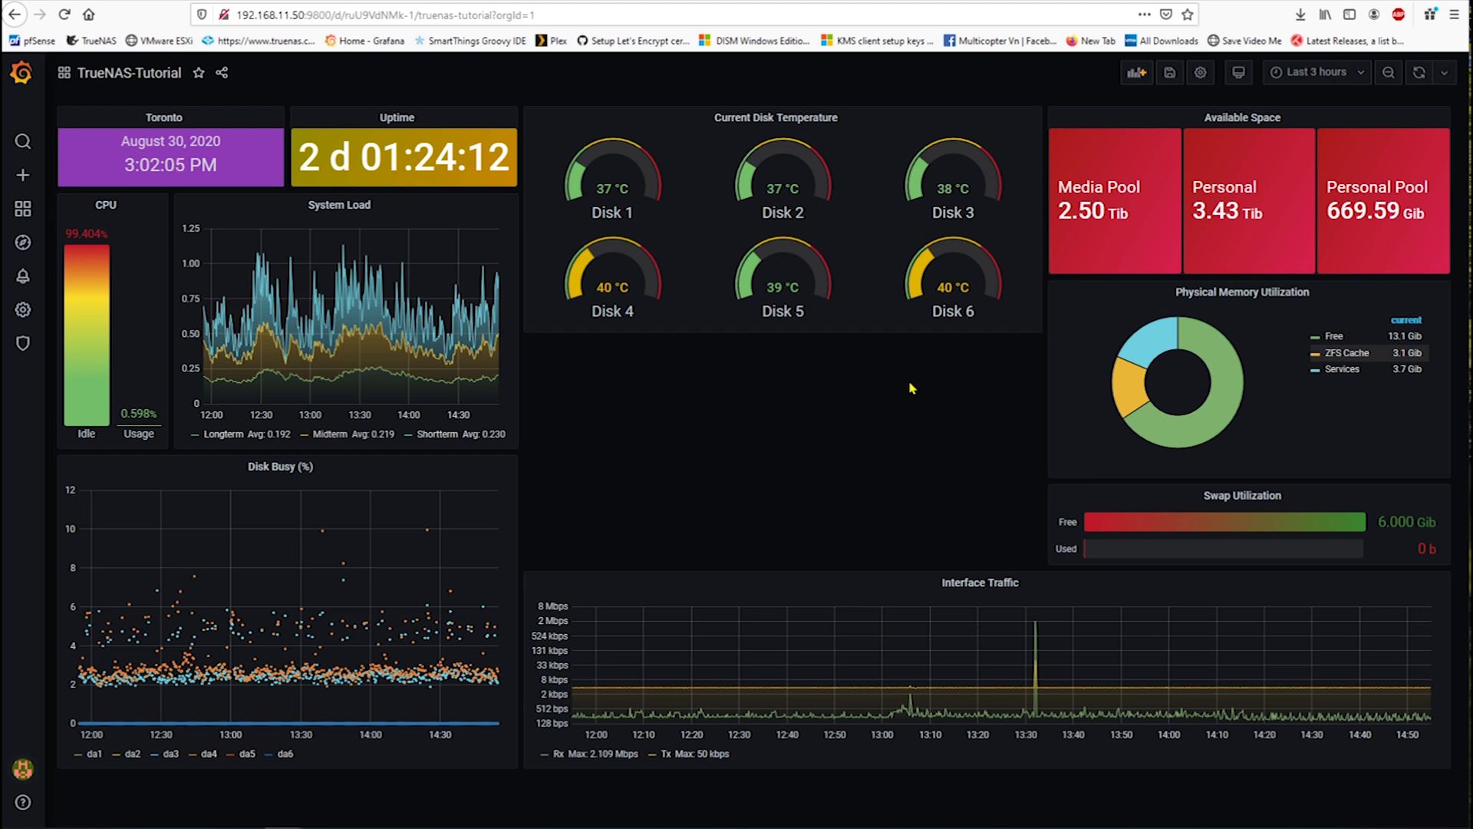
# Duplicate the gauge panel, switch the copy to Graph, and apply it
pyautogui.click(843, 120)
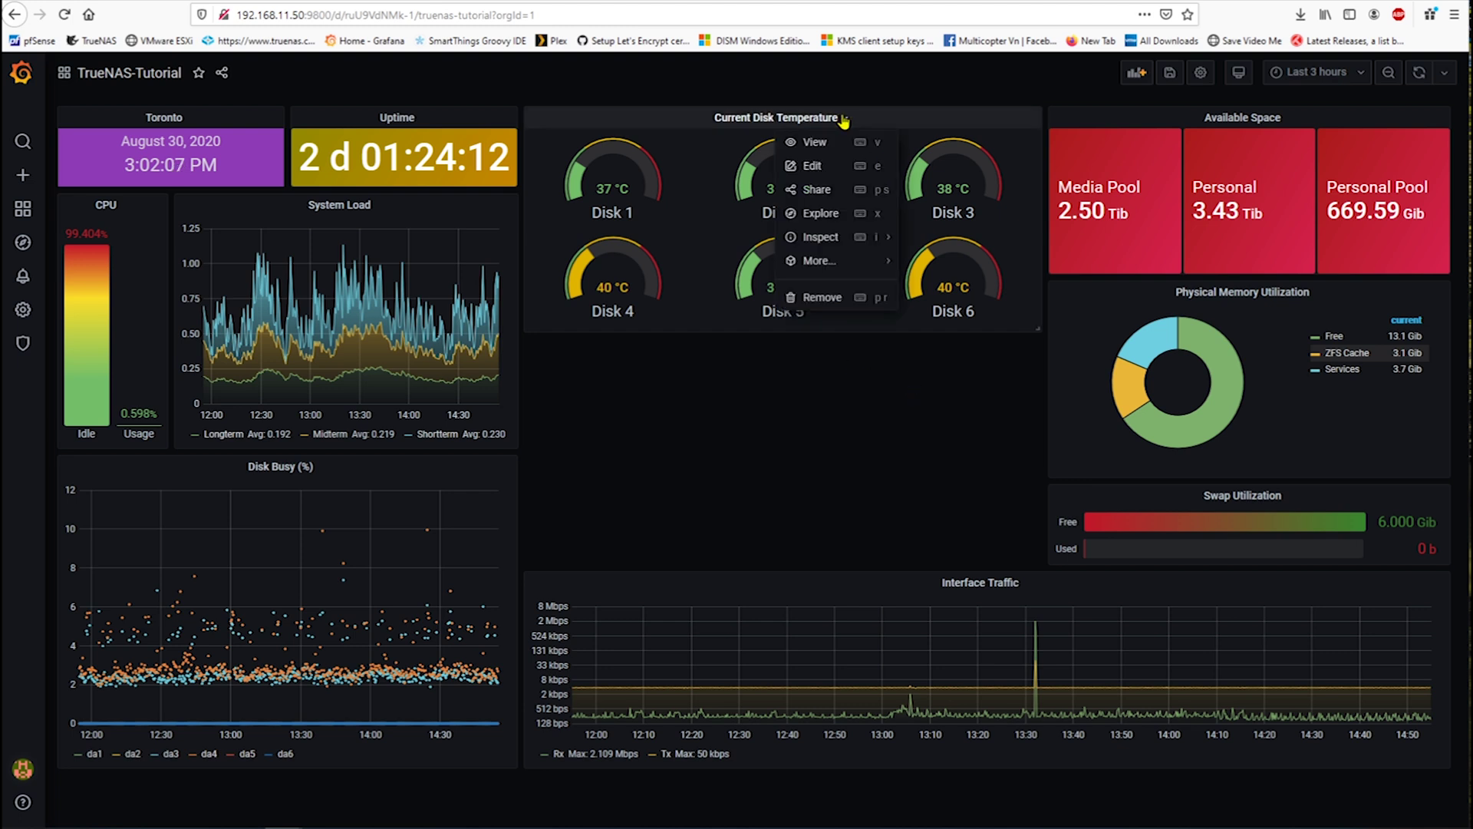
pyautogui.moveTo(819, 261)
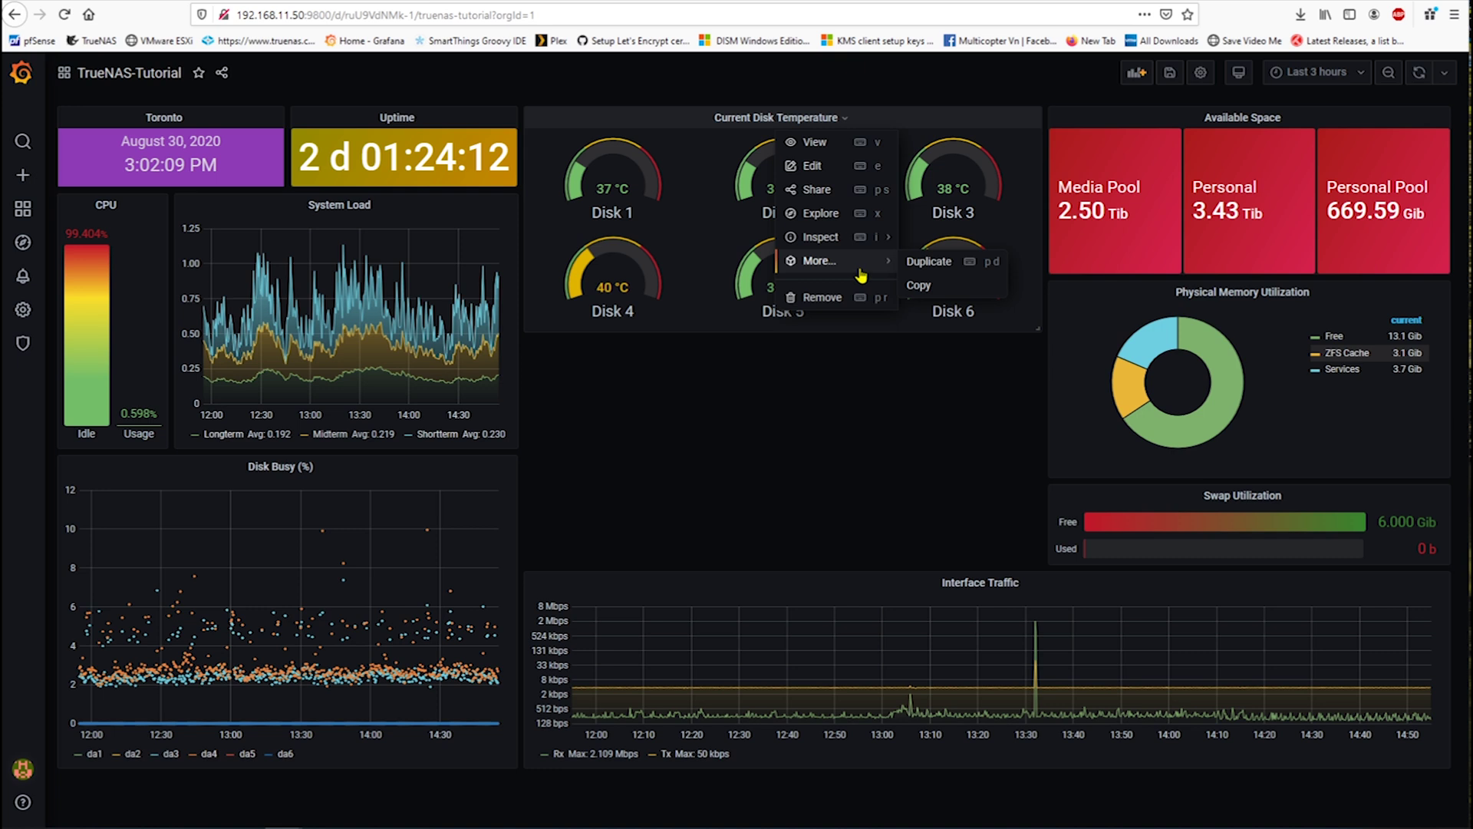
pyautogui.click(925, 267)
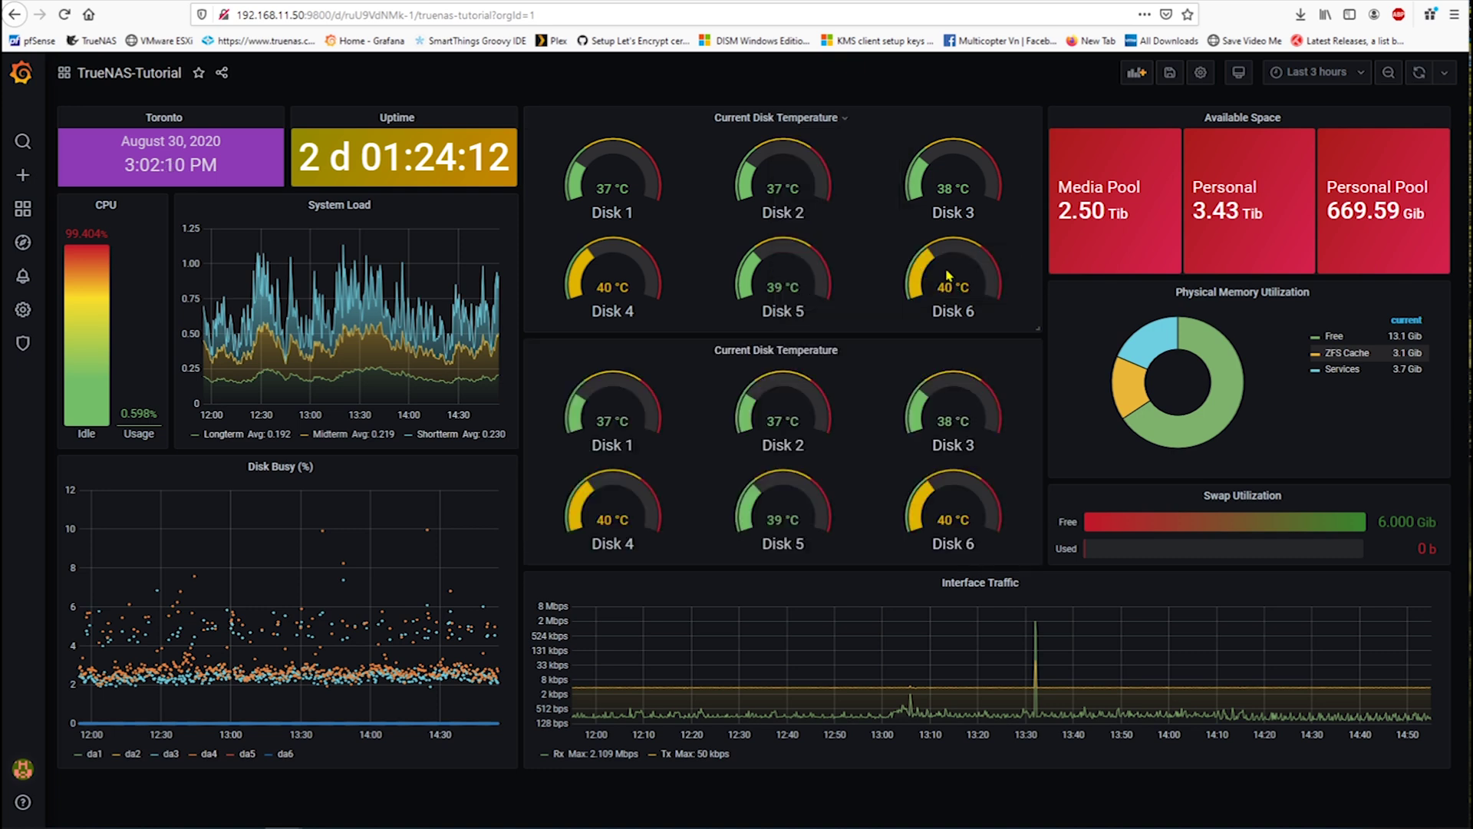
pyautogui.click(846, 351)
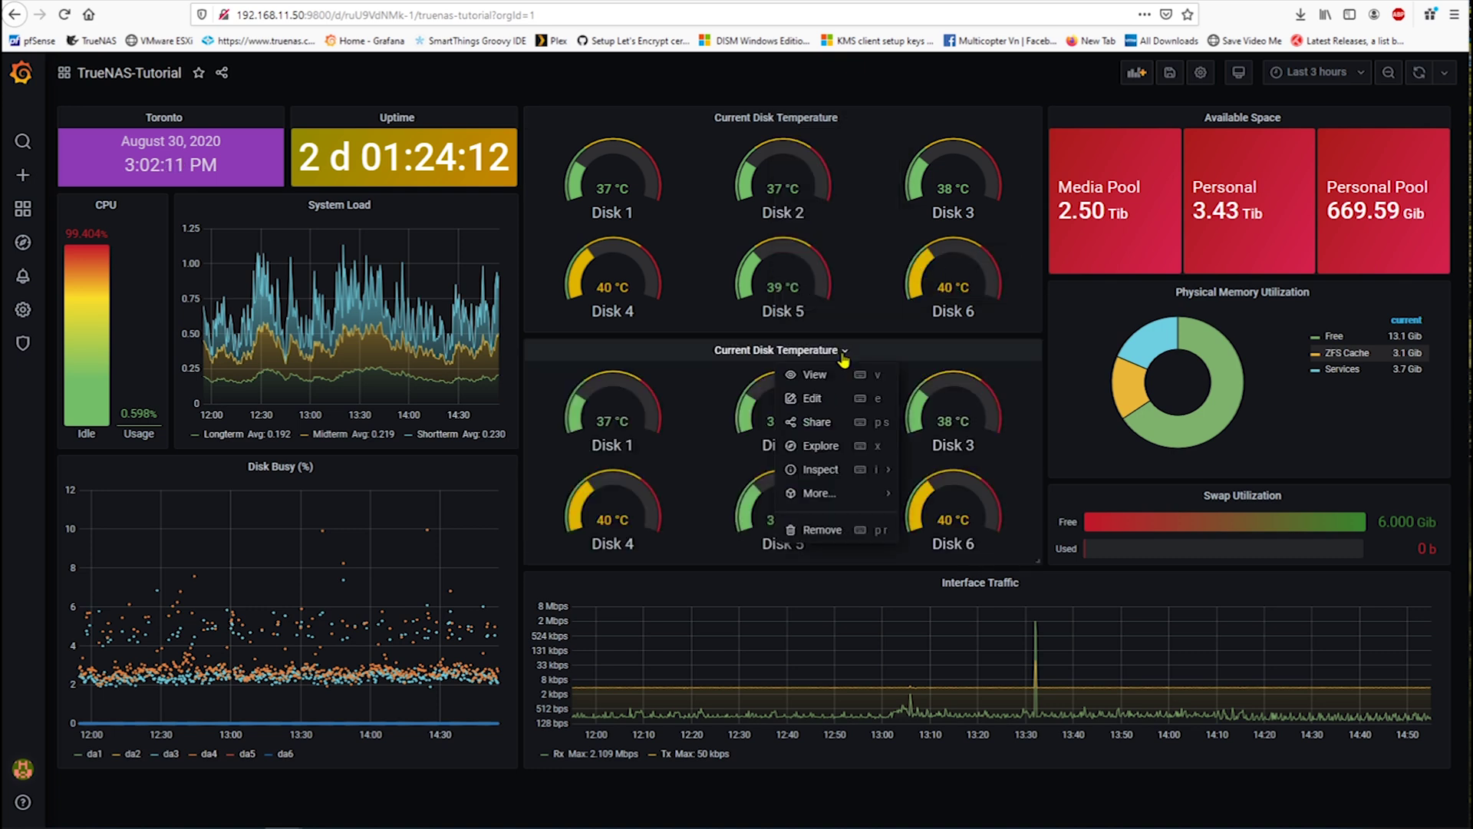
pyautogui.click(826, 401)
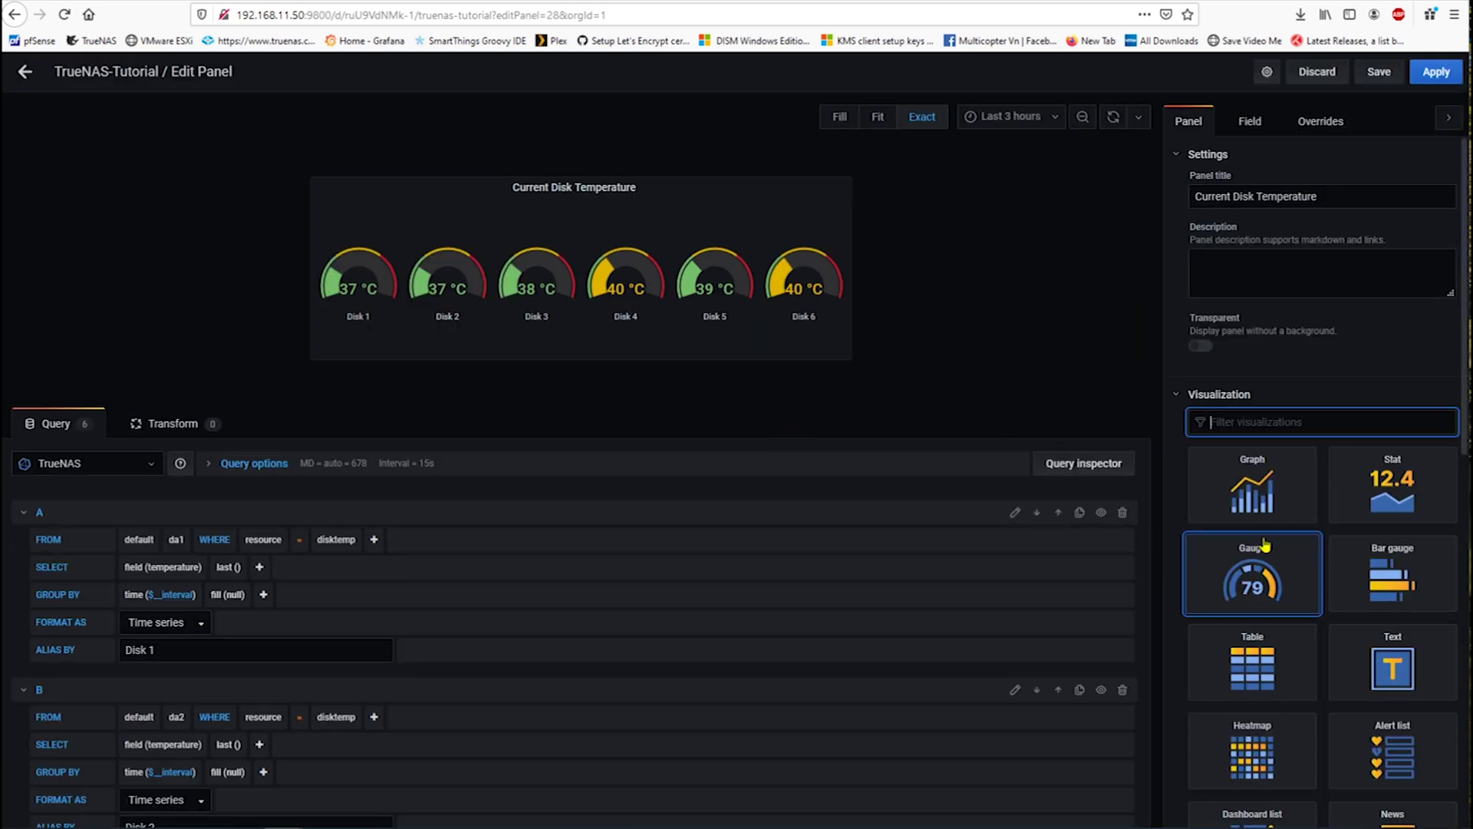
pyautogui.click(1262, 491)
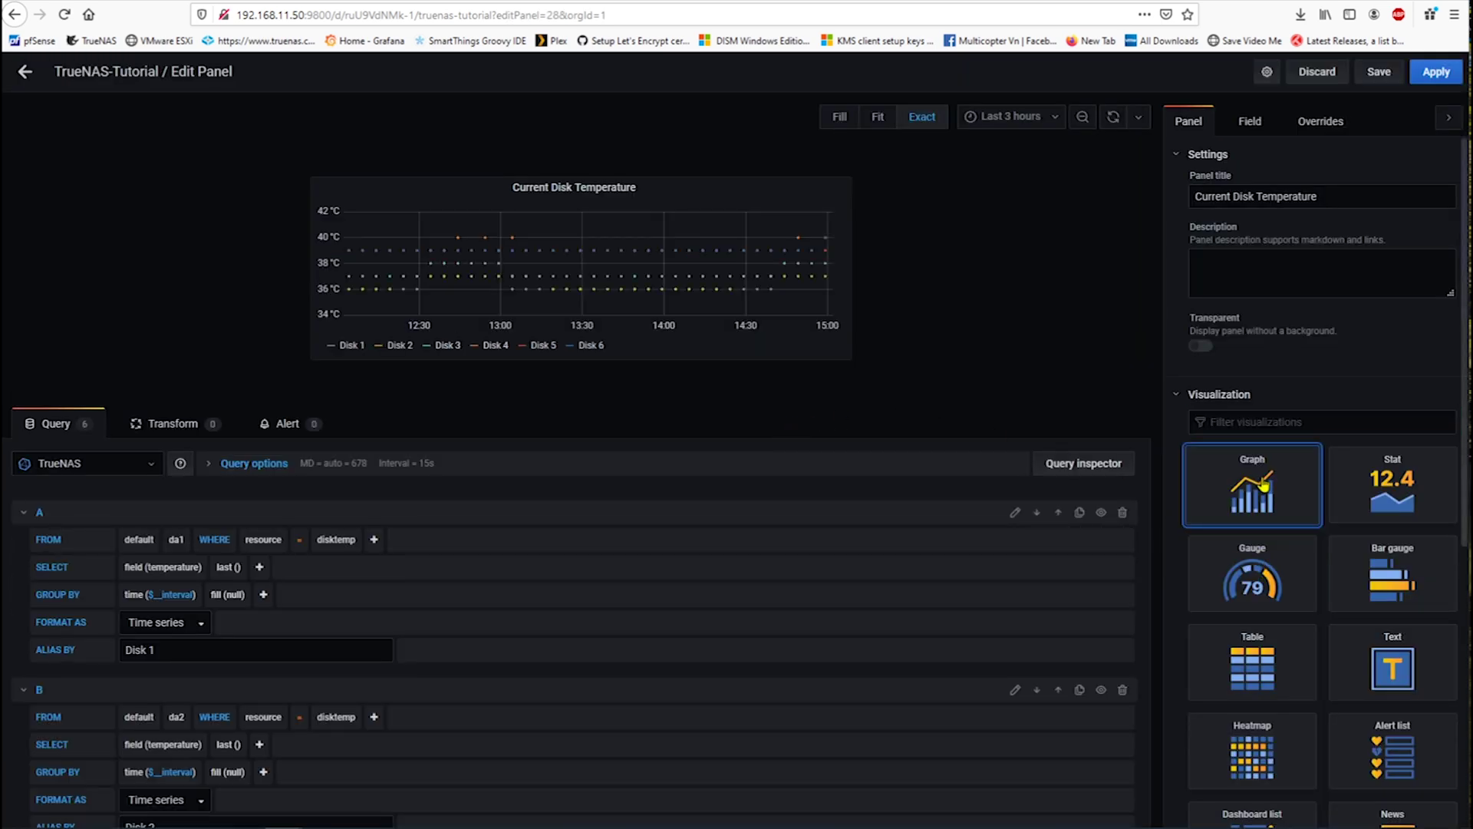
pyautogui.click(1437, 69)
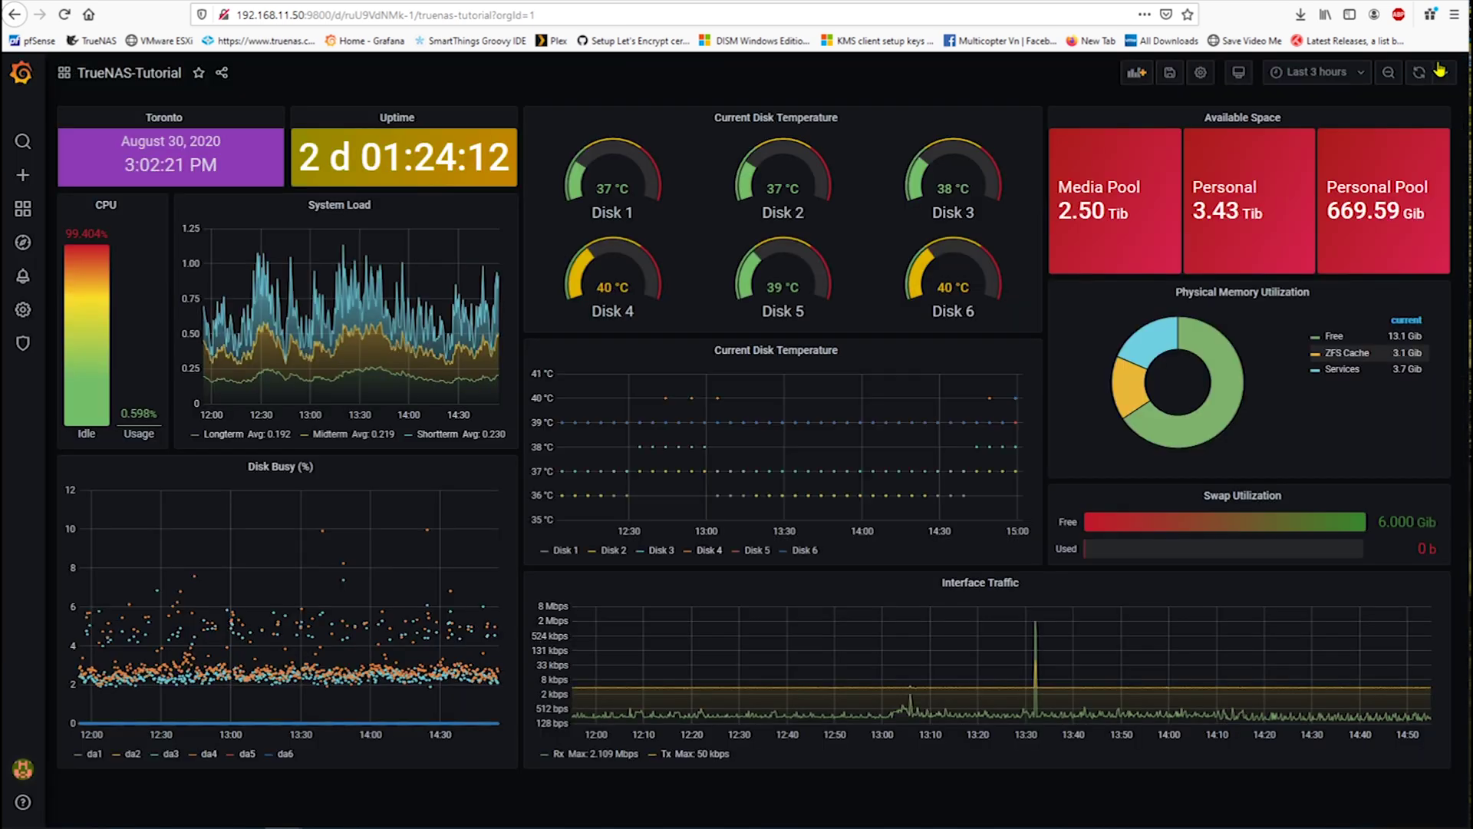
pyautogui.click(834, 351)
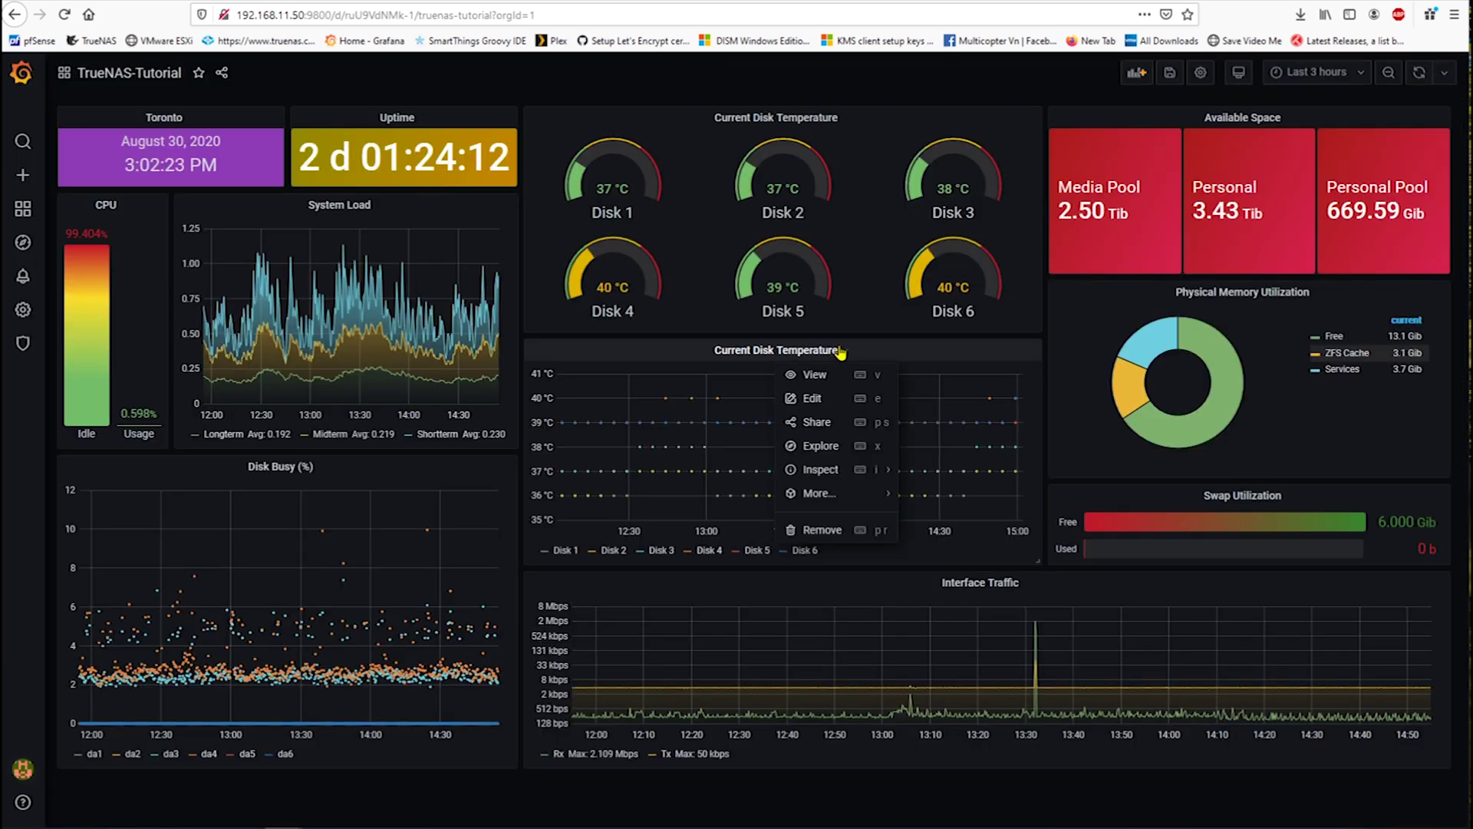
# Rename the panel to 'Disk Temperature' and connect its points with lines
pyautogui.click(825, 400)
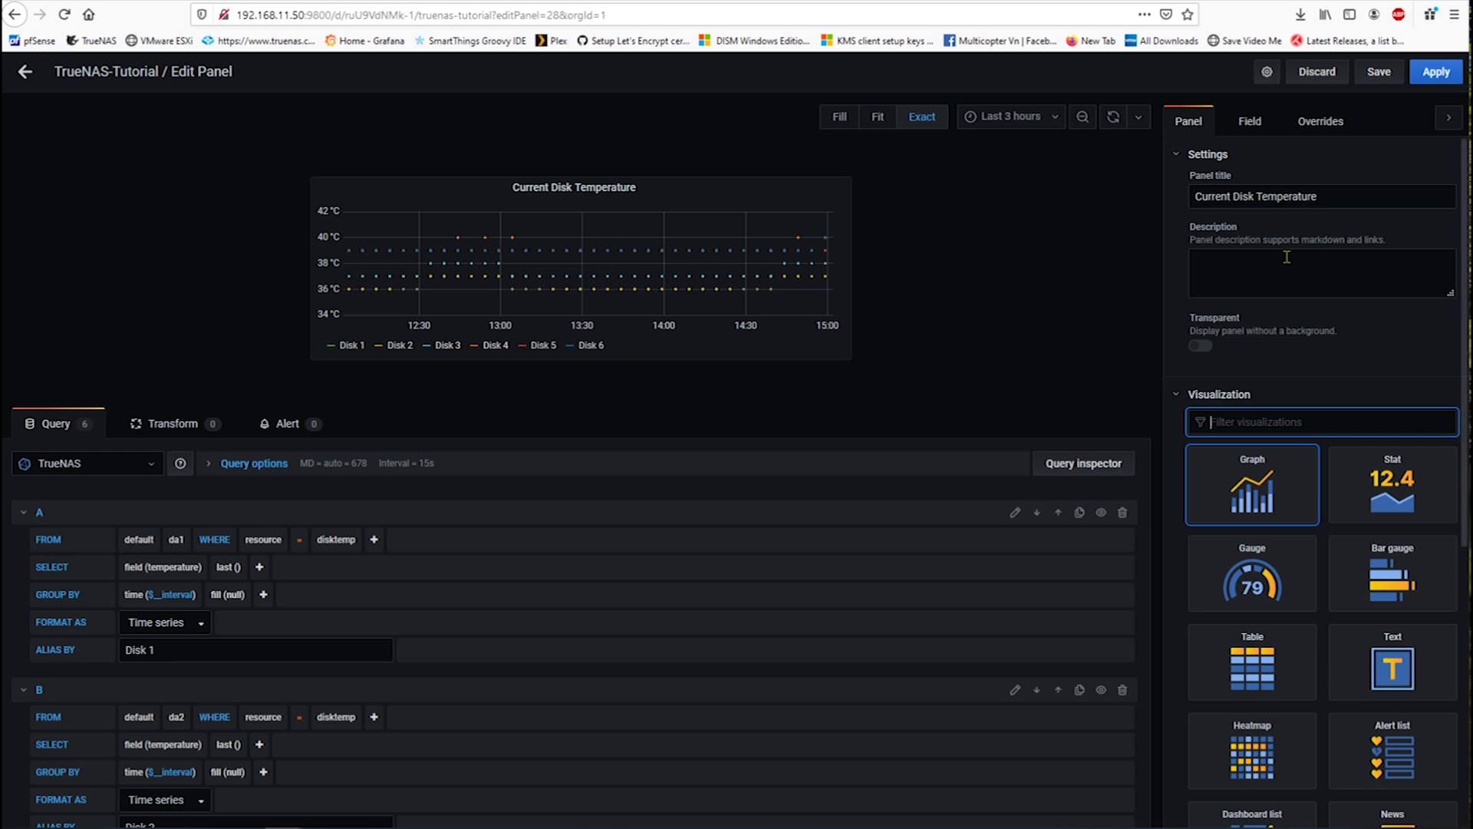
pyautogui.doubleClick(1216, 197)
pyautogui.press('BackSpace')
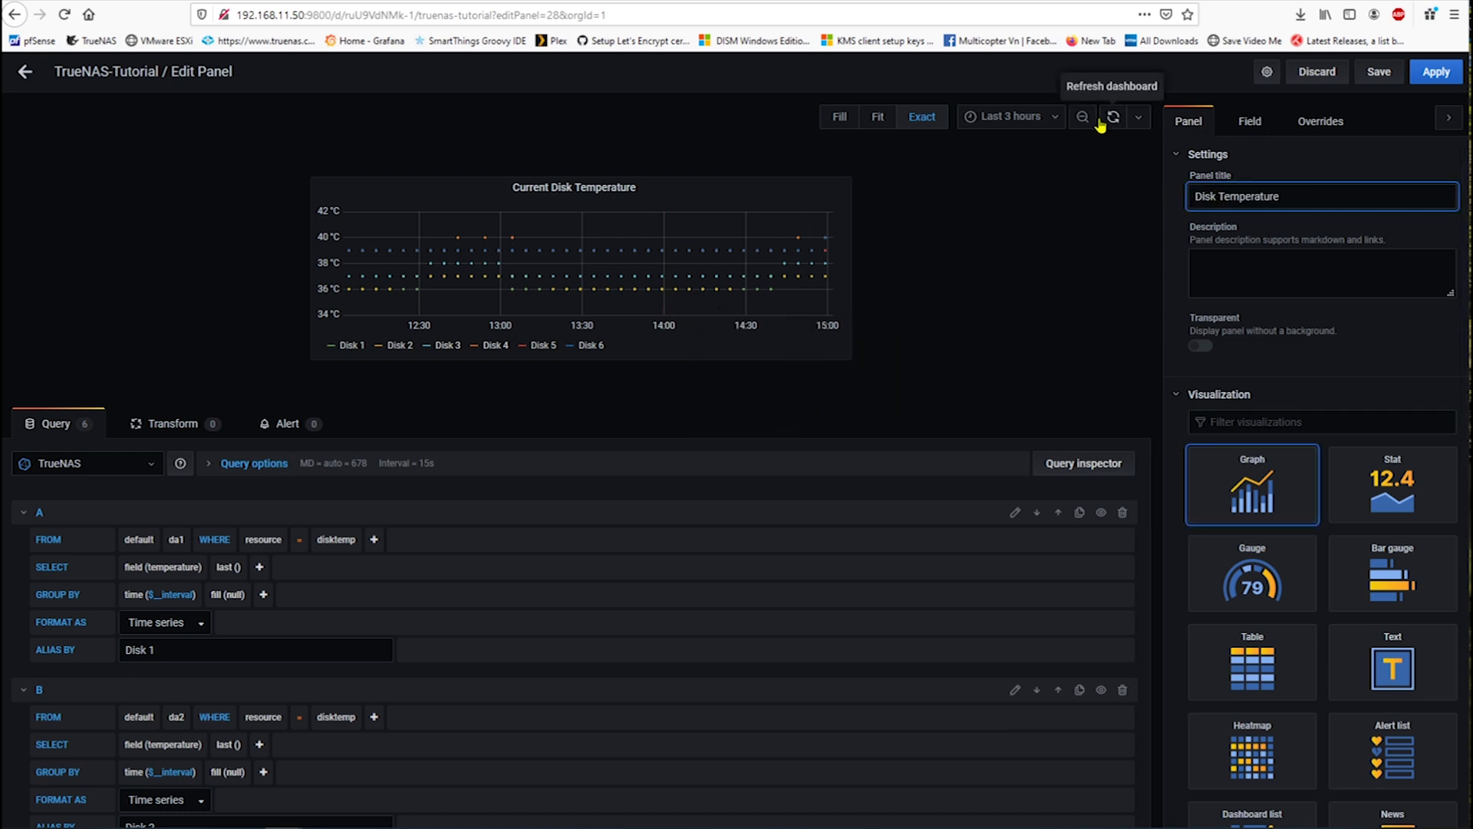
pyautogui.moveTo(778, 226)
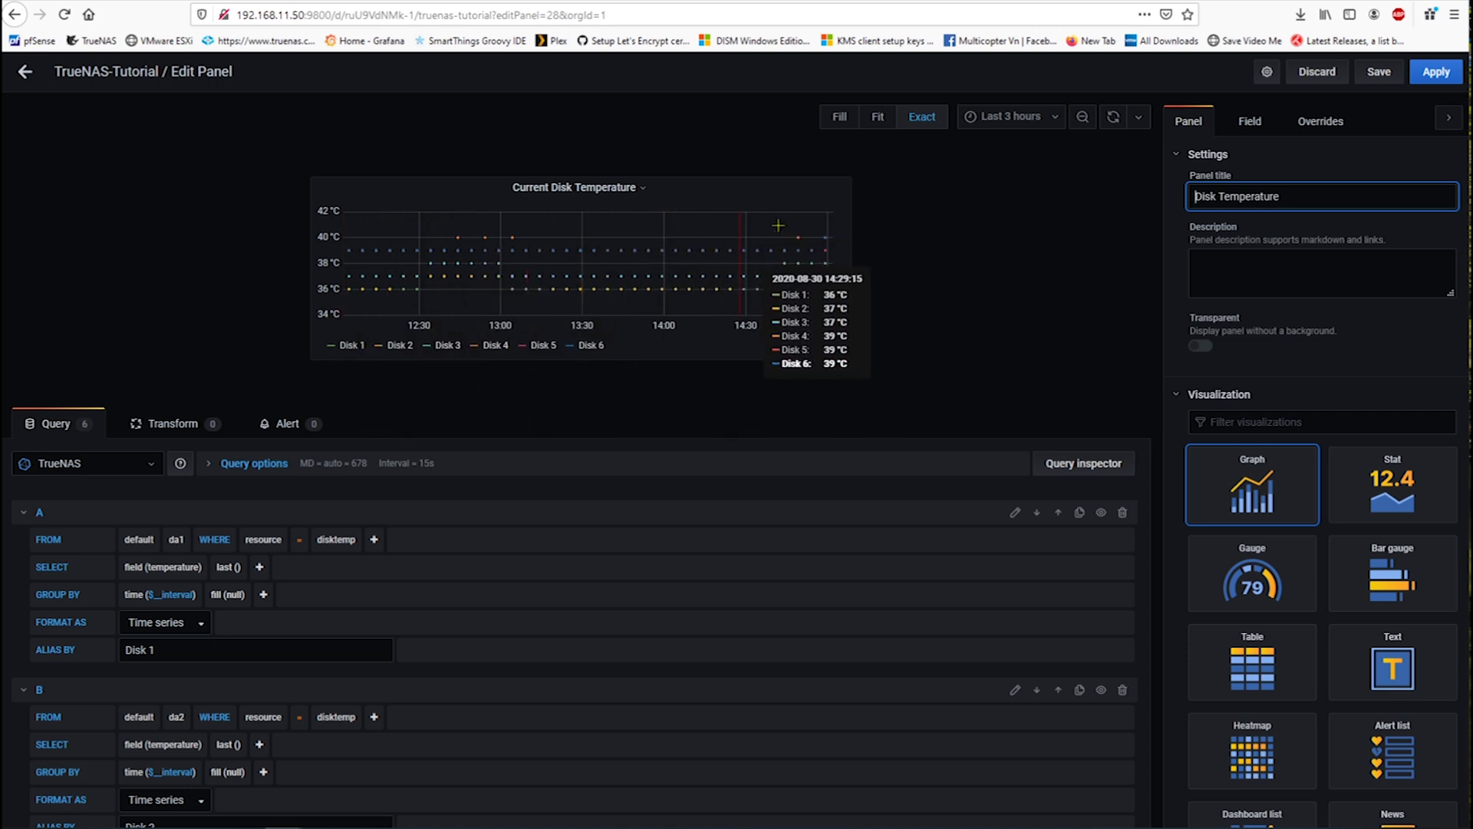
pyautogui.scroll(-1, 1401, 576)
pyautogui.scroll(-4, 1401, 577)
pyautogui.scroll(-5, 1400, 575)
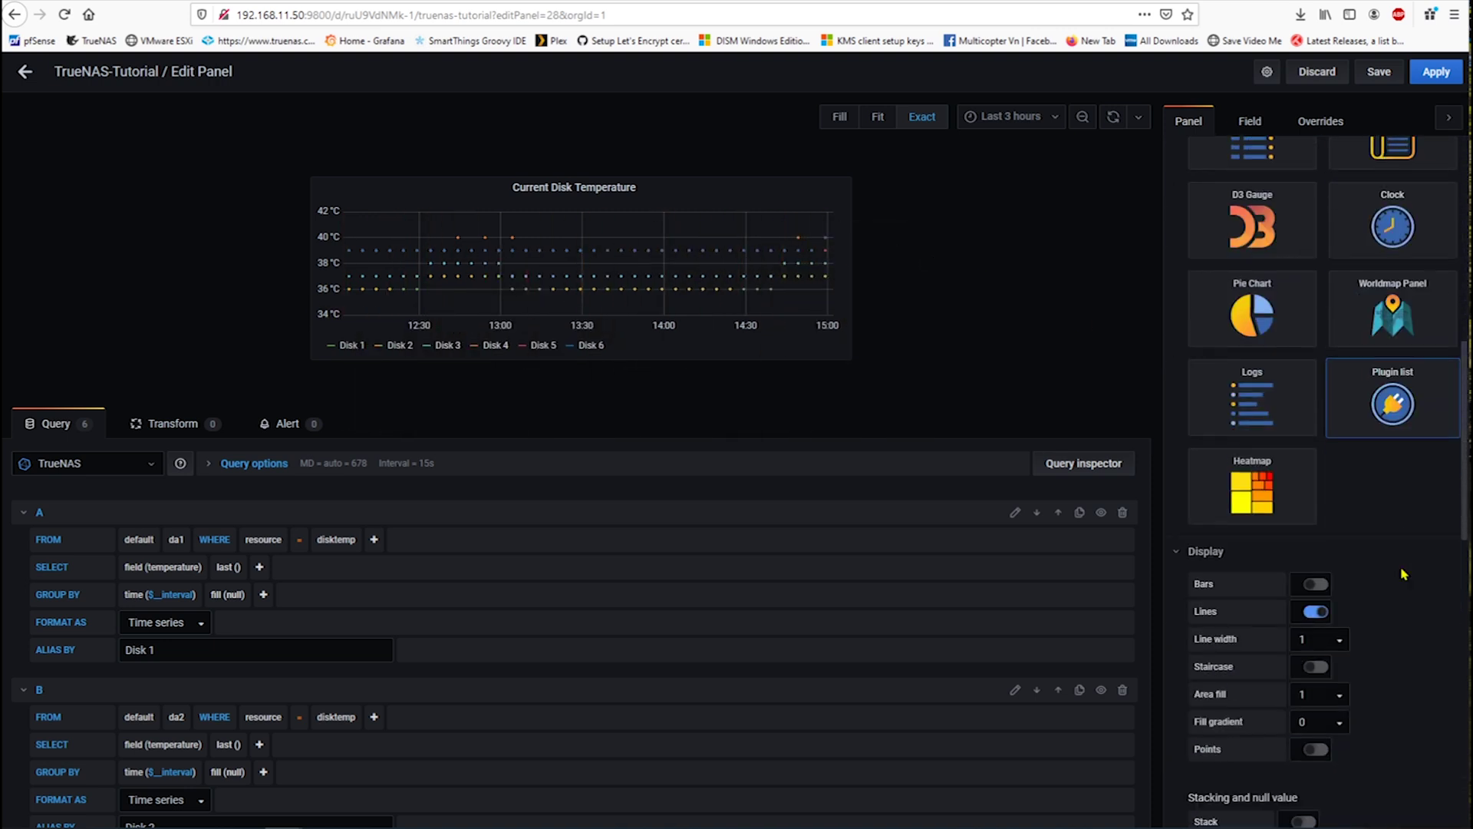
pyautogui.scroll(-3, 1403, 574)
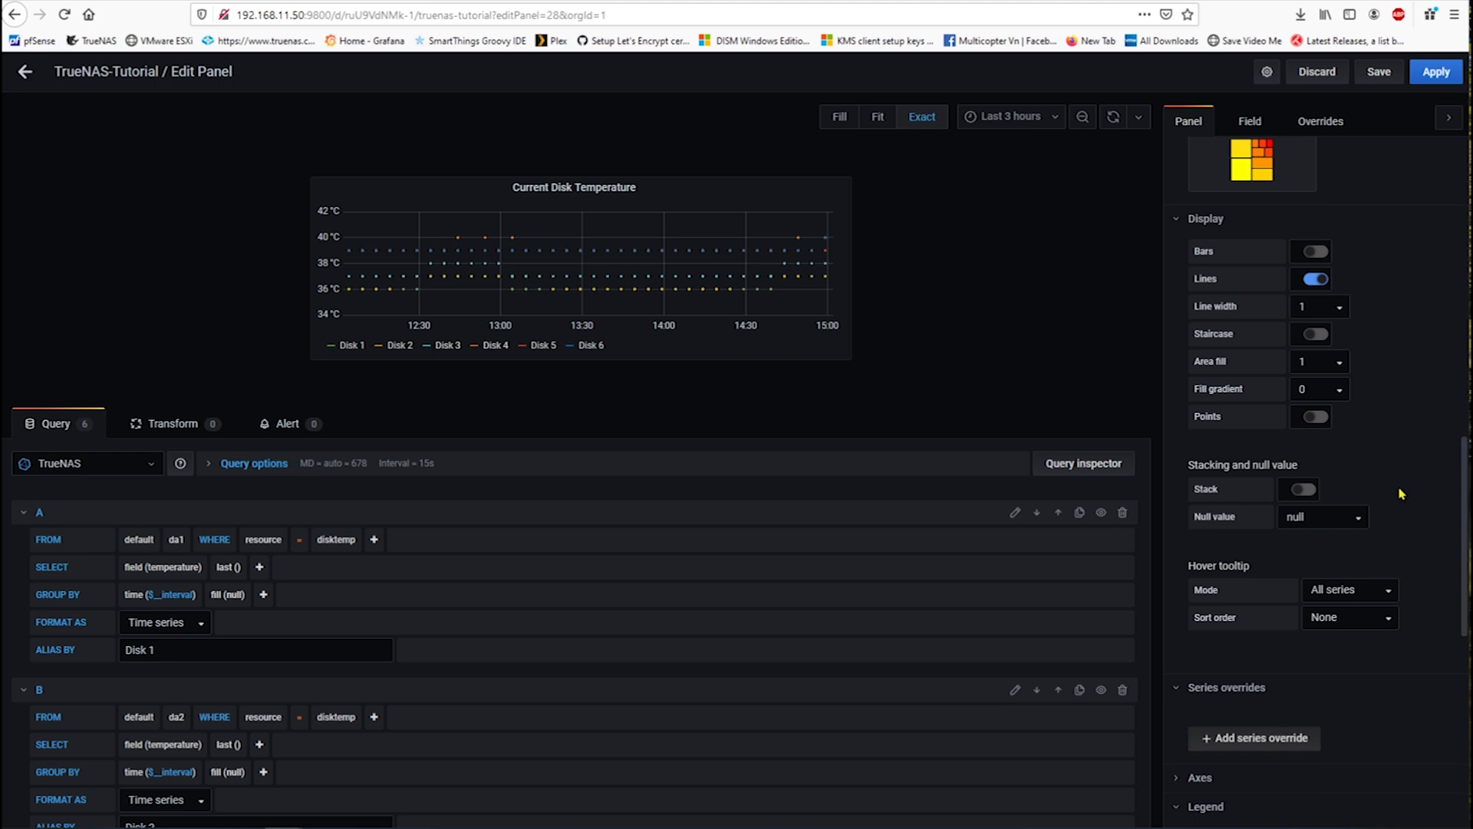
pyautogui.scroll(-3, 1400, 489)
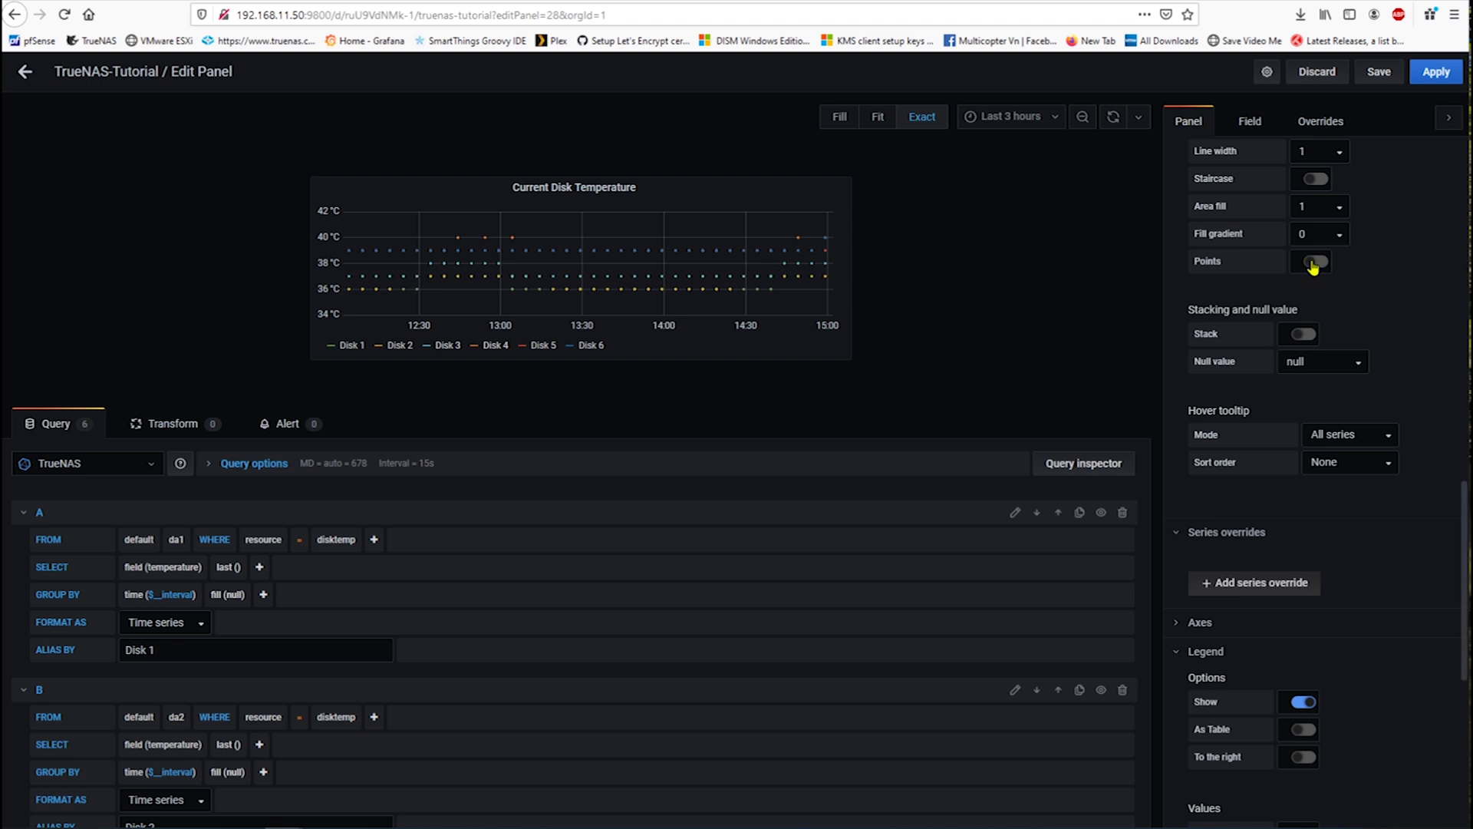
pyautogui.click(1318, 364)
pyautogui.click(1321, 385)
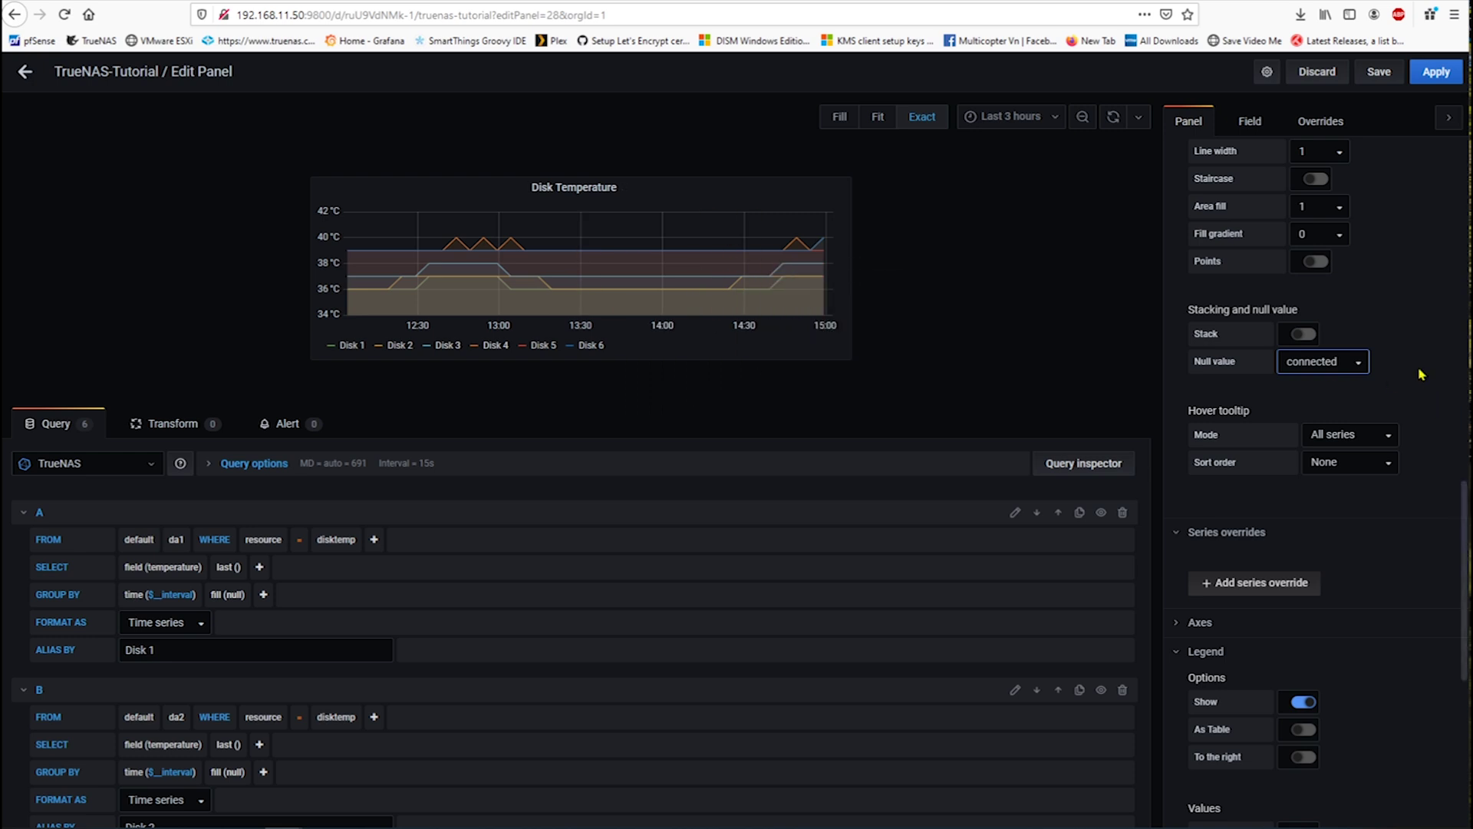
pyautogui.scroll(1, 1422, 374)
pyautogui.scroll(1, 1421, 375)
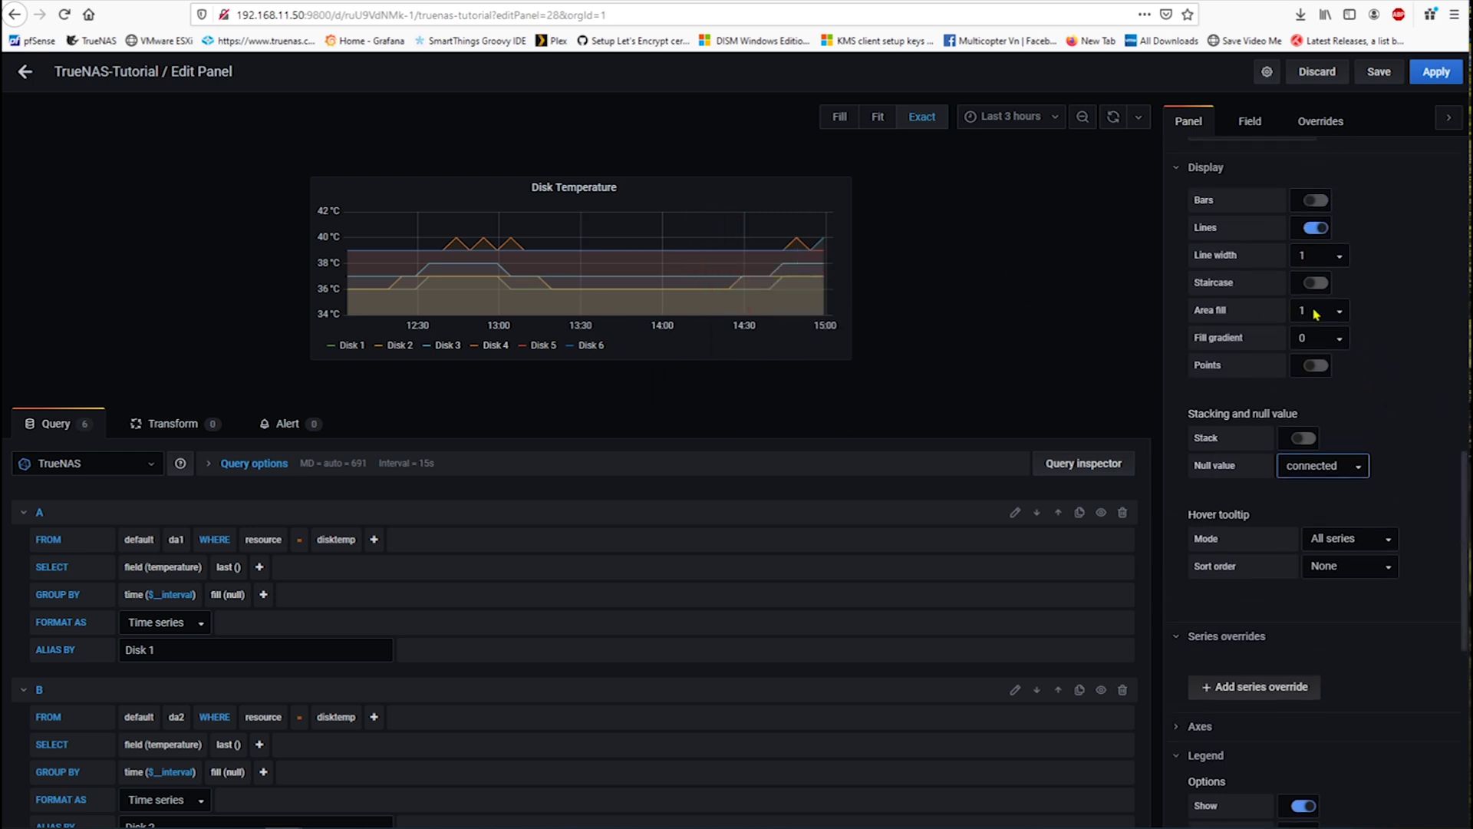
# Try fill gradients of 2, 5, 3 and 1, settling on 2
pyautogui.click(1332, 341)
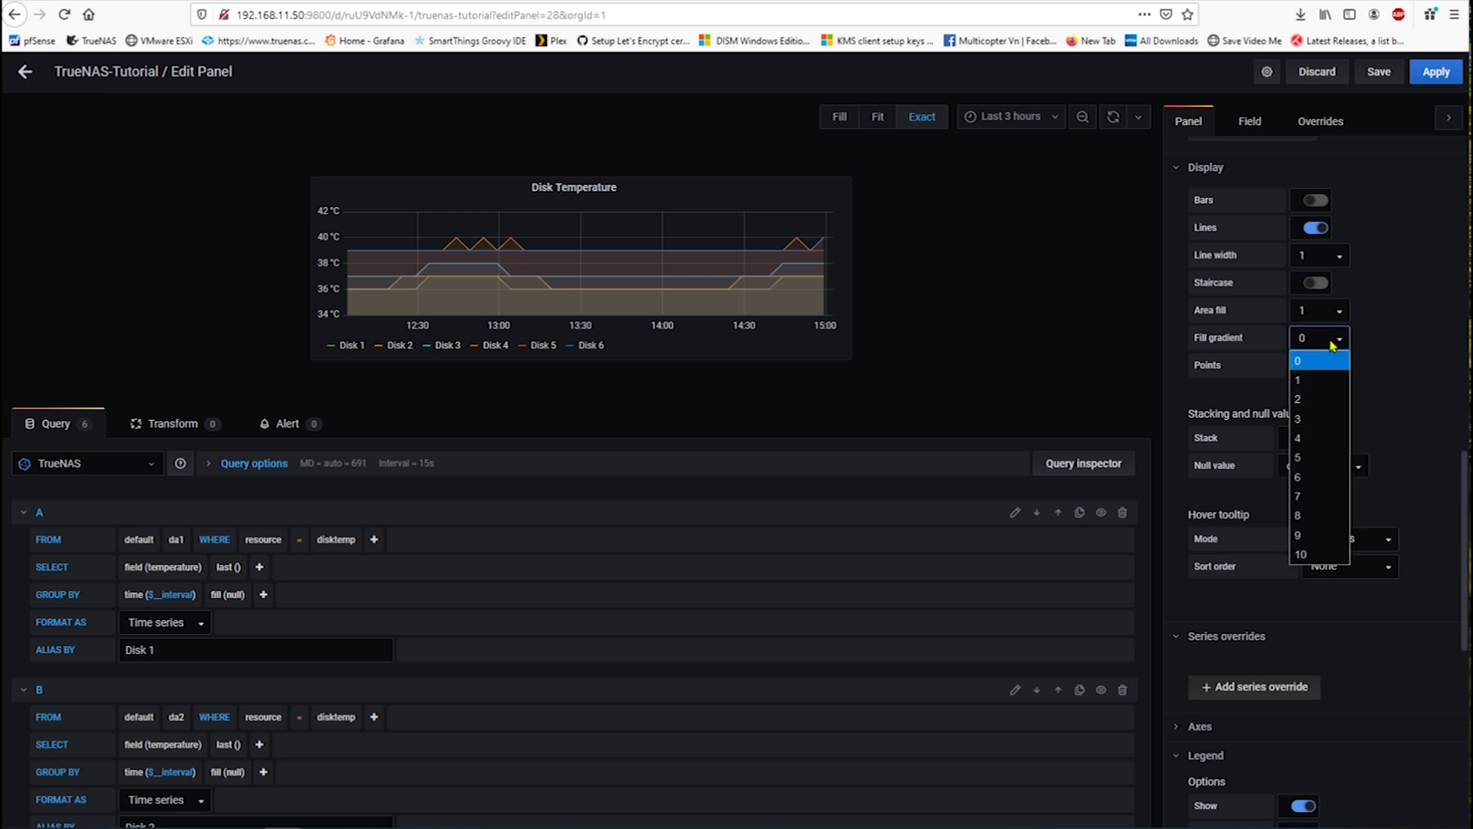
pyautogui.click(1318, 400)
pyautogui.click(1329, 340)
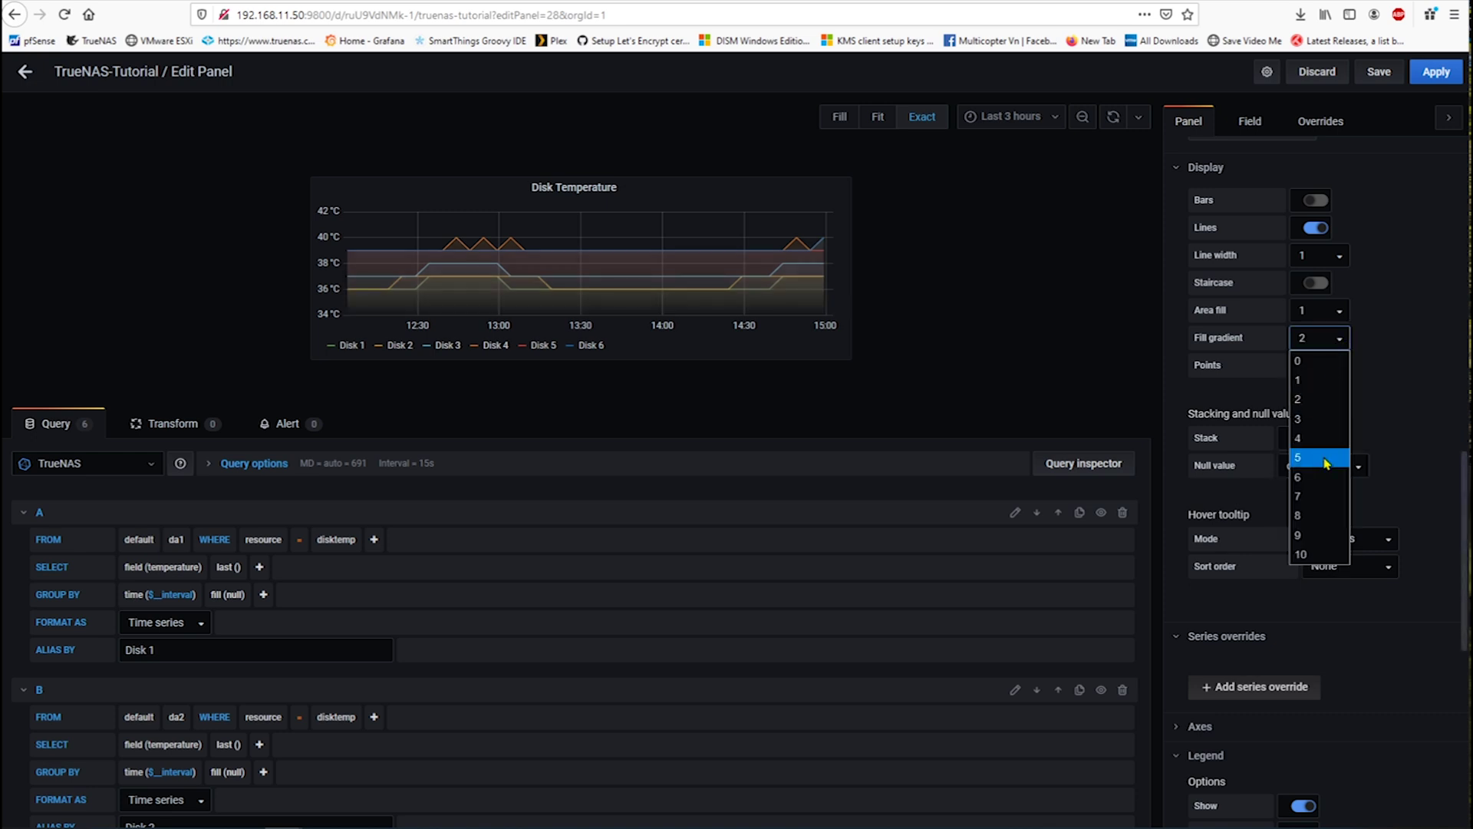
pyautogui.click(1322, 458)
pyautogui.click(1333, 342)
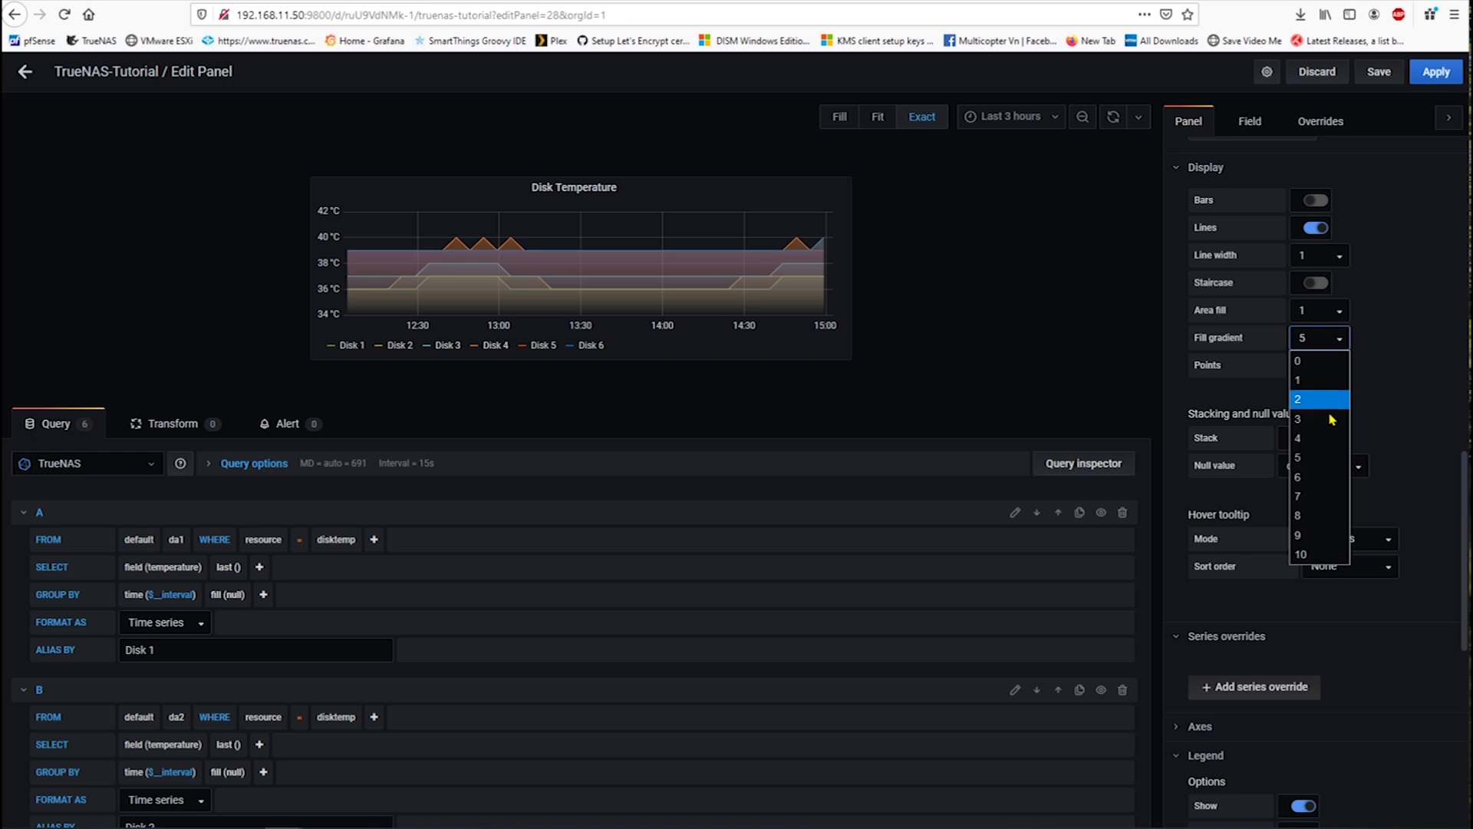
pyautogui.click(1323, 422)
pyautogui.click(1333, 341)
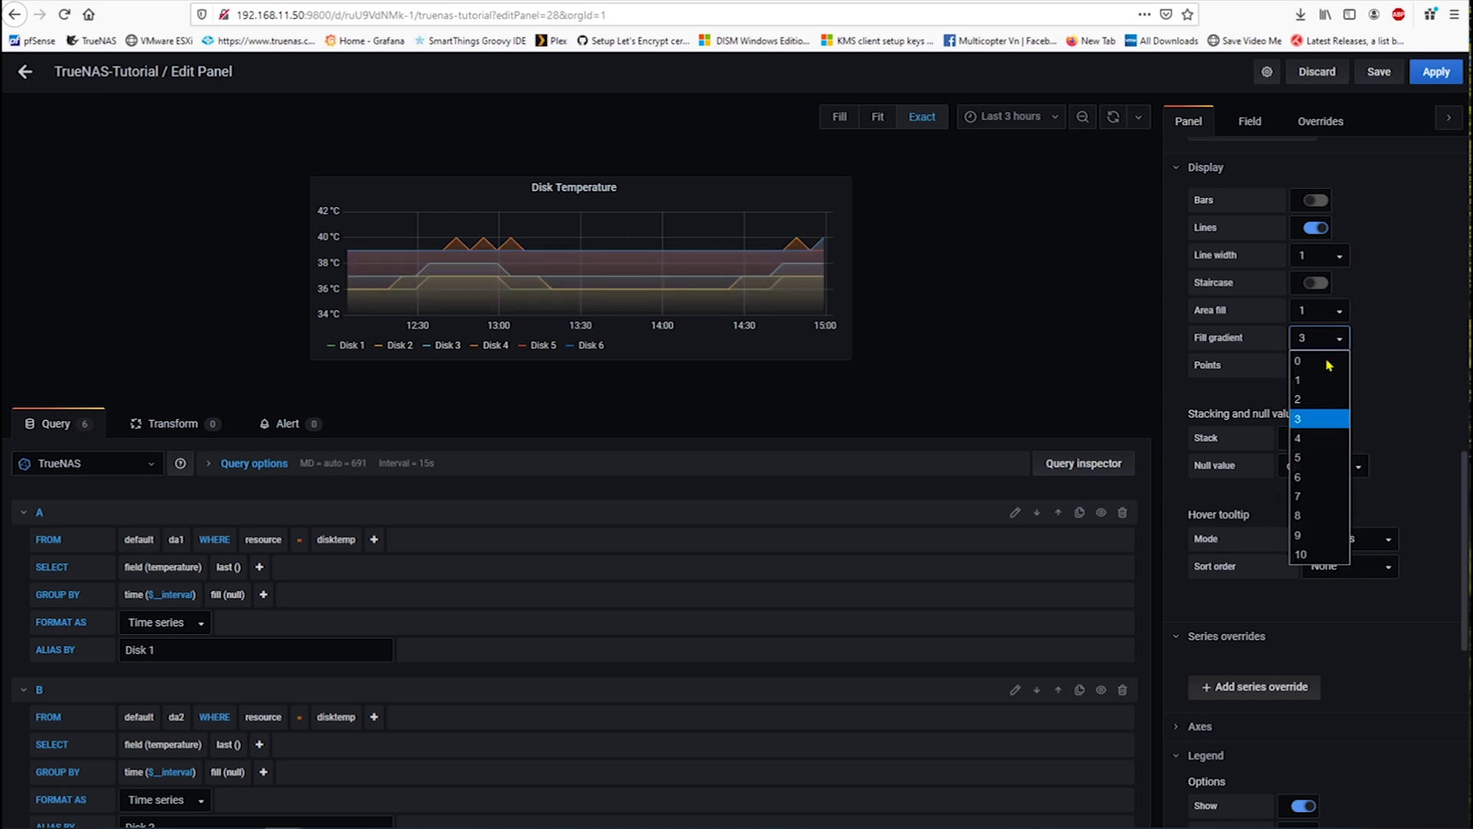
pyautogui.click(1321, 387)
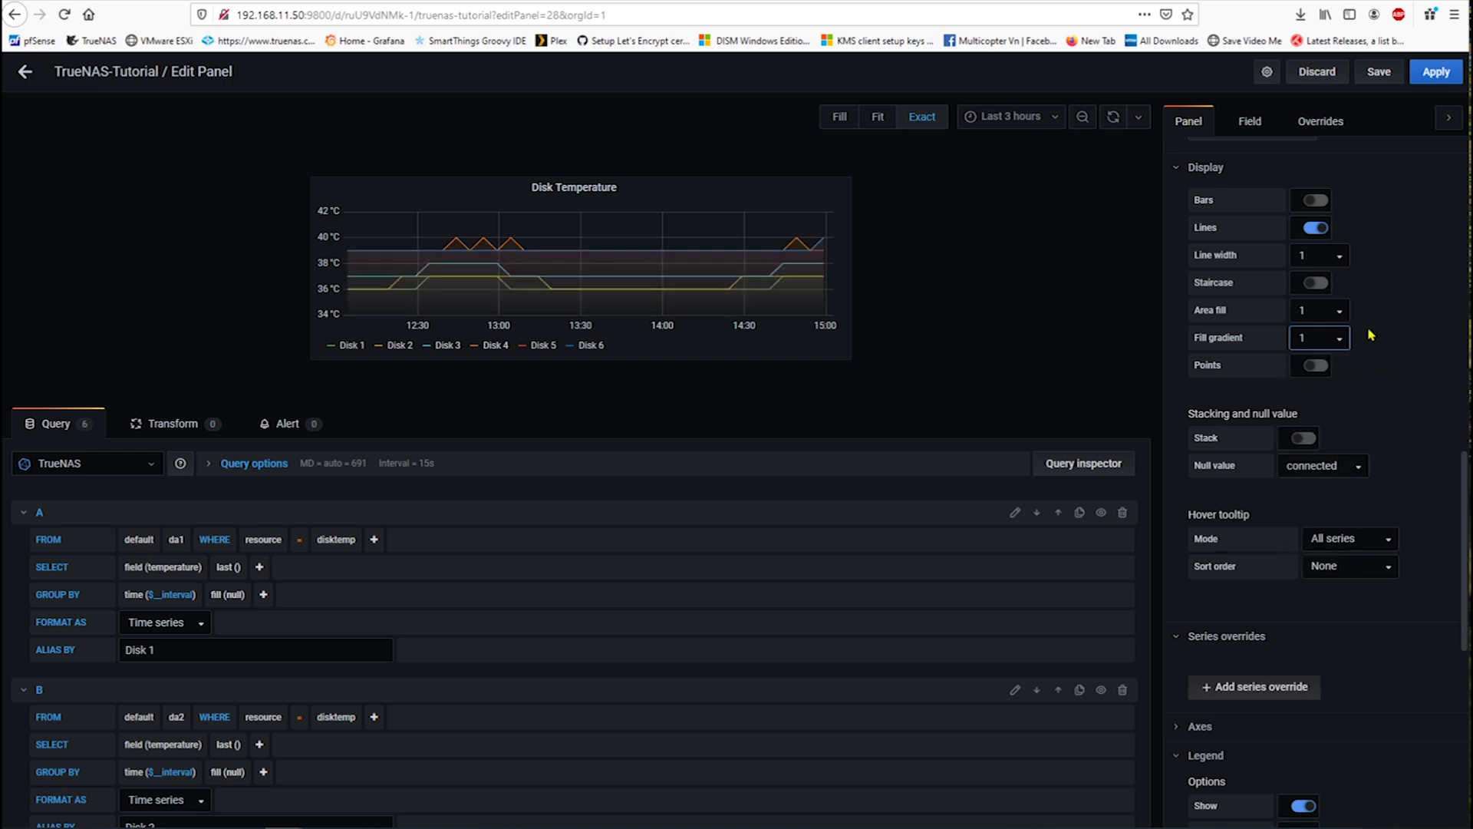
pyautogui.click(1342, 338)
pyautogui.click(1310, 405)
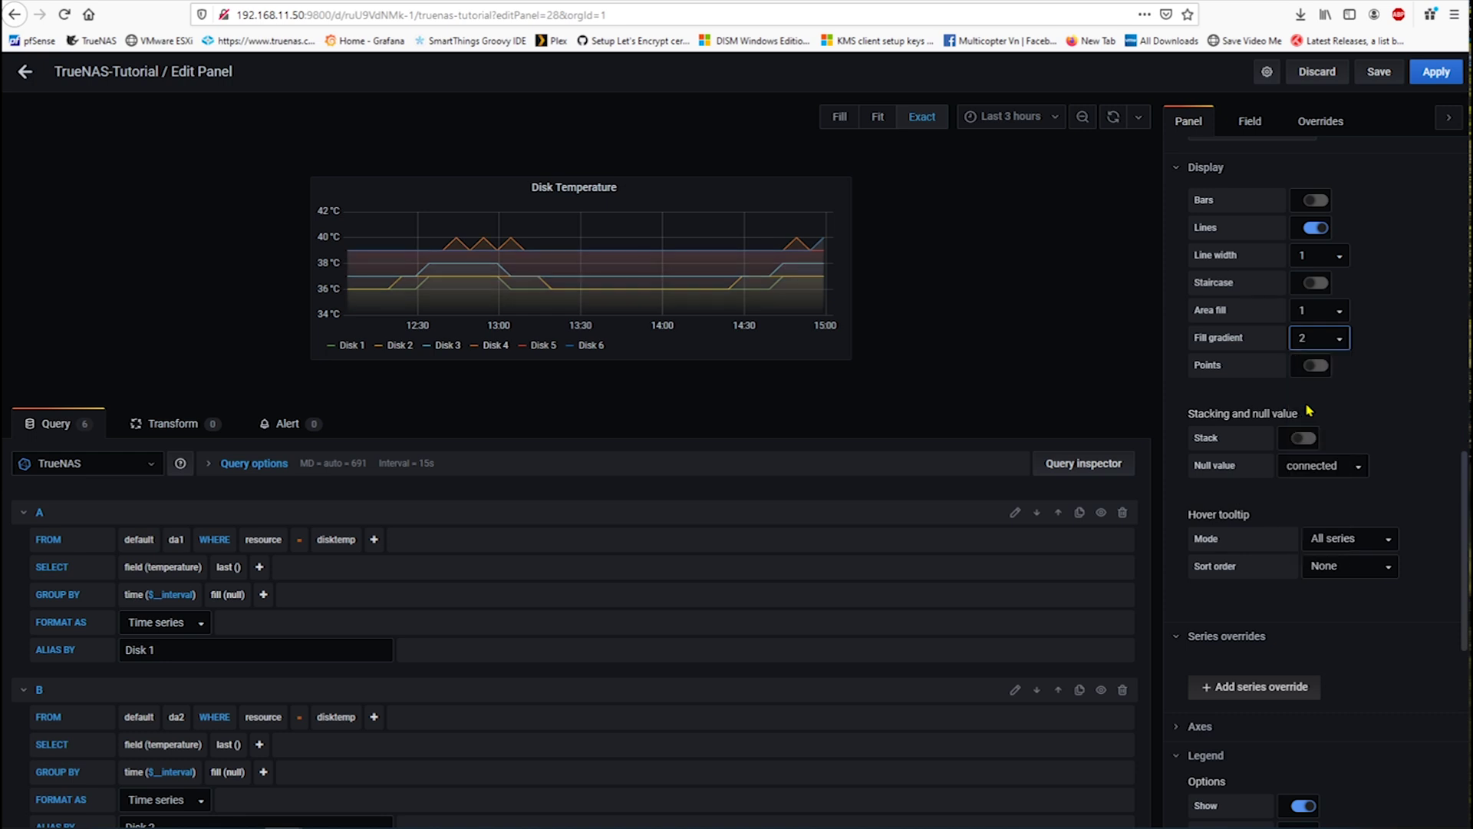
pyautogui.click(1392, 341)
# Set line width to 2, briefly trying Bars on and off
pyautogui.click(1337, 258)
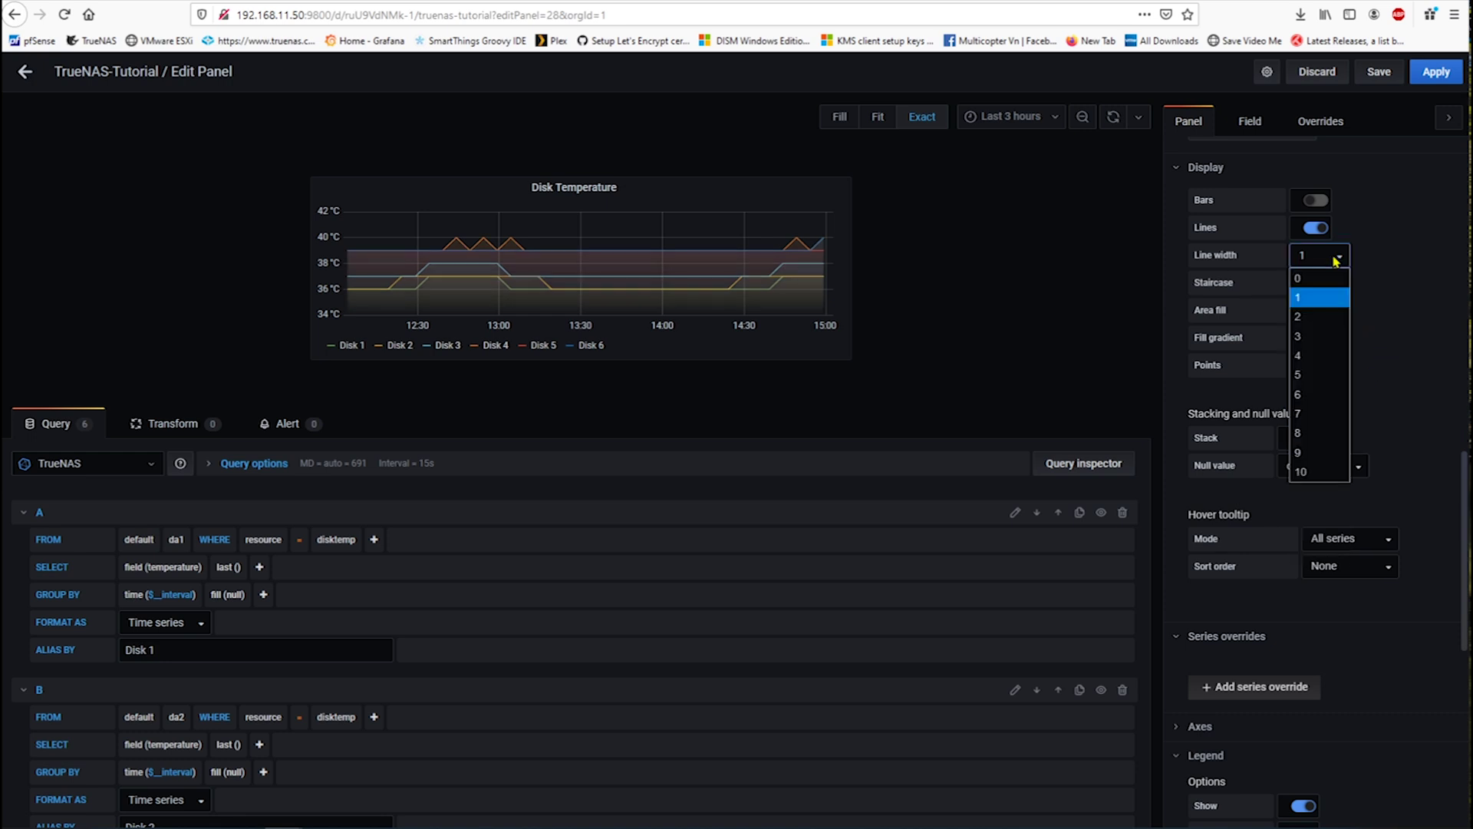
pyautogui.click(1316, 318)
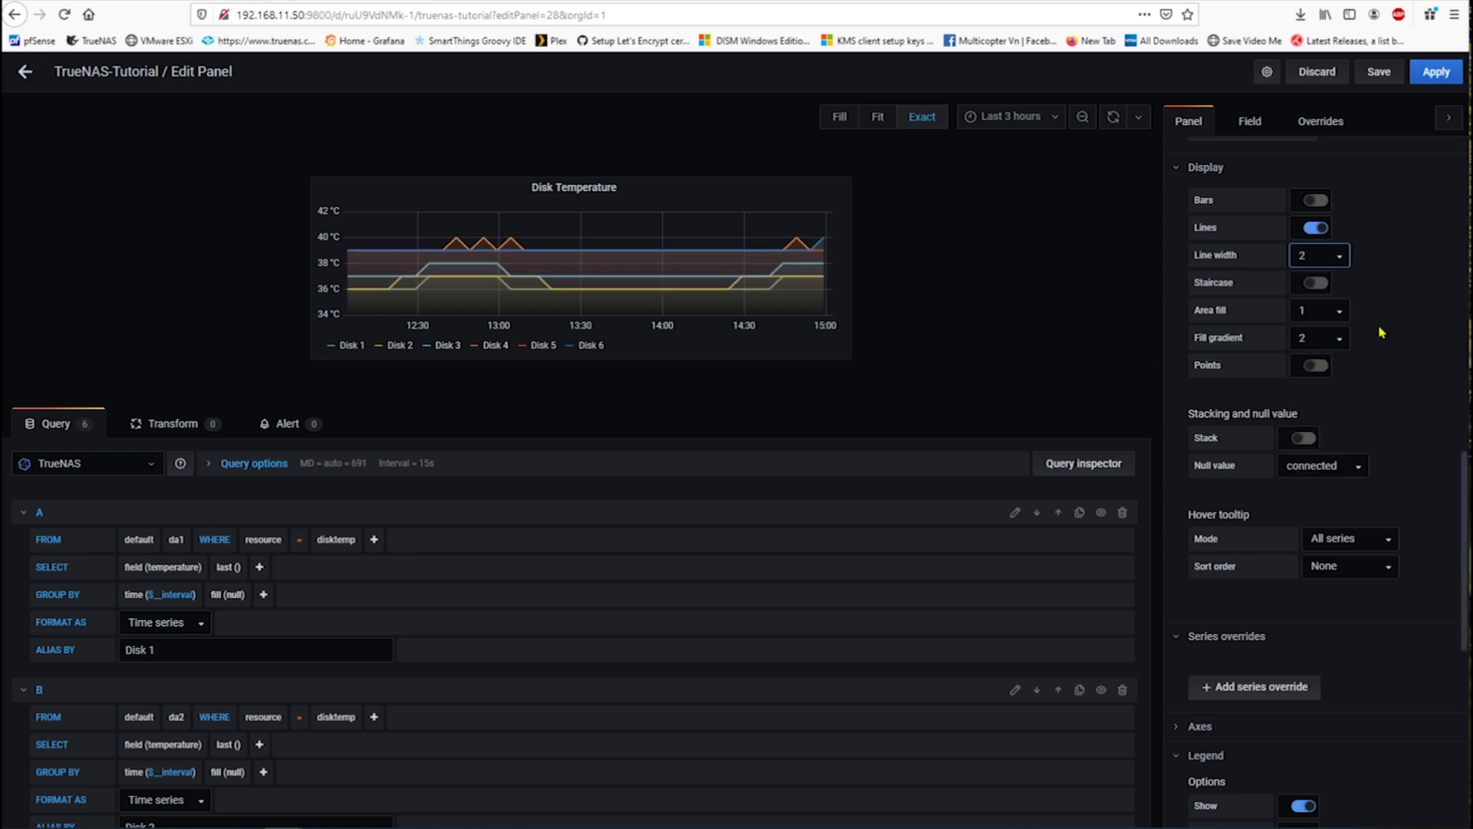
pyautogui.click(1315, 201)
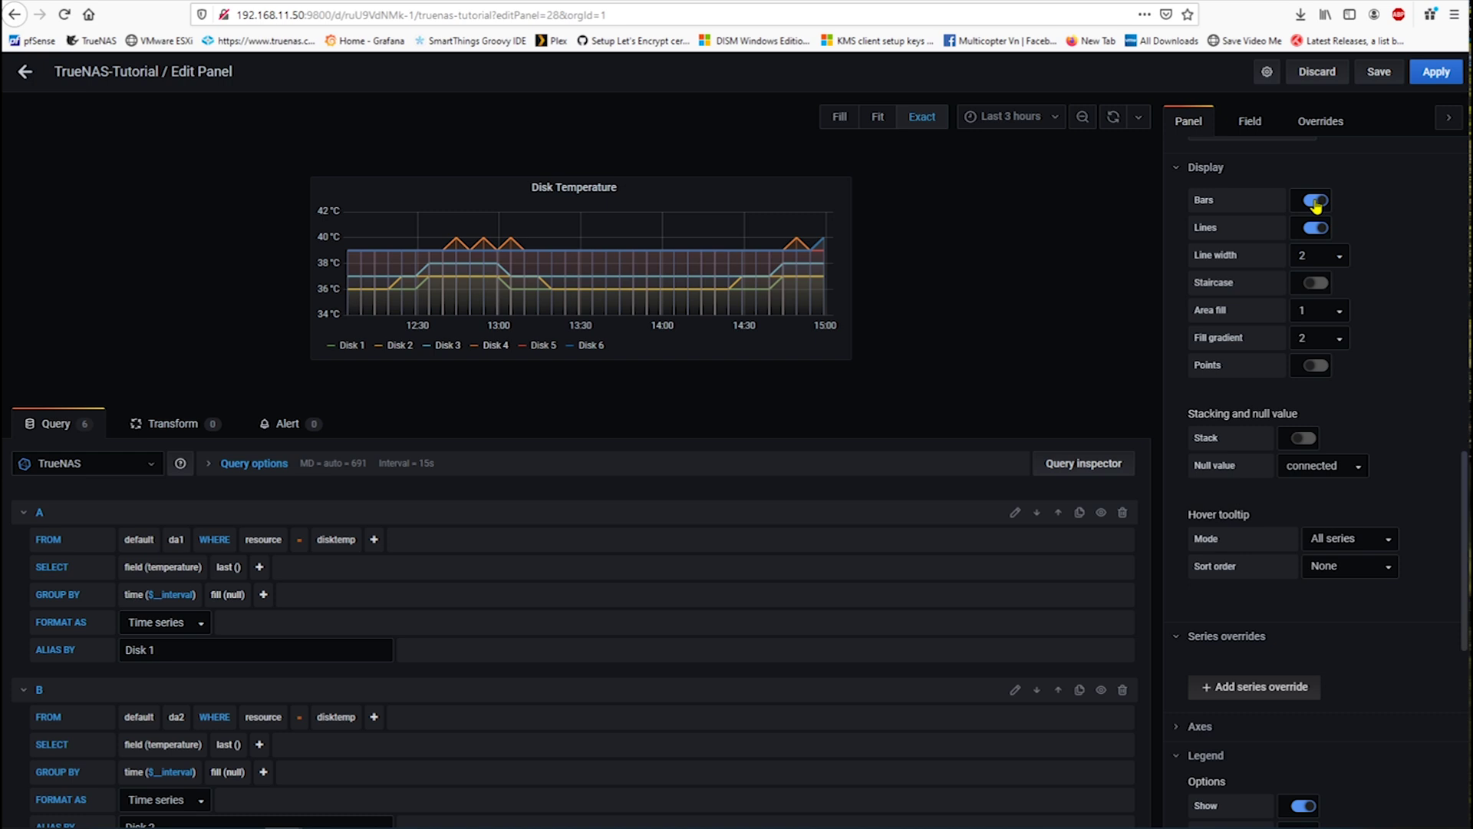
pyautogui.click(1315, 201)
pyautogui.scroll(-2, 1393, 436)
pyautogui.scroll(-1, 1393, 438)
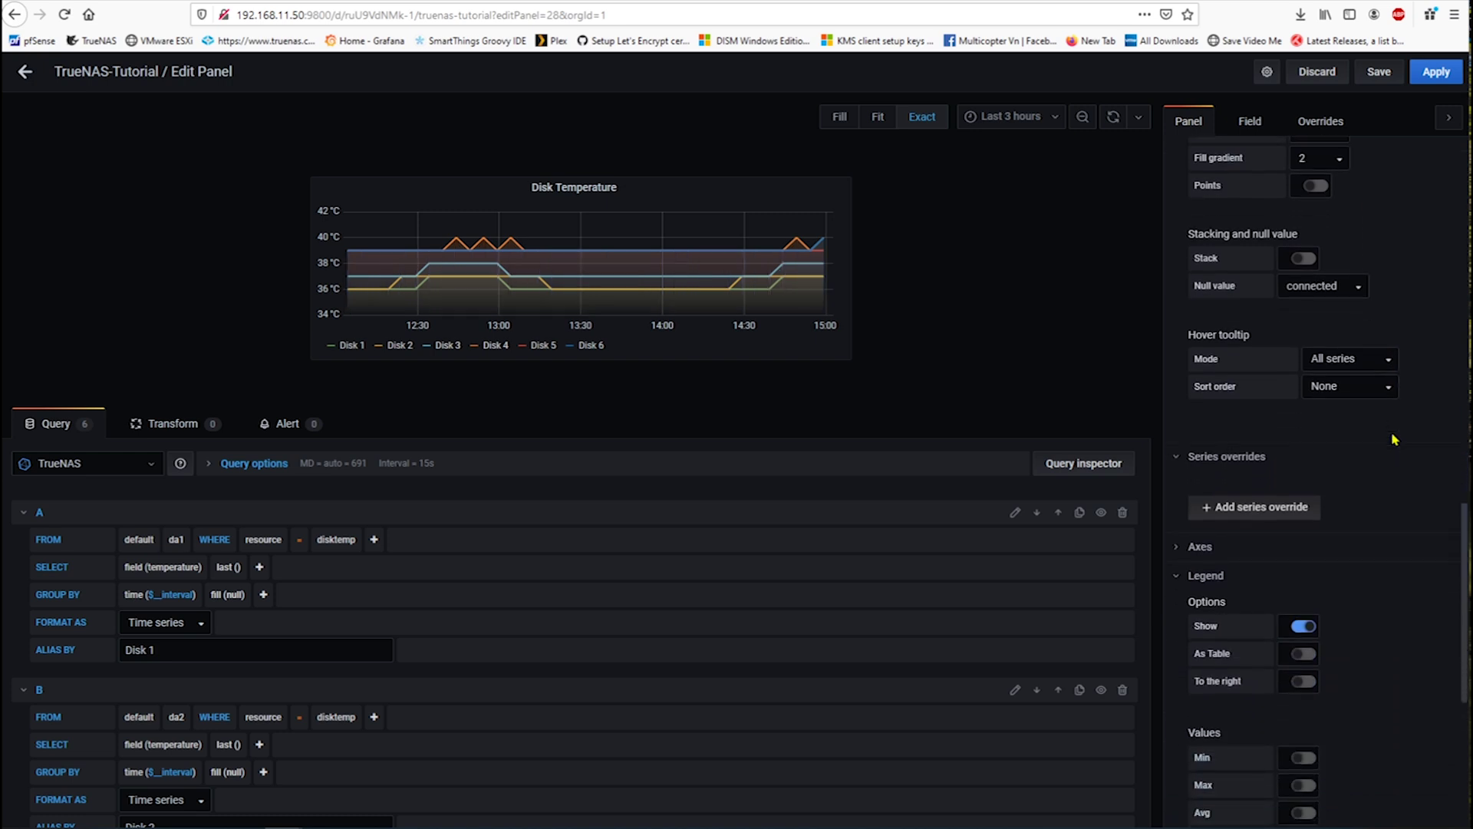
pyautogui.scroll(-1, 1392, 441)
pyautogui.scroll(-2, 1393, 440)
pyautogui.scroll(-1, 1393, 440)
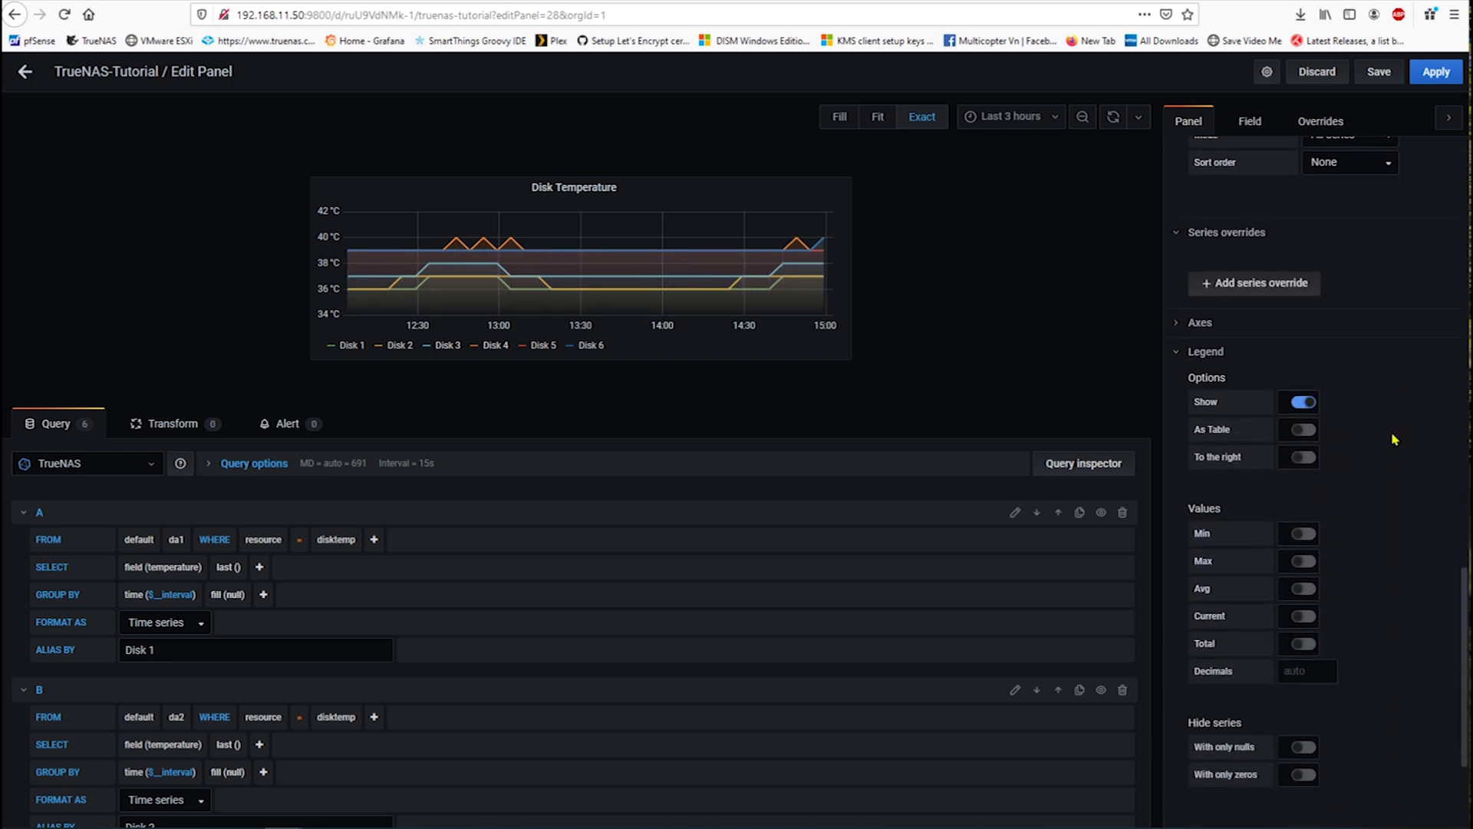
# Try the legend as a table and on the right, then revert both
pyautogui.click(1305, 425)
pyautogui.click(1306, 420)
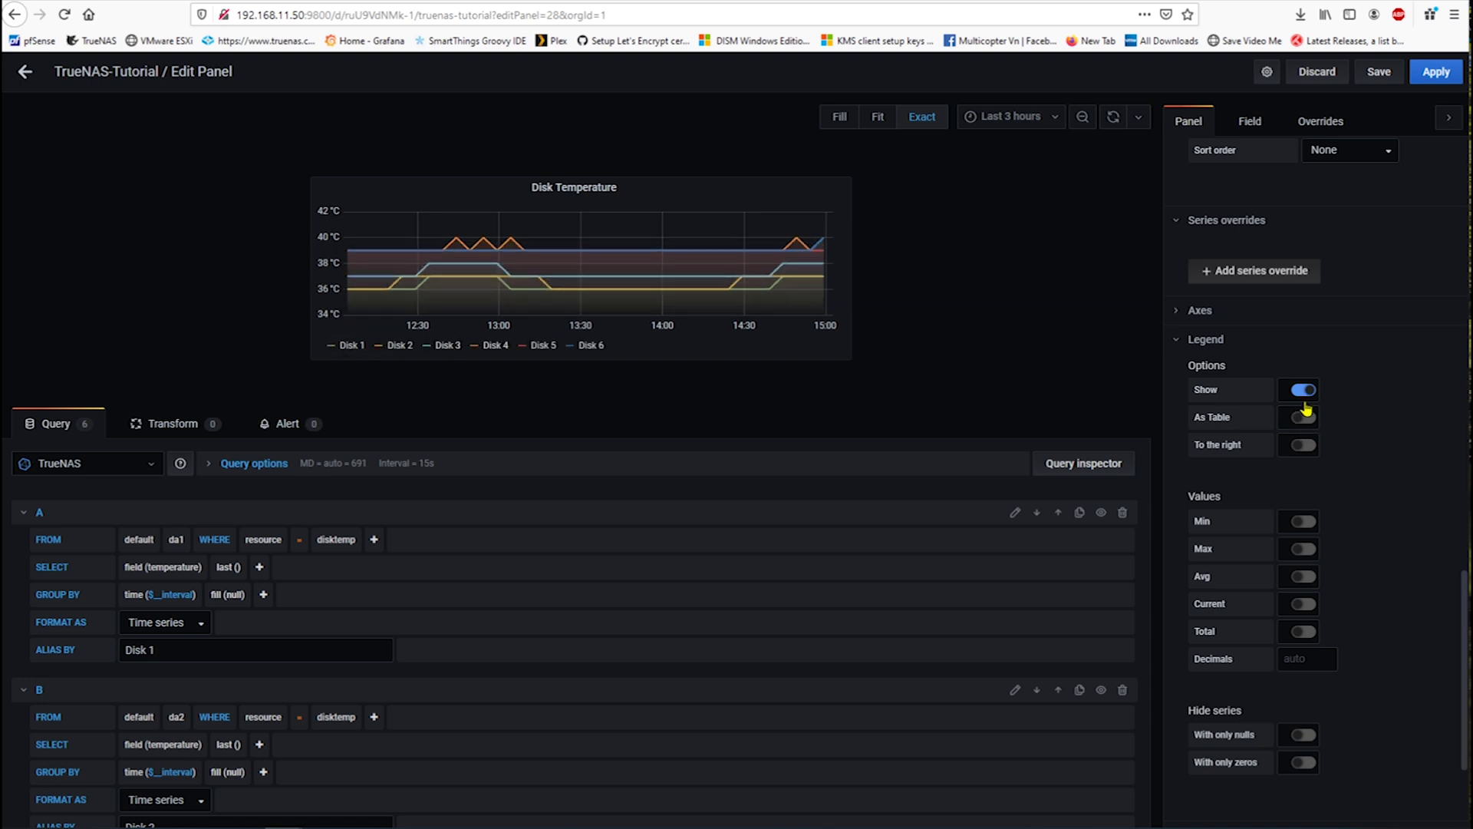
pyautogui.click(1303, 446)
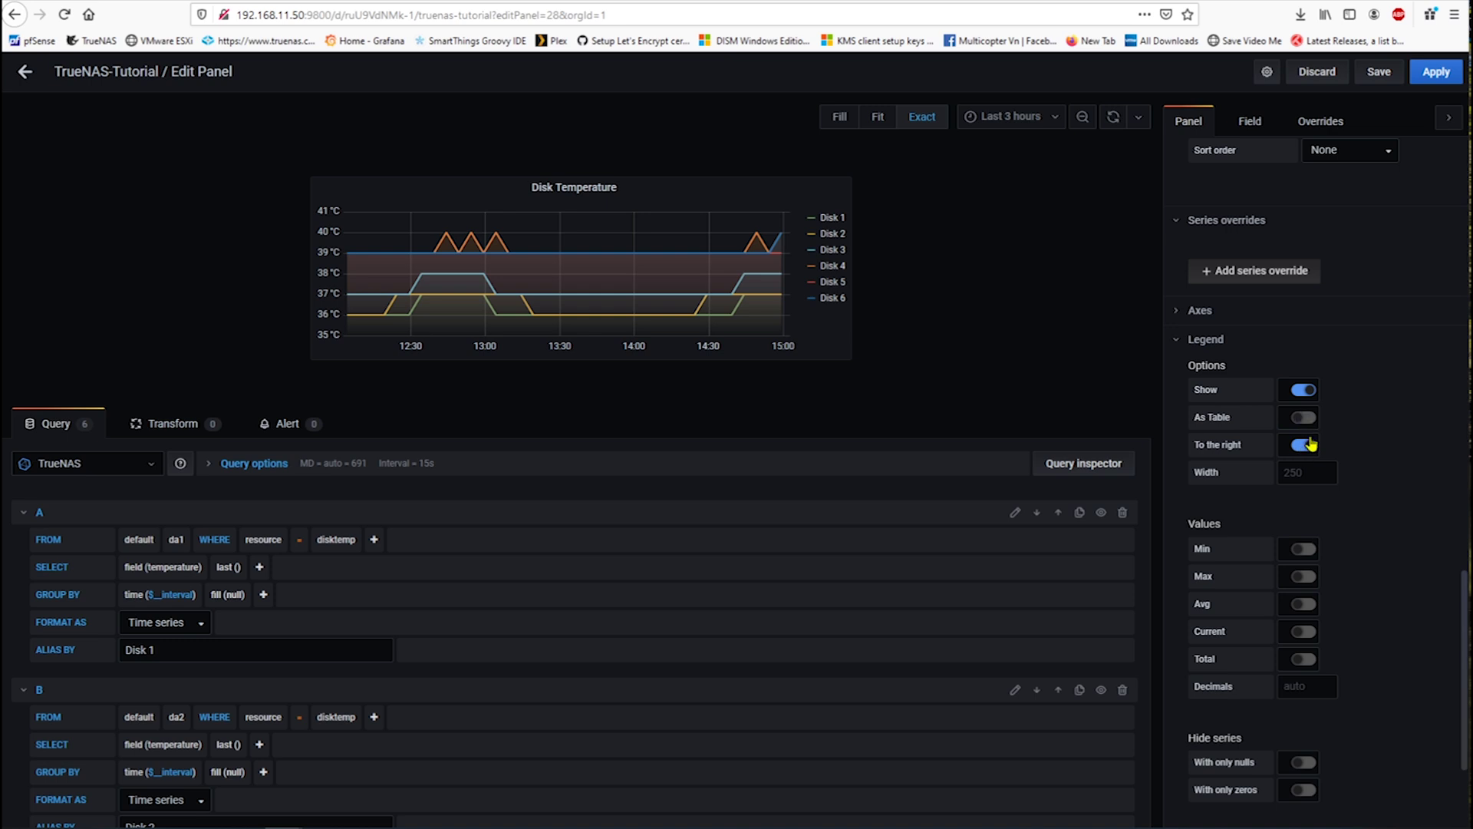
pyautogui.click(1306, 445)
pyautogui.scroll(-2, 1386, 468)
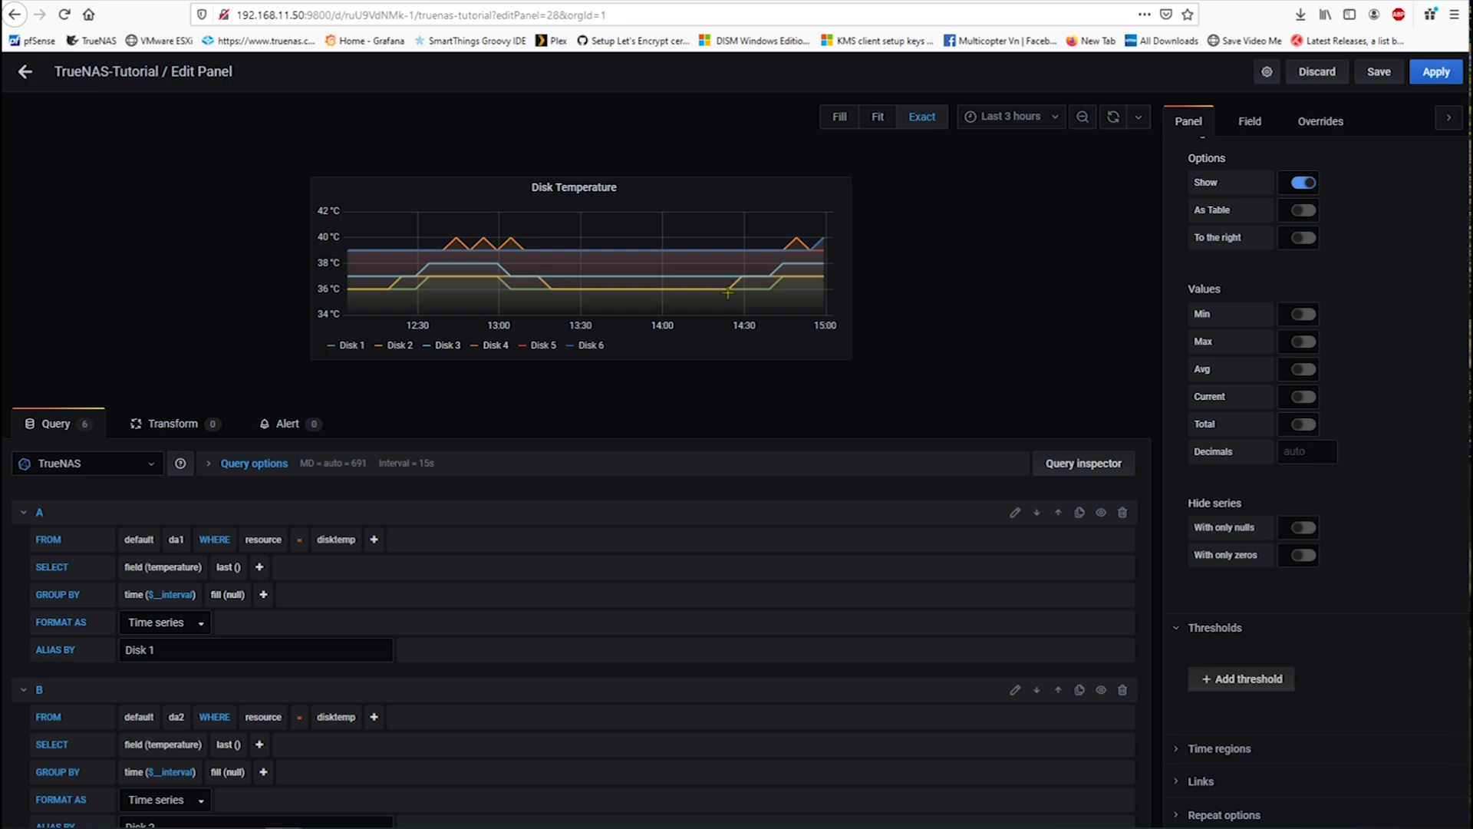
# Show each disk's Current value in the legend with 0 decimals, then apply
pyautogui.click(1304, 314)
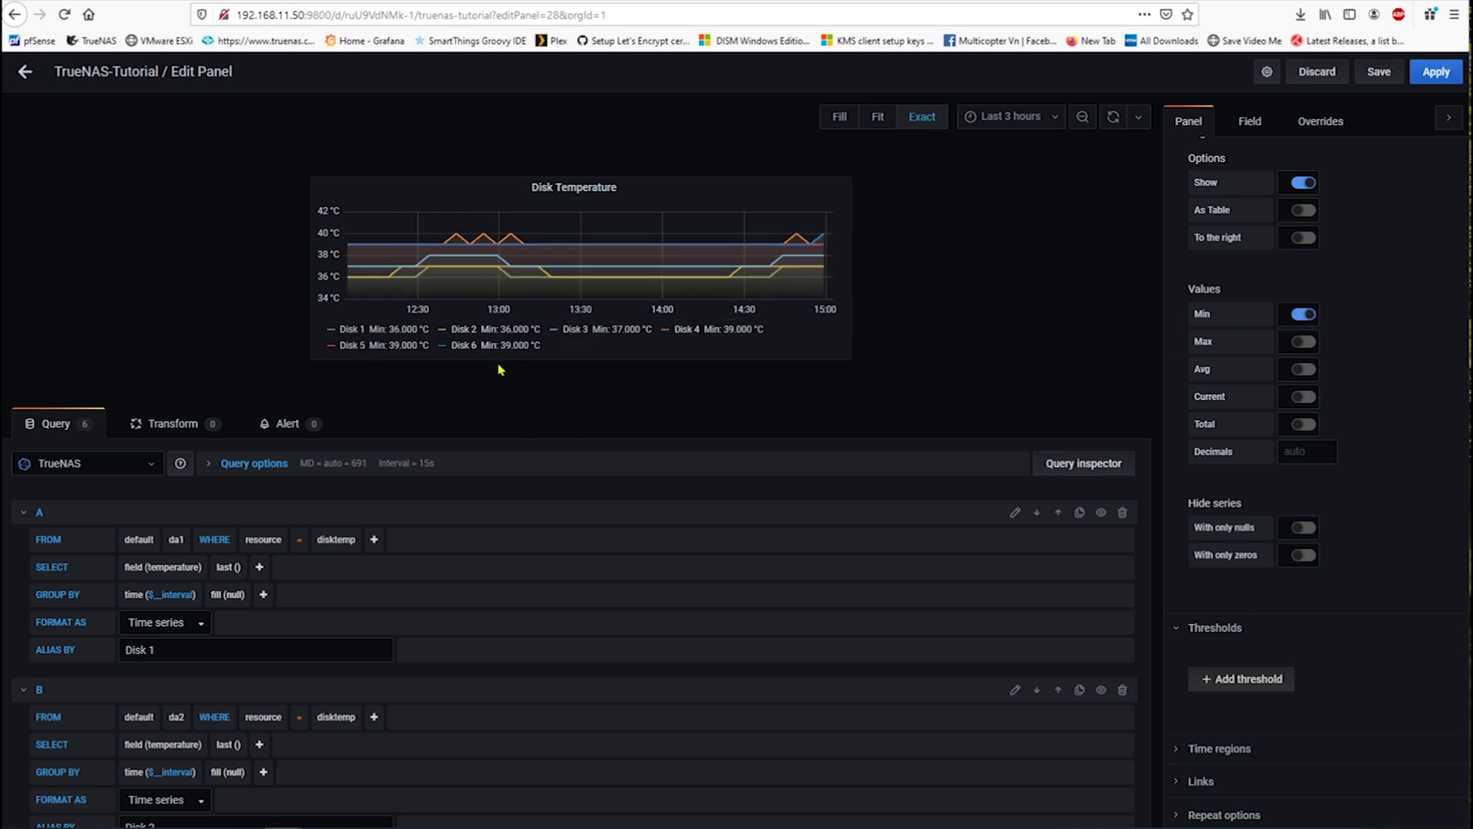
pyautogui.moveTo(598, 344)
pyautogui.click(1305, 315)
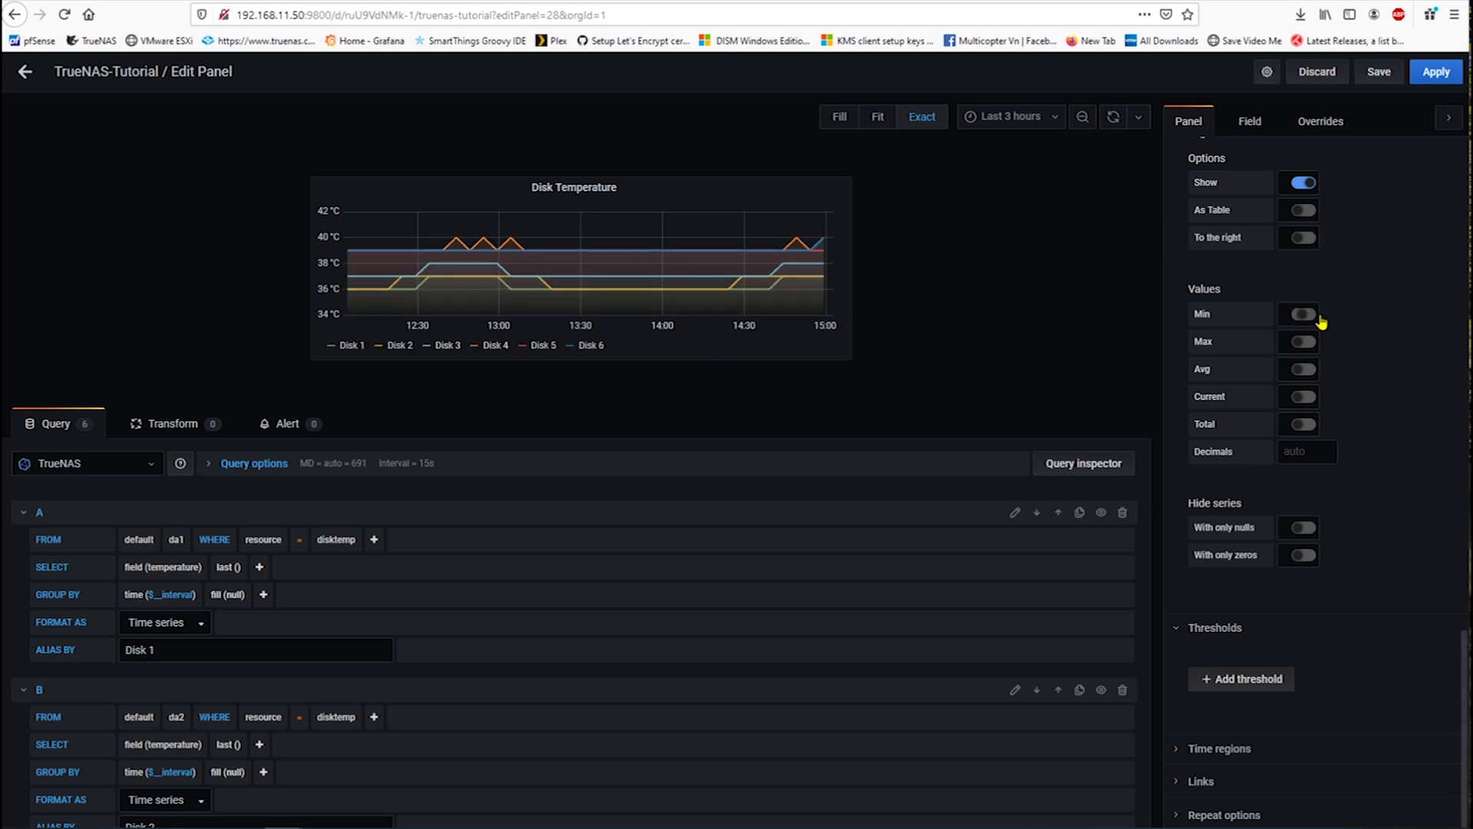
pyautogui.click(1304, 396)
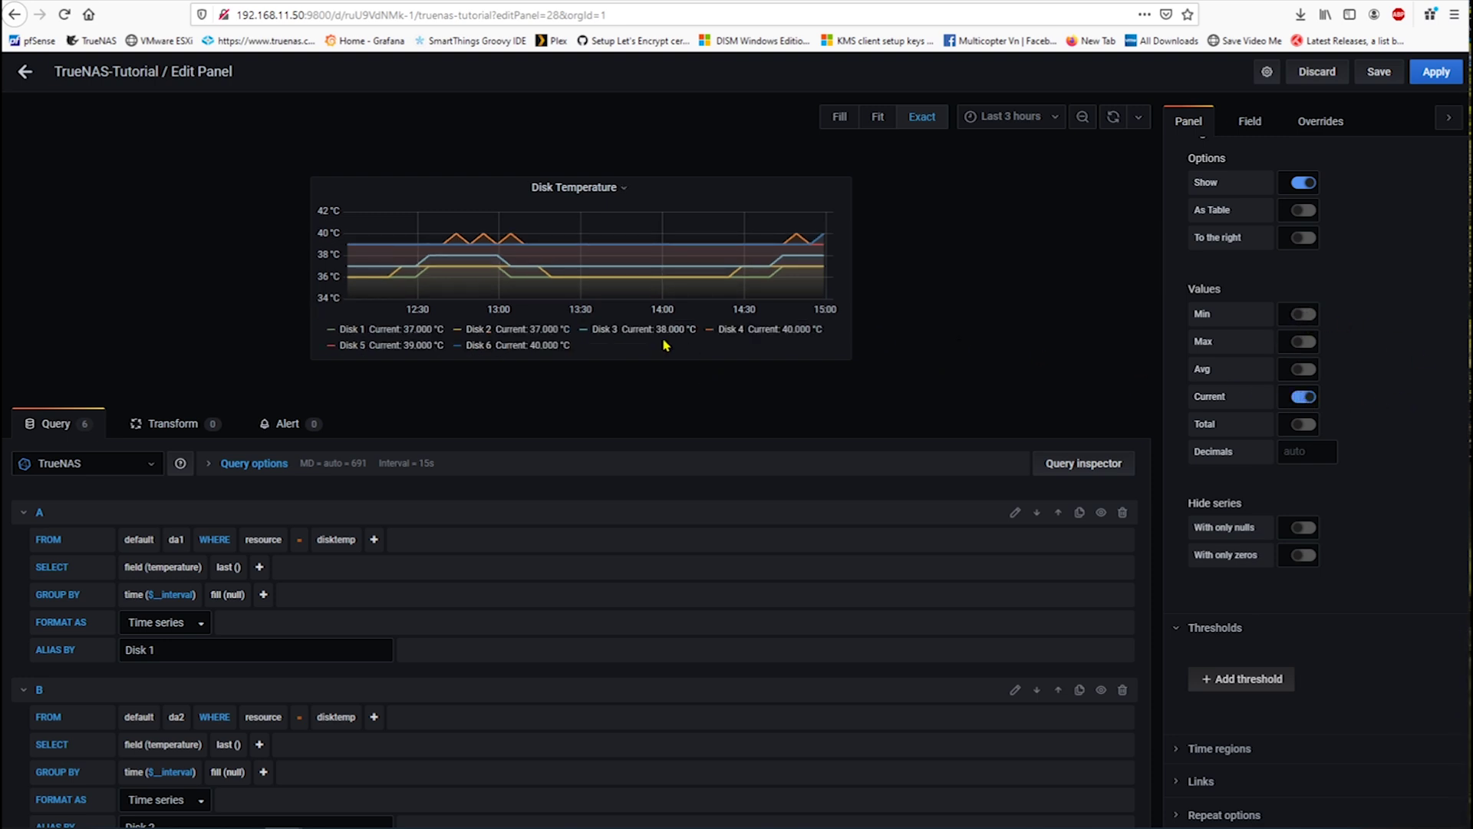
pyautogui.click(1310, 449)
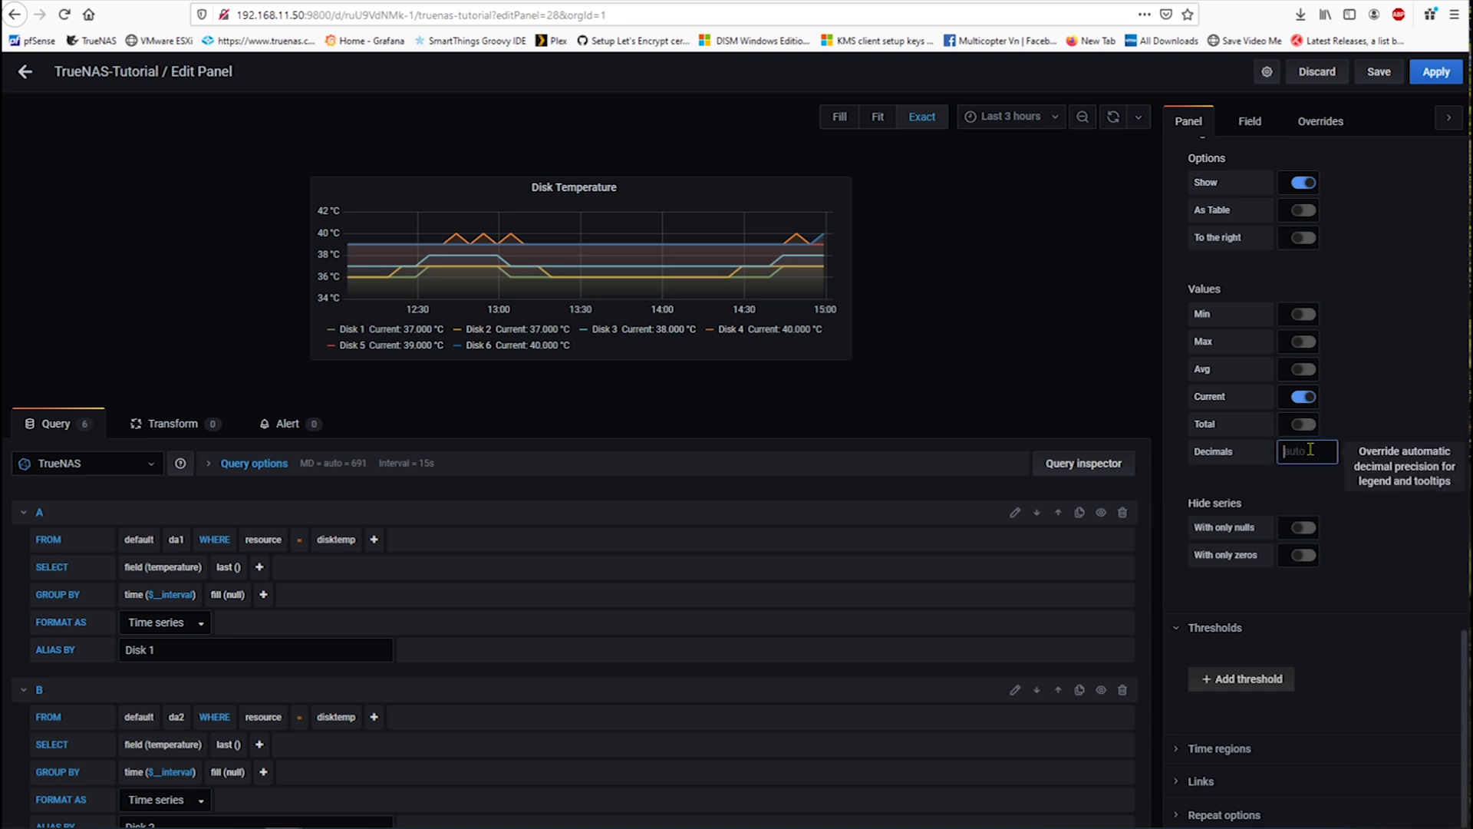
pyautogui.write('0')
pyautogui.click(1379, 432)
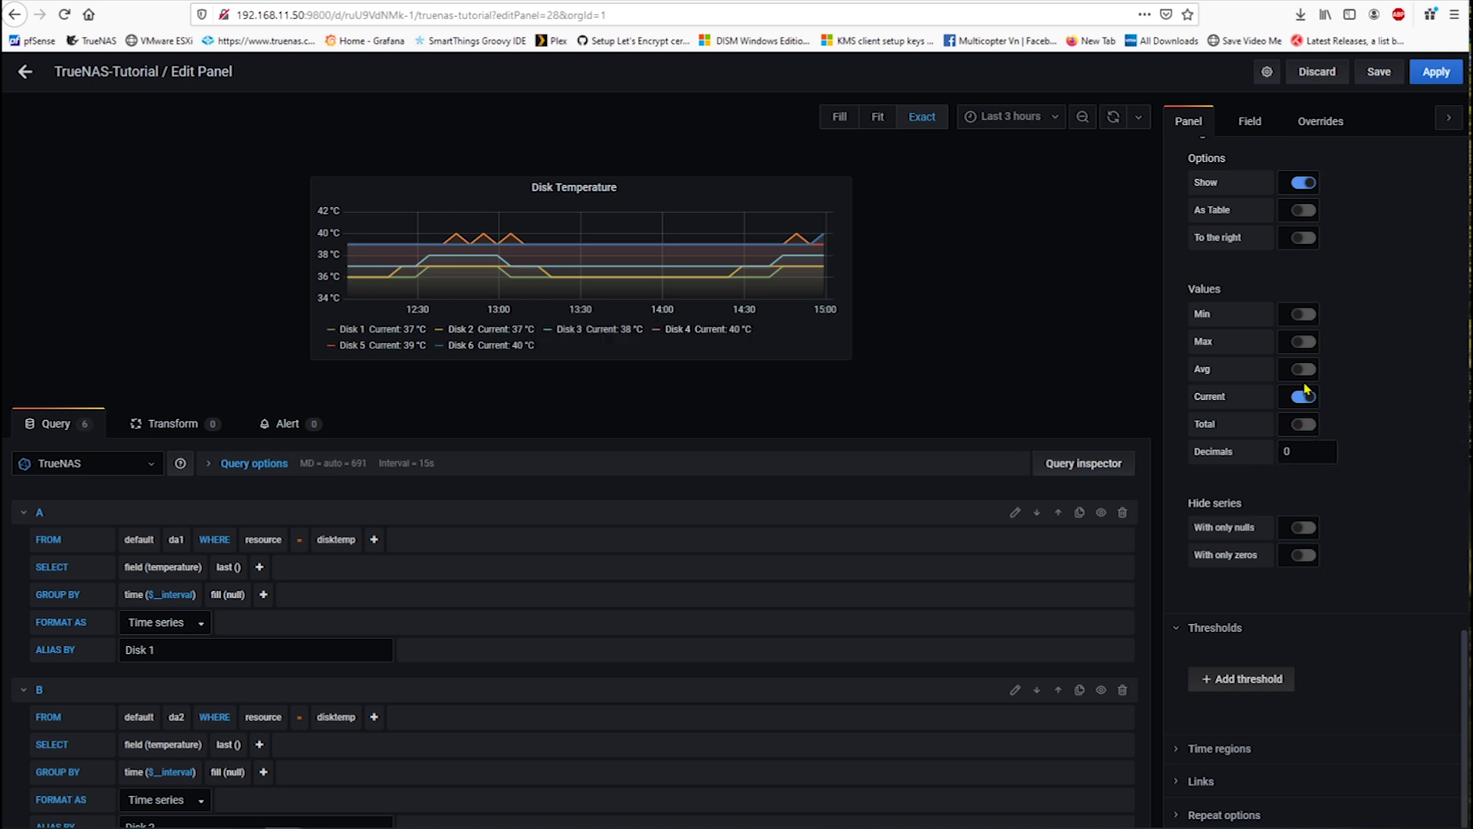
pyautogui.click(1294, 454)
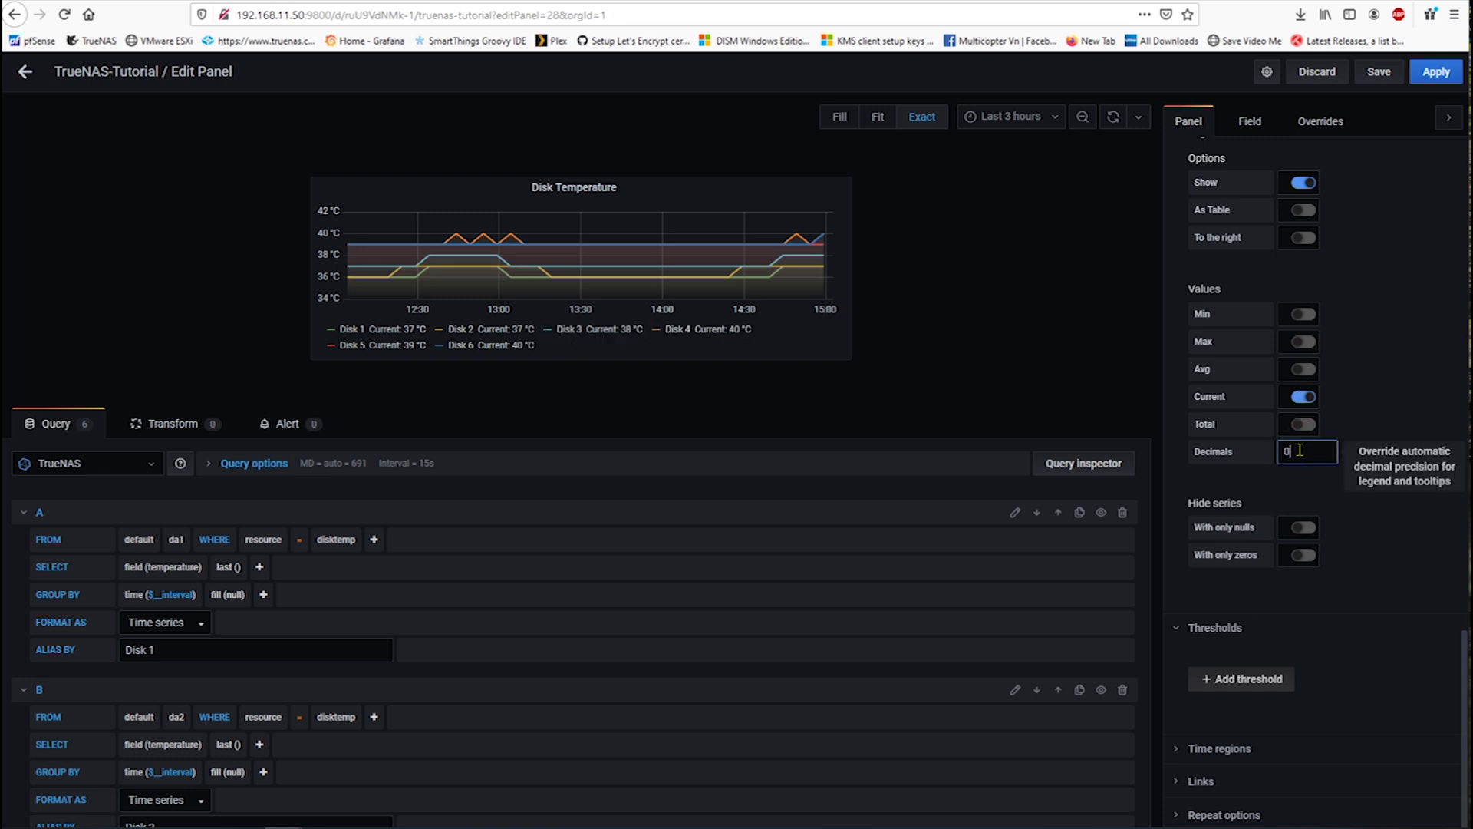
pyautogui.click(1379, 386)
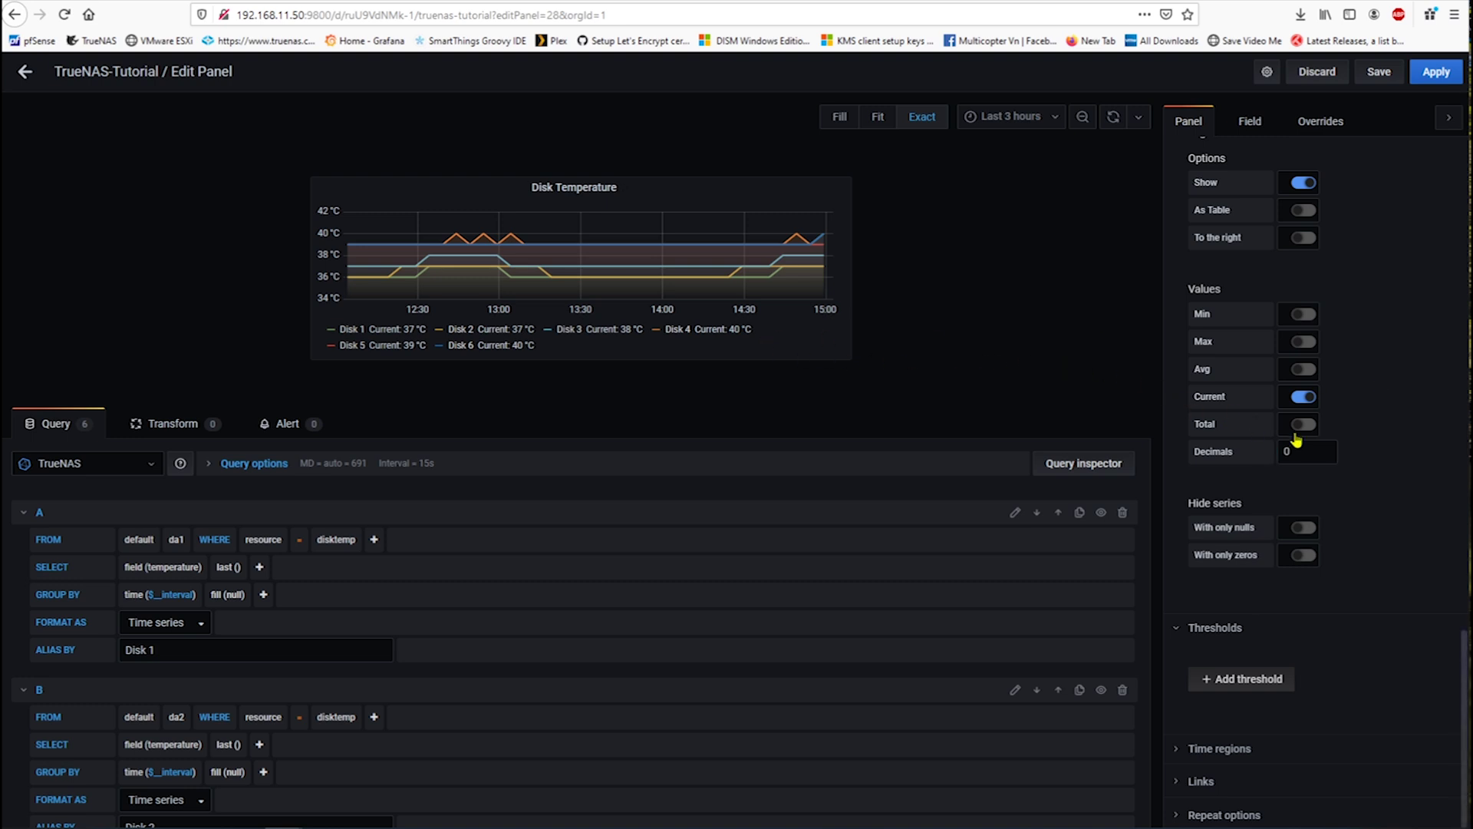
pyautogui.scroll(2, 1345, 495)
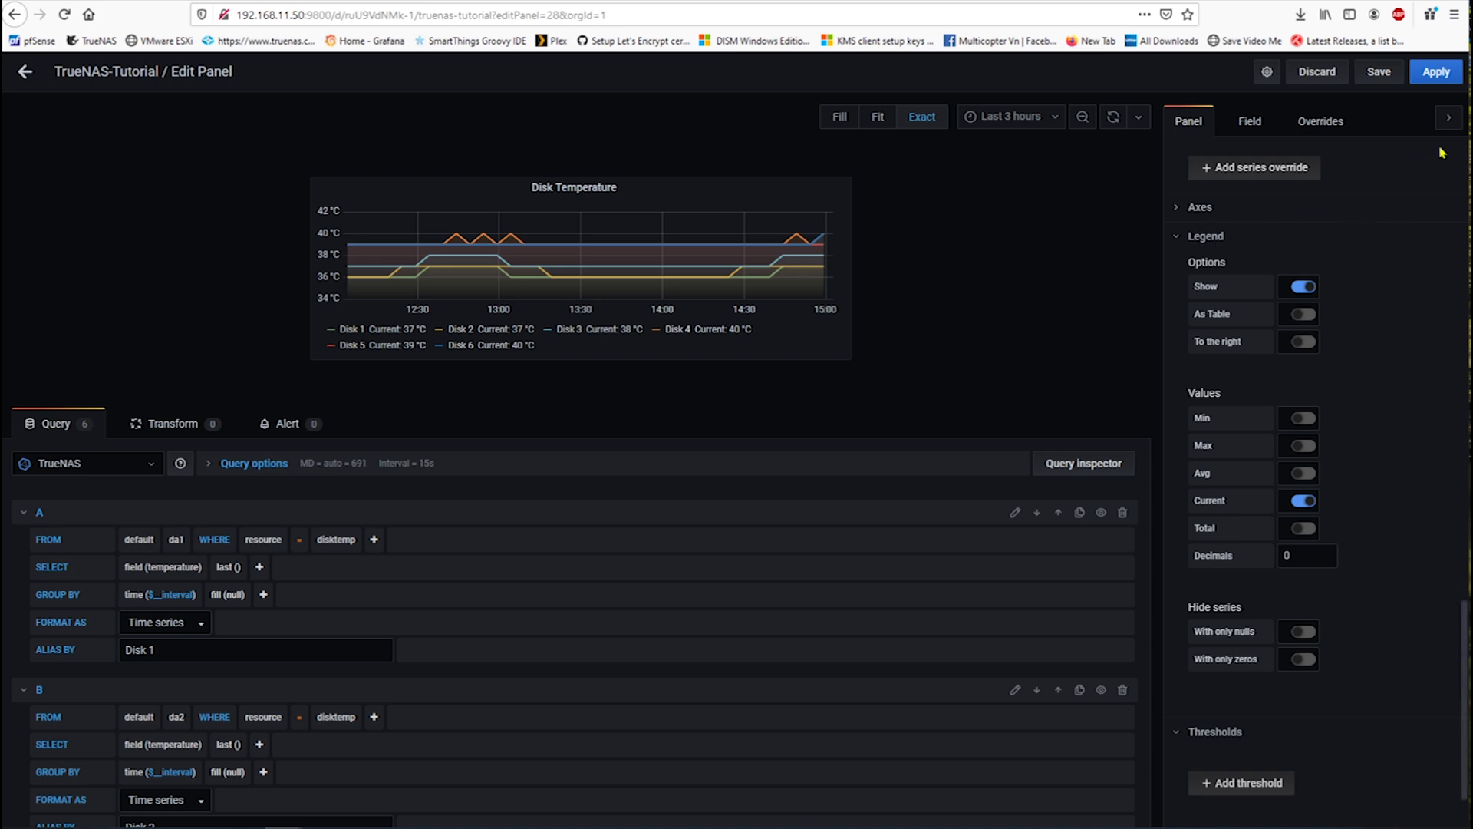
pyautogui.click(1435, 73)
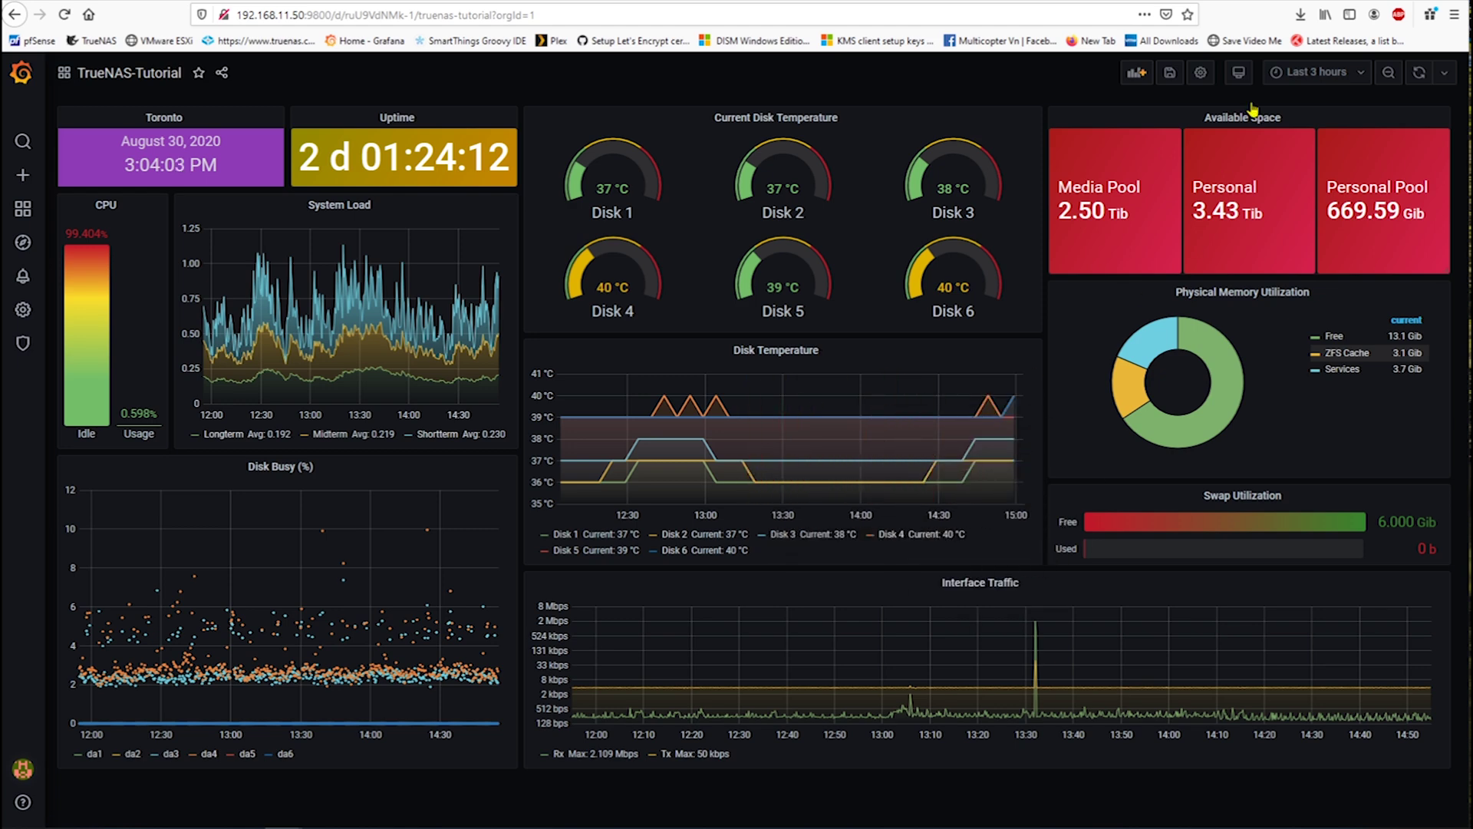
# Change the dashboard time range and open the Available Space panel's options
pyautogui.click(1330, 72)
pyautogui.click(1308, 262)
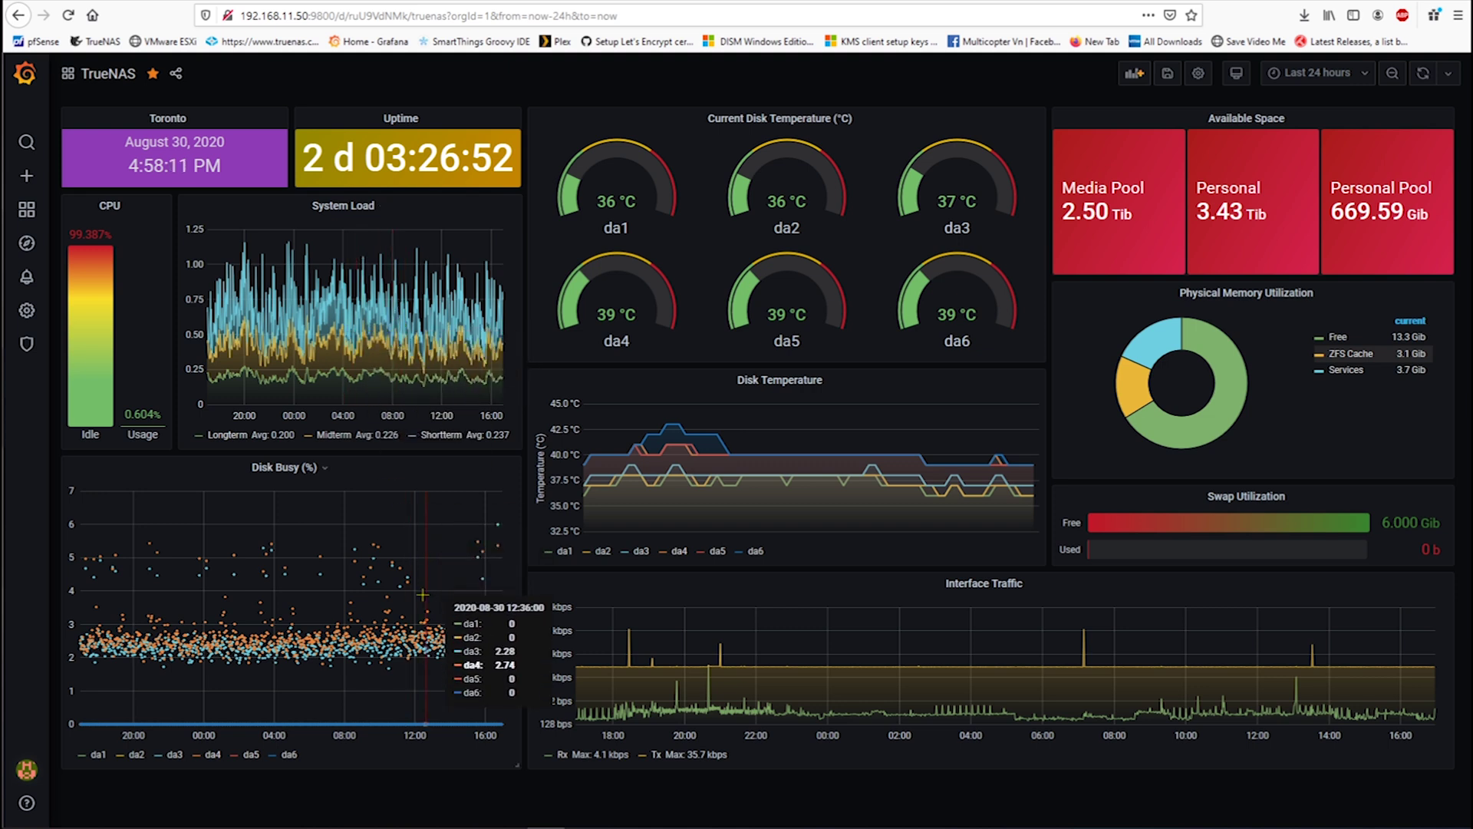
pyautogui.moveTo(909, 465)
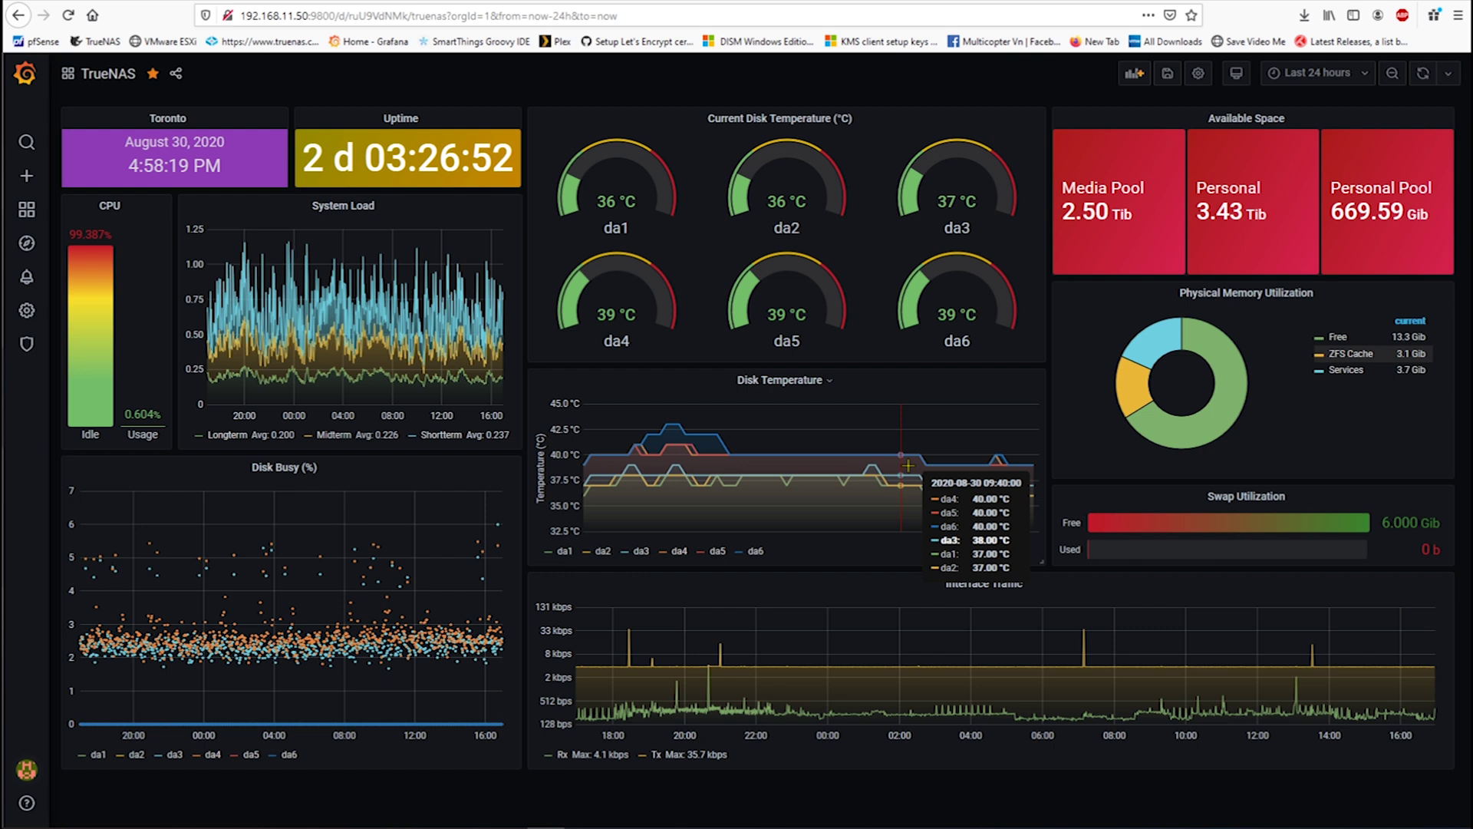
pyautogui.click(1282, 120)
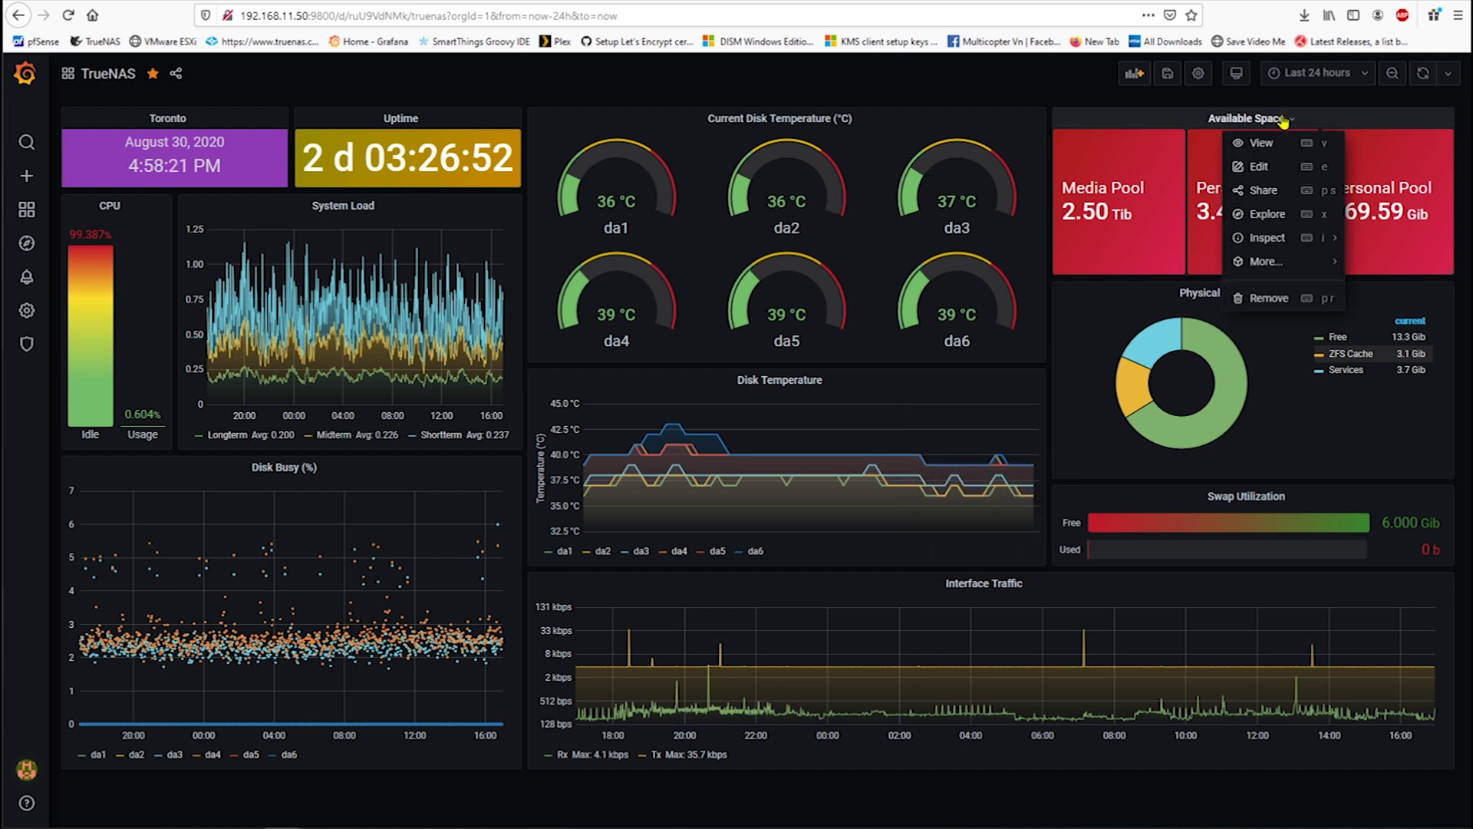